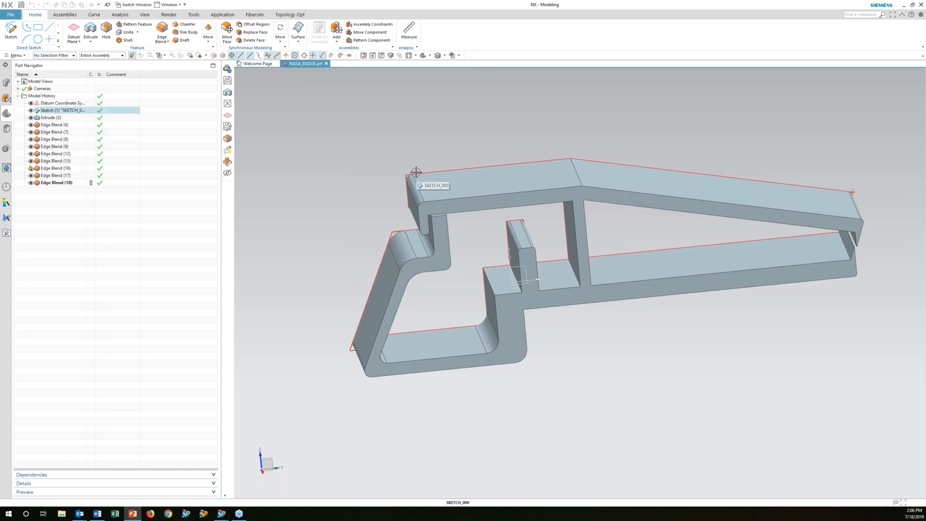
Step: Hide the profile sketch of the badge part and switch to the Pre/Post application
click(415, 172)
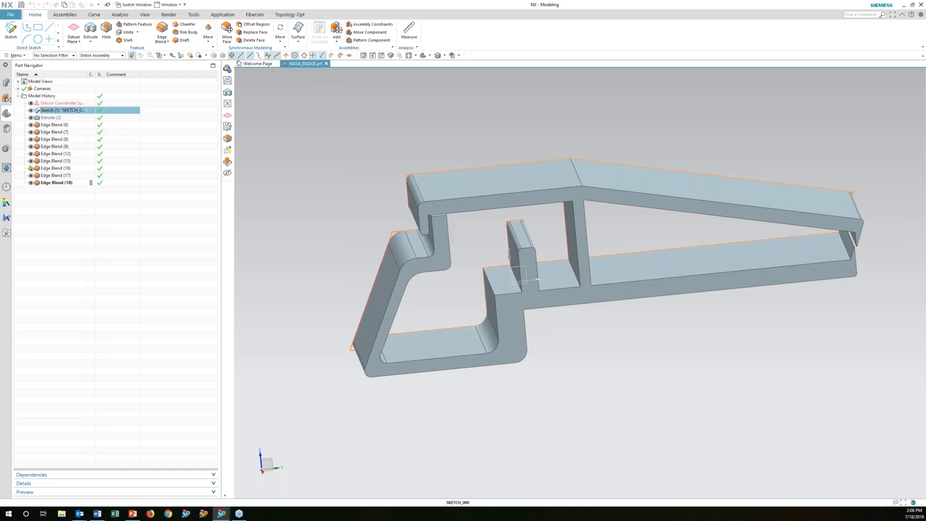
key(ctrl+b)
click(222, 15)
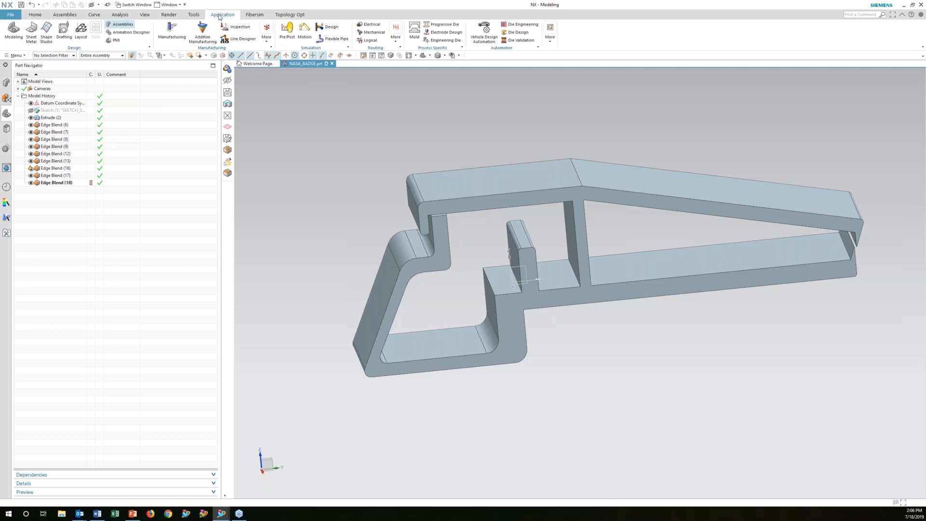
click(289, 38)
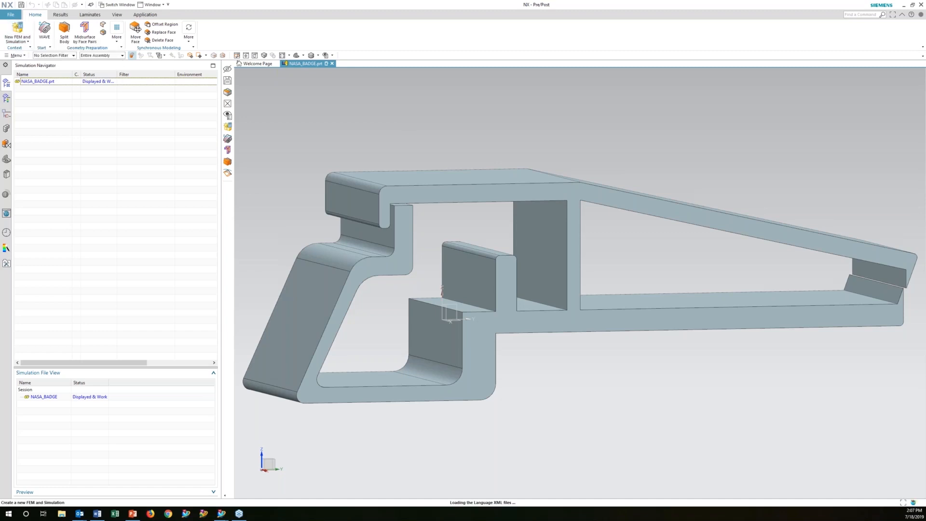
Step: Create a new Simcenter Nastran structural FEM and simulation with an idealized part from all visible bodies, and accept a SOL 101 Linear Statics solution
drag(221, 81, 404, 103)
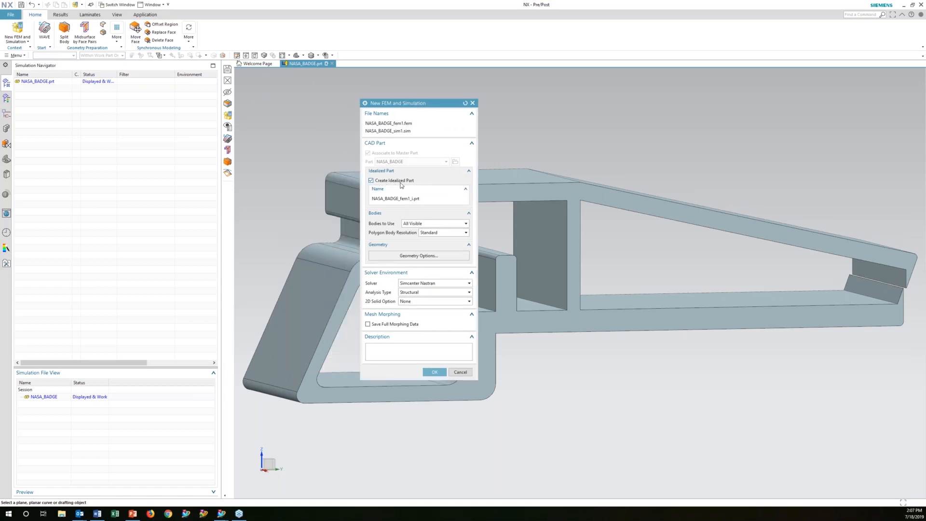
click(433, 225)
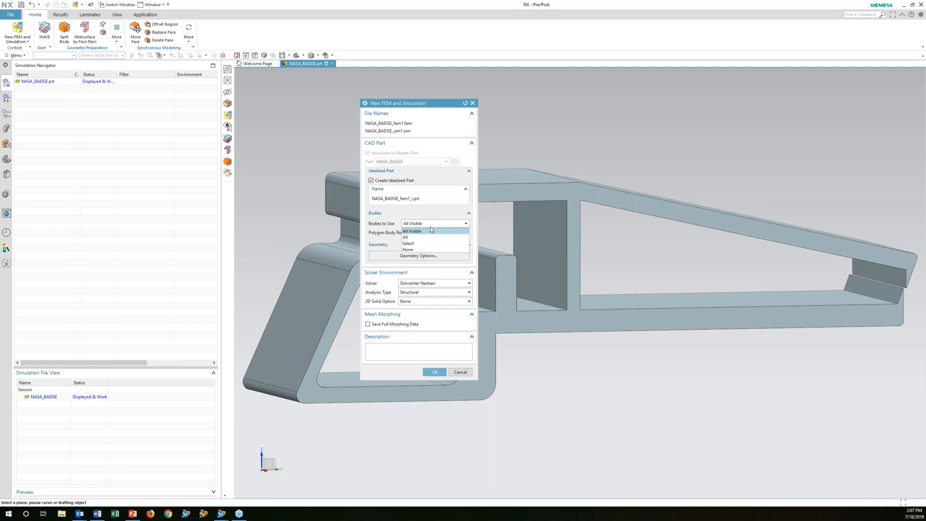
click(431, 230)
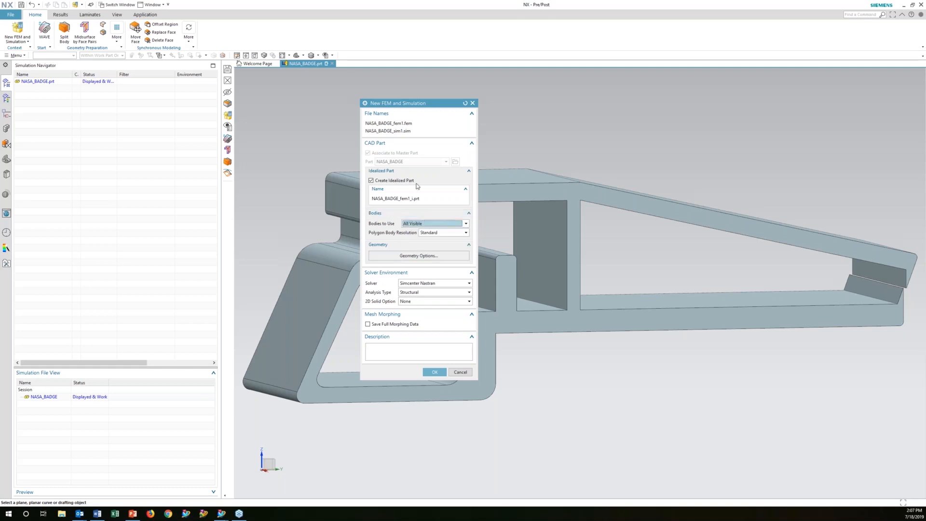
click(414, 257)
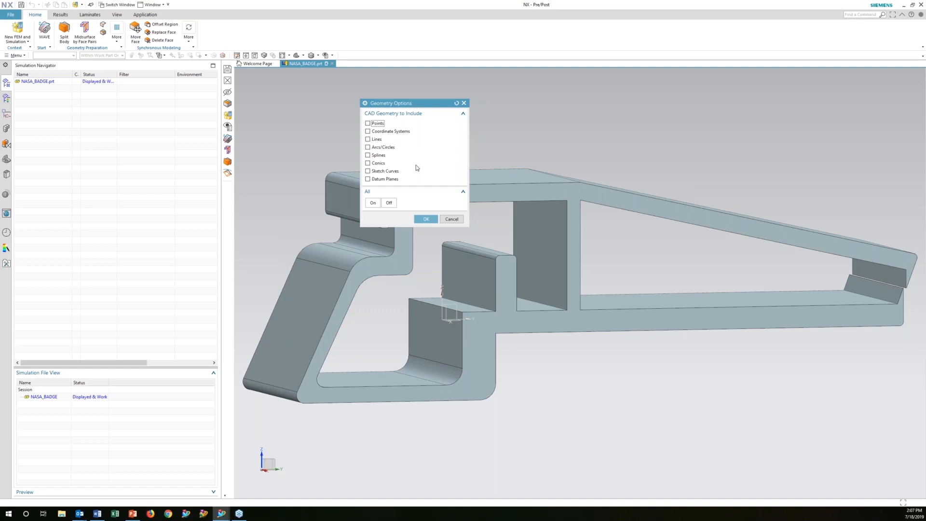
click(426, 219)
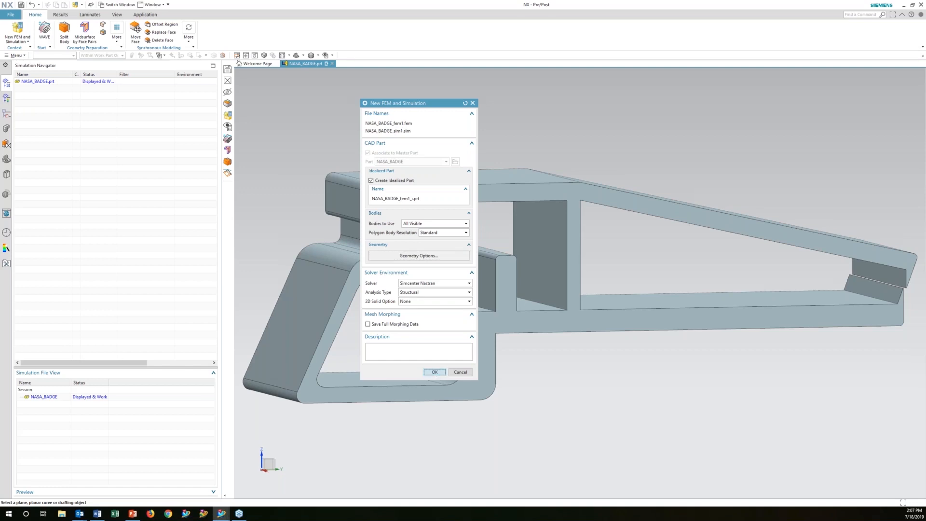
click(435, 372)
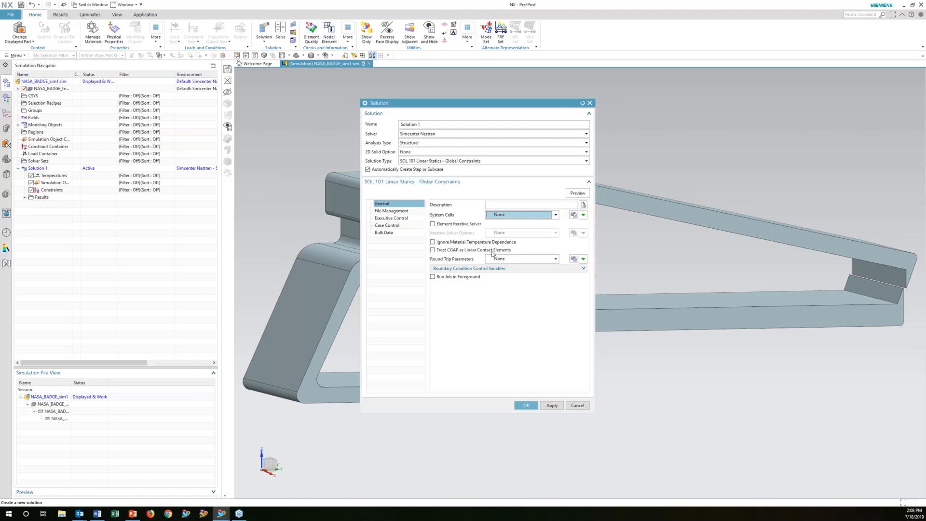
click(522, 408)
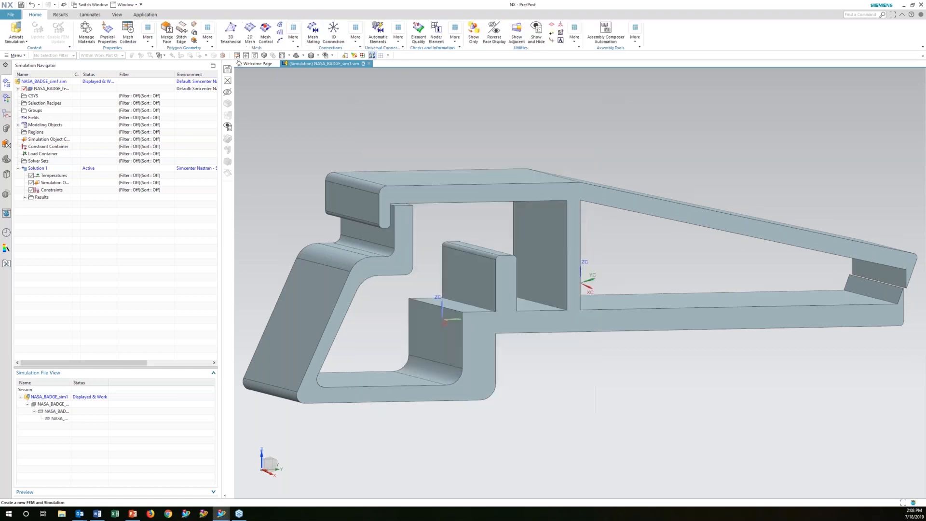
Step: Visit the FEM and simulation files in turn, and open the idealized part NASA_BADGE_fem1_i, dismissing its warning
double_click(80, 405)
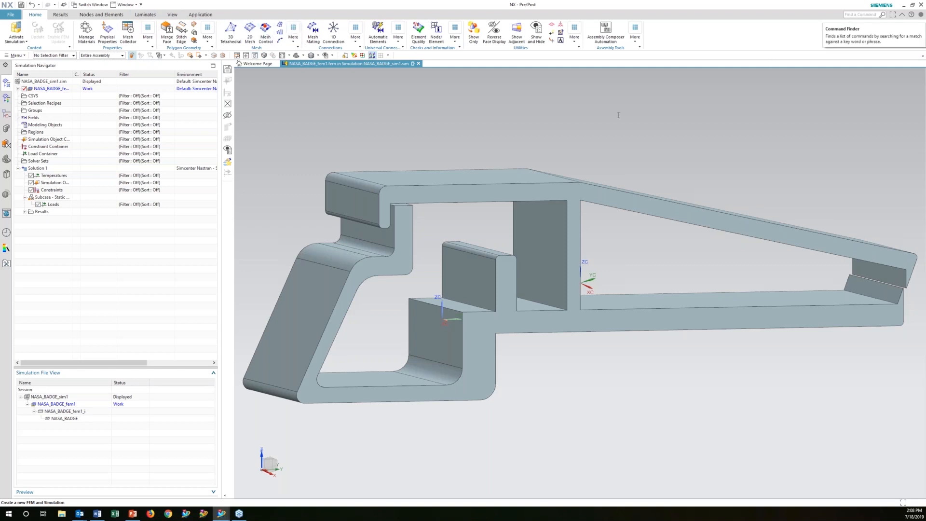
click(60, 398)
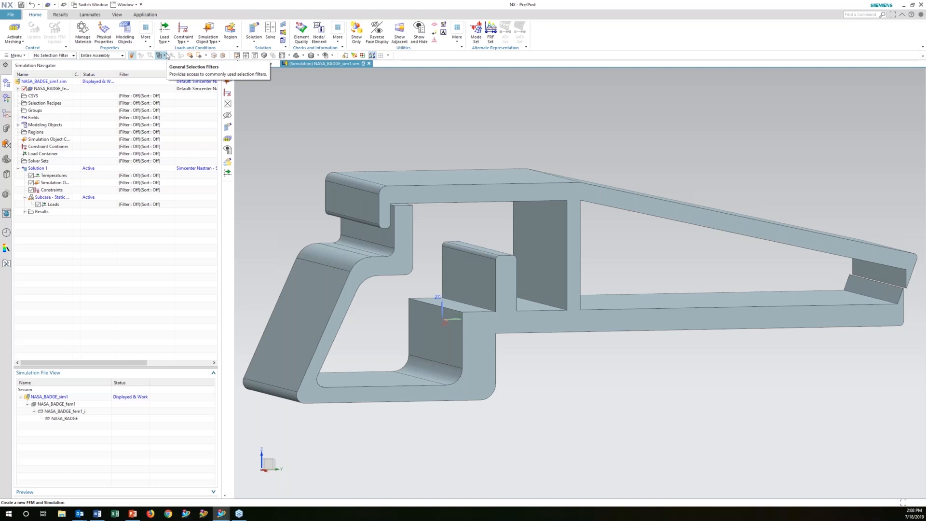
click(70, 413)
double_click(70, 413)
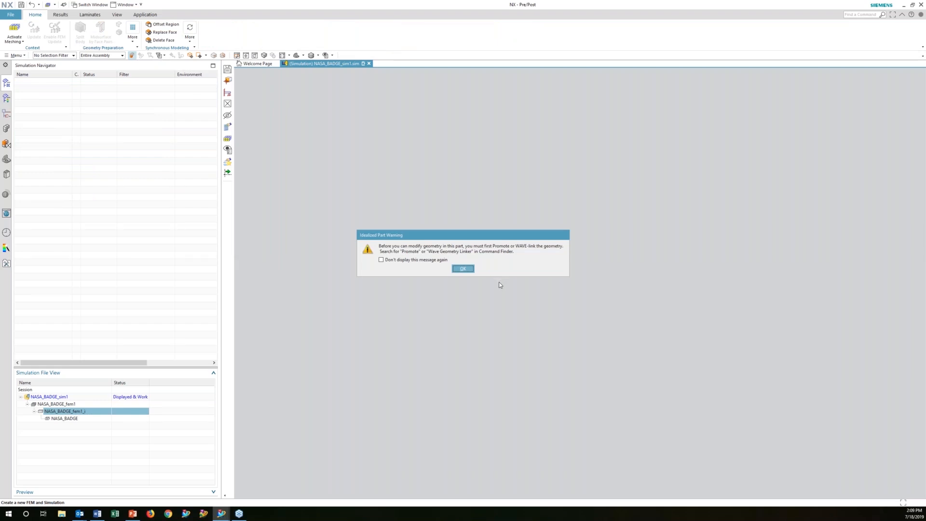
click(467, 269)
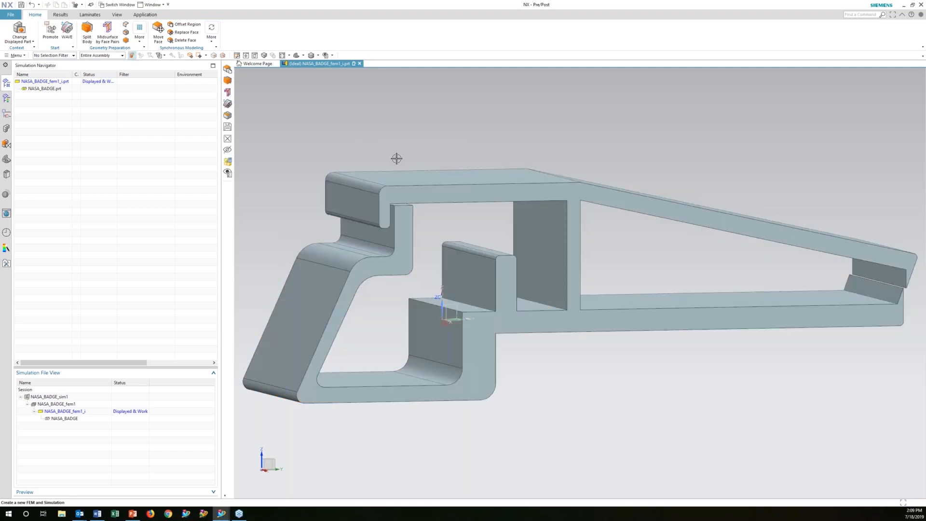
Step: Promote the solid badge body into the idealized part
click(407, 239)
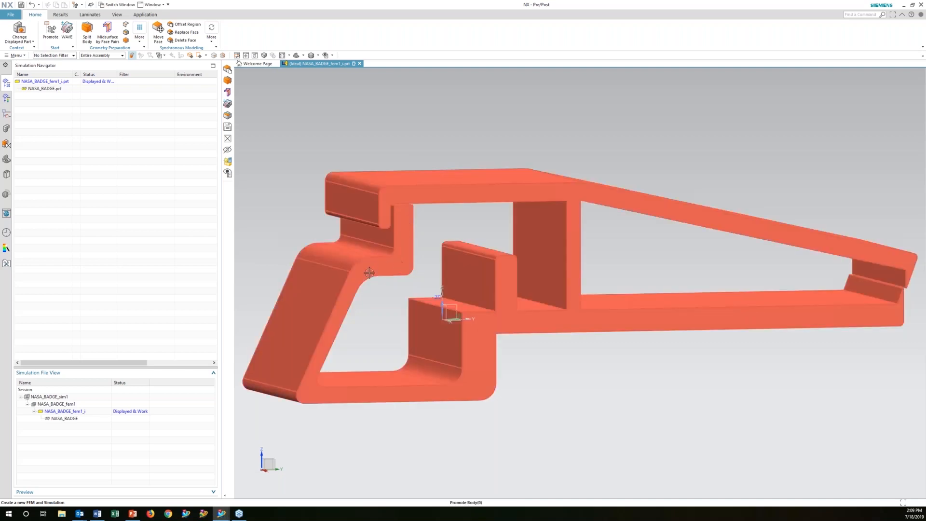
key(Escape)
Step: Copy the small top face of the upright wall behind the hook in place with Copy Face, at distance 0 and angle 0
scroll(411, 225, up, 2)
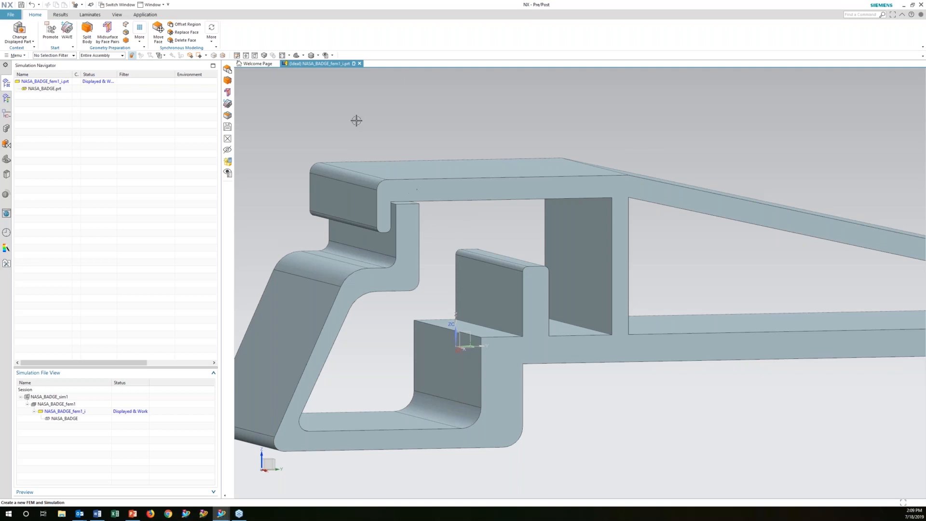
click(212, 31)
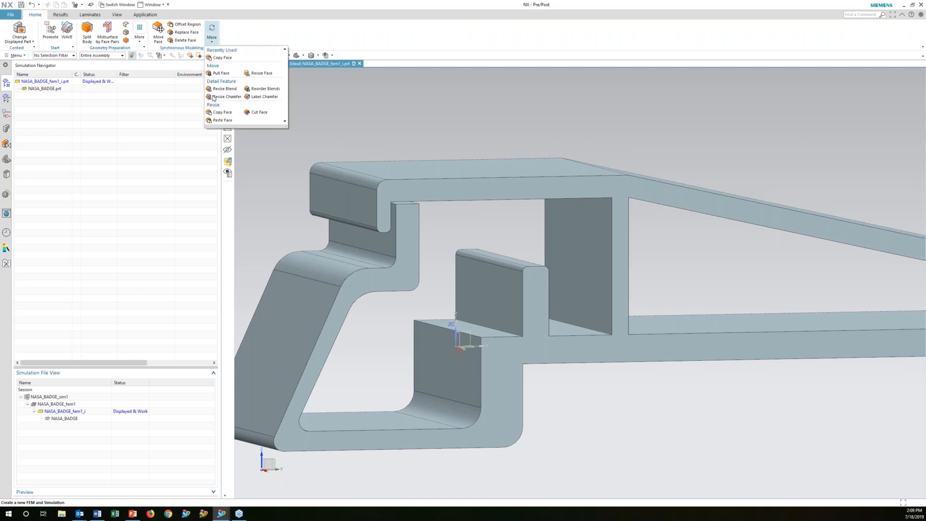
click(221, 114)
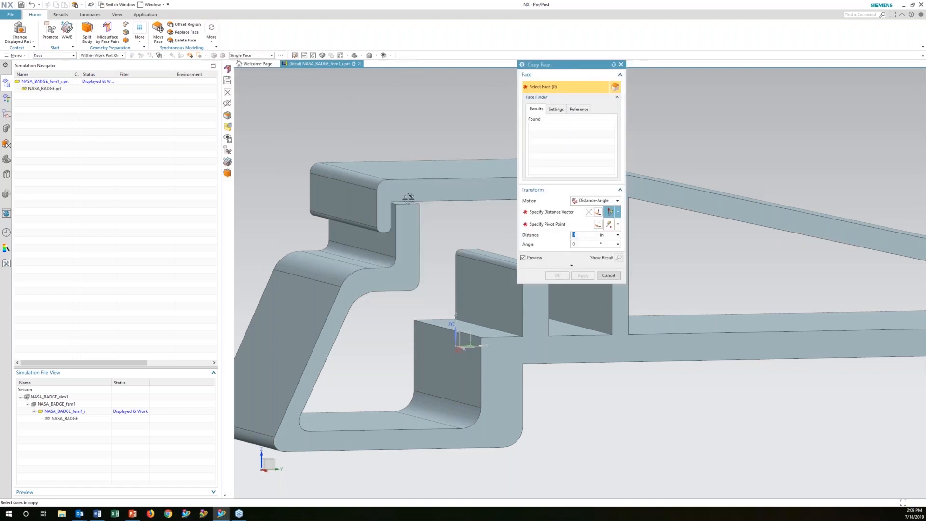
click(407, 200)
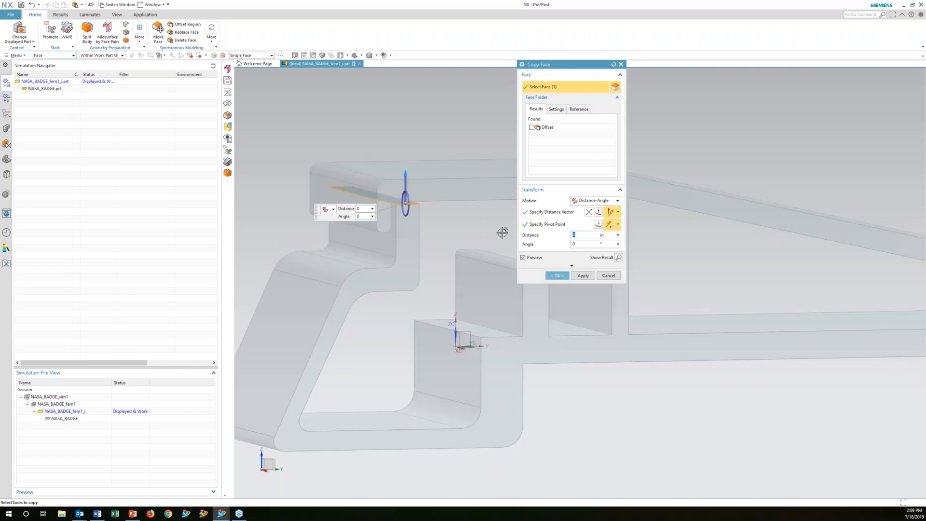
click(557, 277)
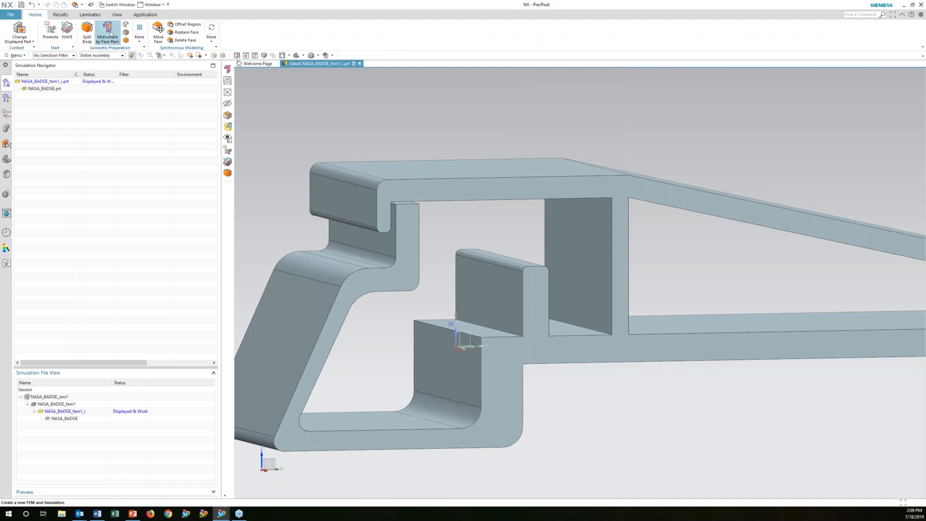
Step: Create midsurfaces of the promoted solid body from automatically generated face pairs, using the Progressive strategy and hiding the solid
click(107, 31)
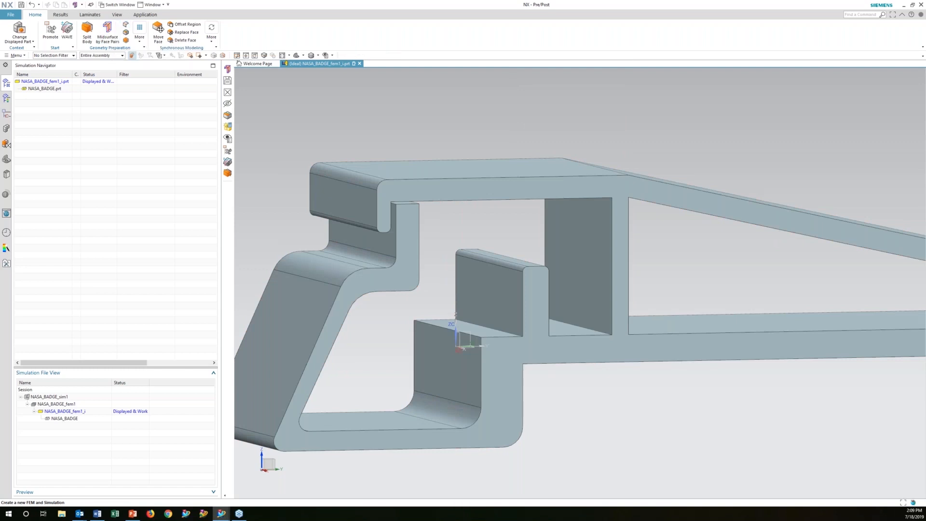
click(456, 314)
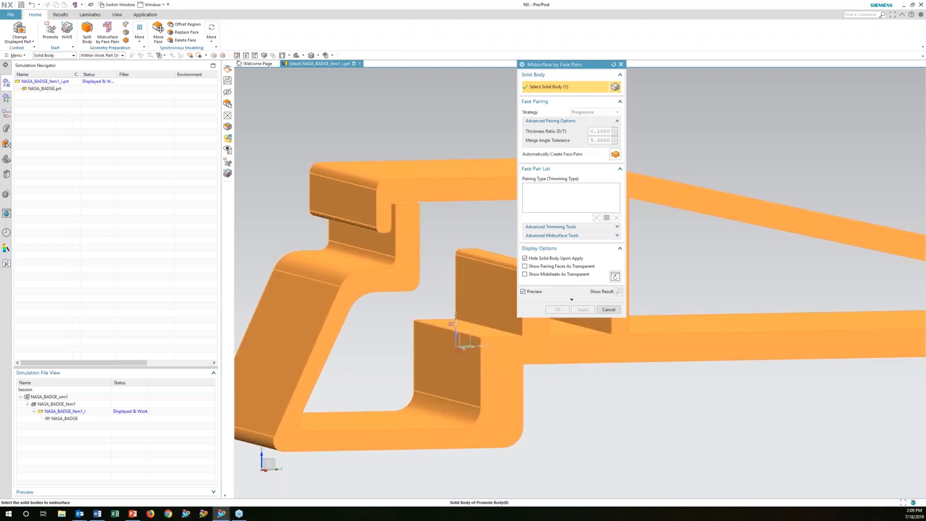
click(616, 155)
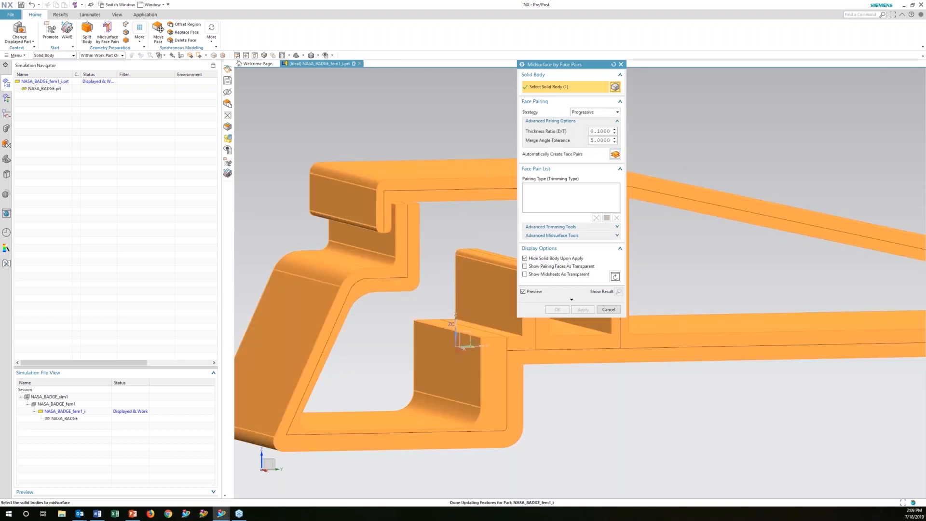
click(561, 312)
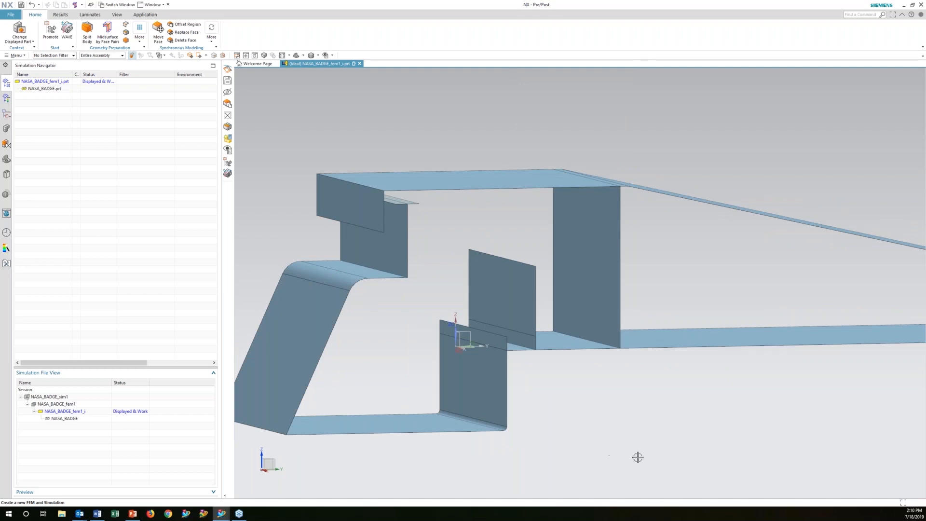
Step: Trim the excess upper strip off the lower stepped midsurface sheet, using the edge of the adjoining horizontal sheet as boundary
click(145, 38)
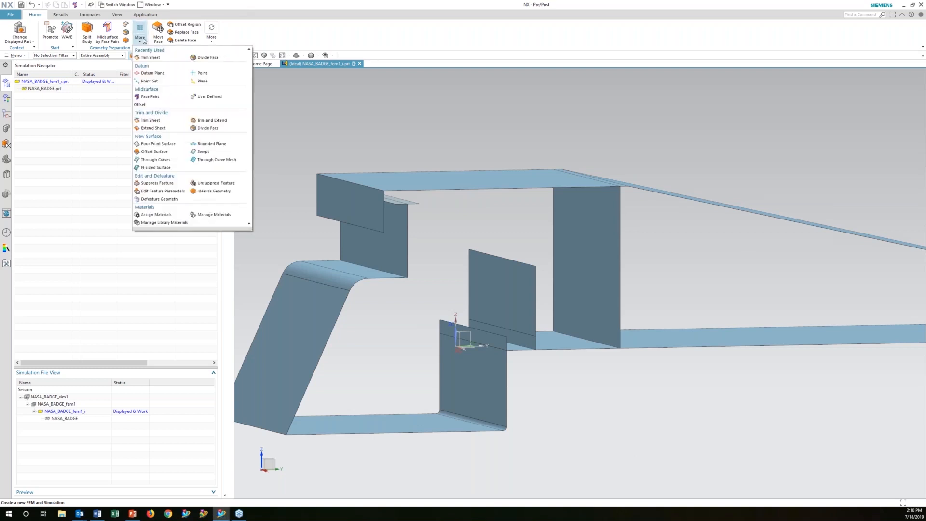
click(150, 119)
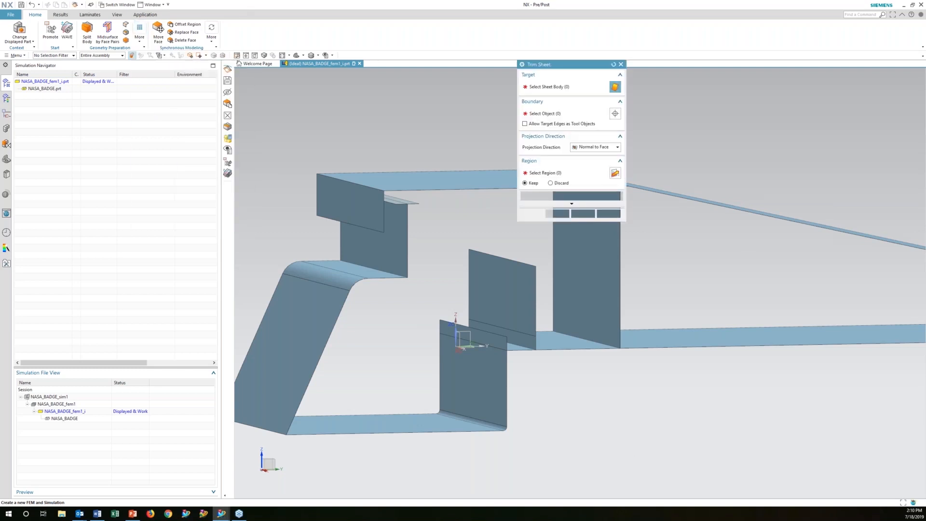
click(492, 359)
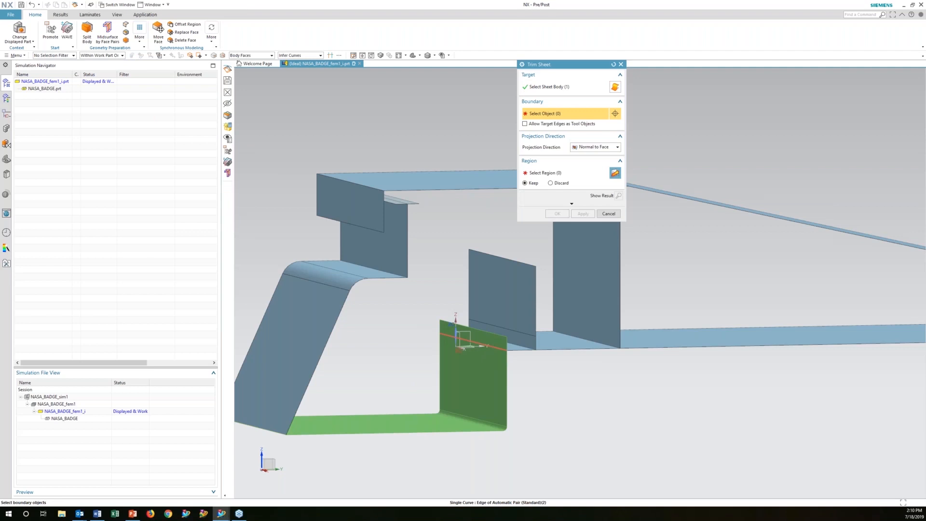
click(488, 345)
click(618, 195)
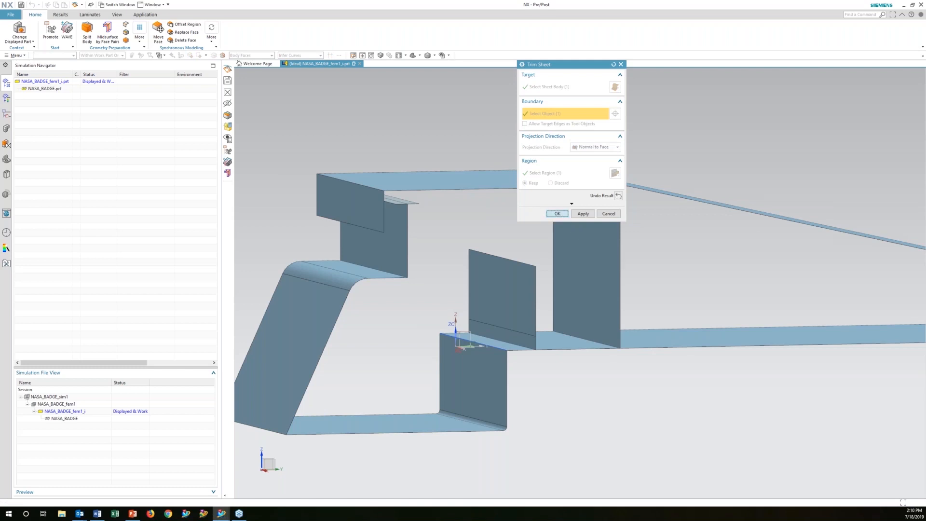
click(557, 213)
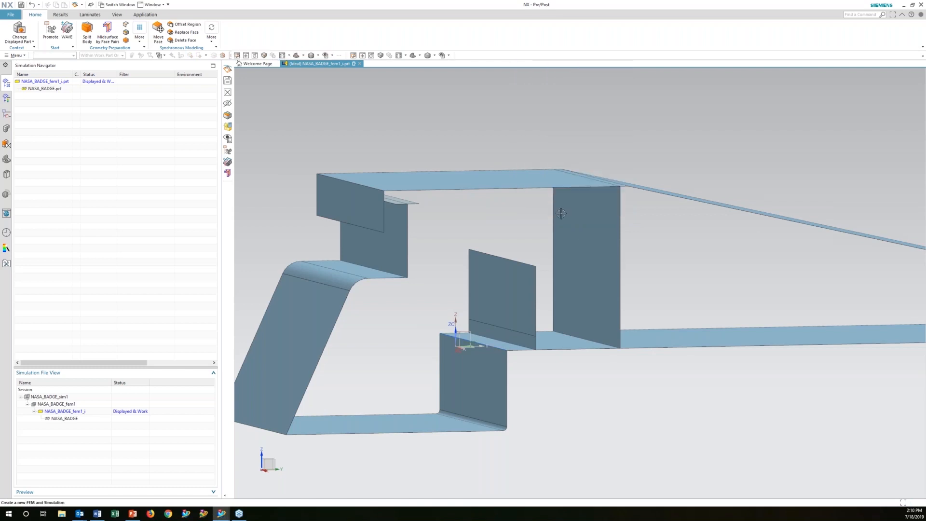
Step: Display the NASA_BADGE_fem1 file, close the update log, and hide the solid polygon body so only the sheets show
scroll(643, 374, down, 3)
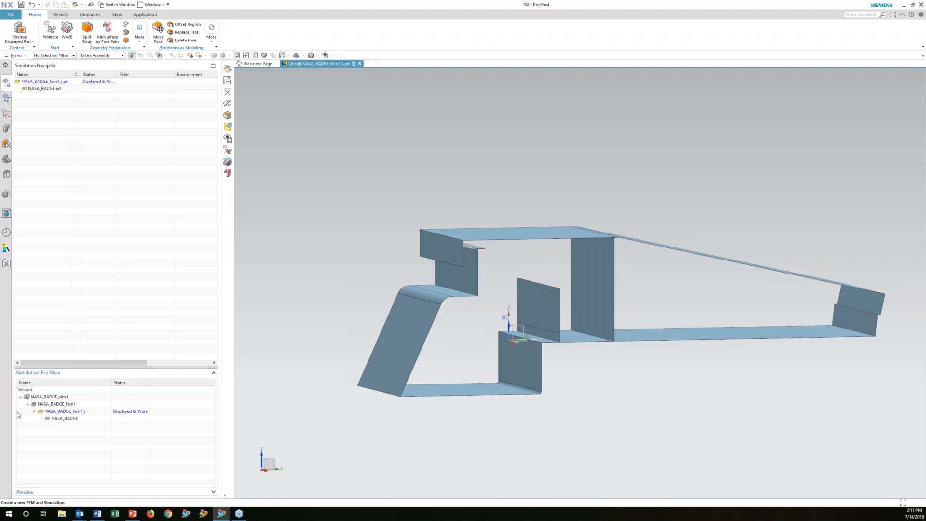
click(56, 405)
double_click(56, 407)
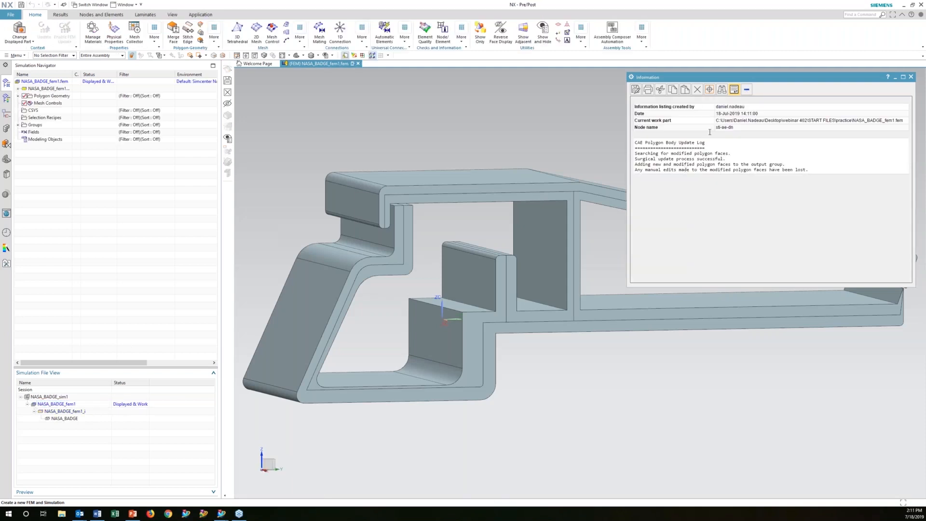
click(911, 77)
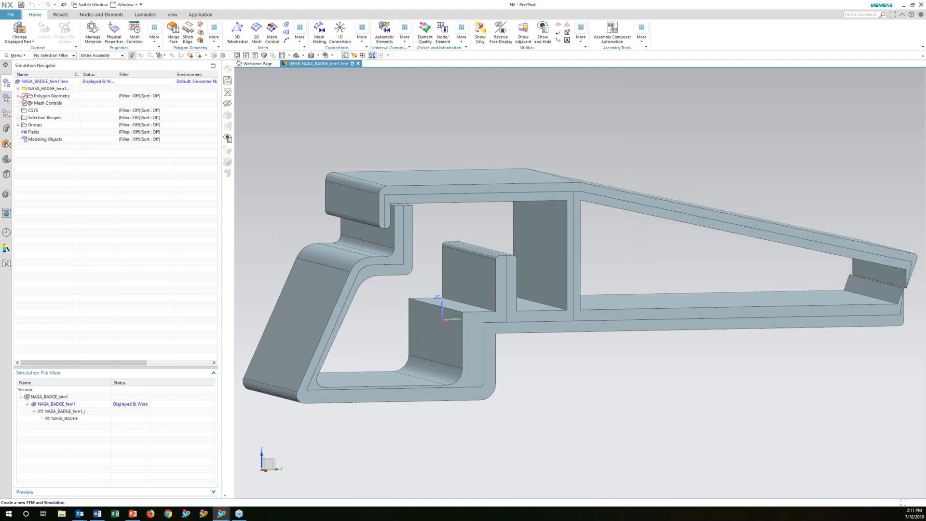
click(18, 95)
click(31, 103)
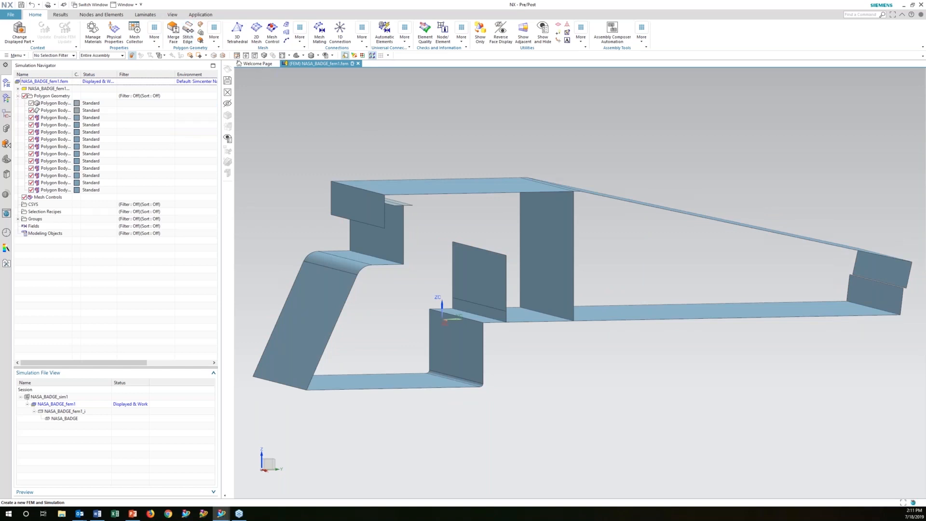
Step: Stitch the edges of all sheet bodies automatically with Stitch Edge, covering both edge-to-edge and edge-to-face geometry, with 0.004 in tolerances
click(188, 31)
drag(287, 133, 702, 314)
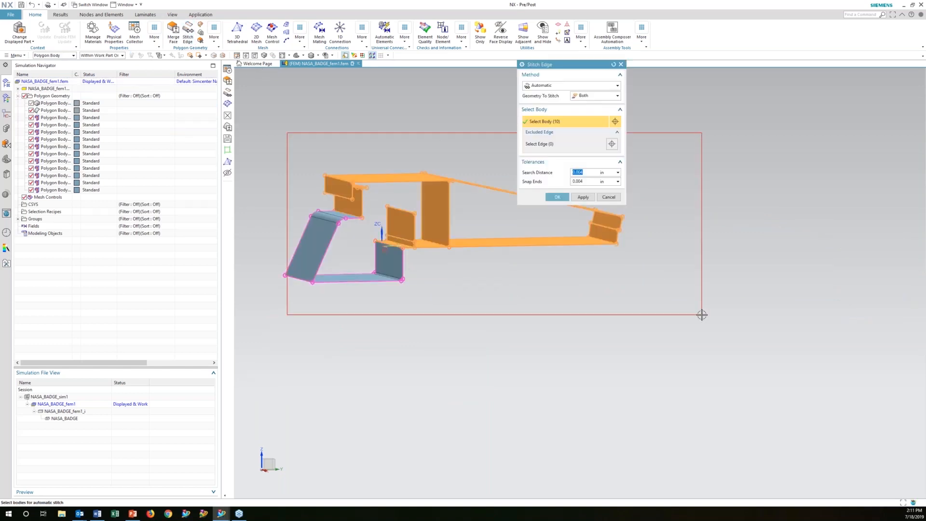
drag(269, 133, 410, 294)
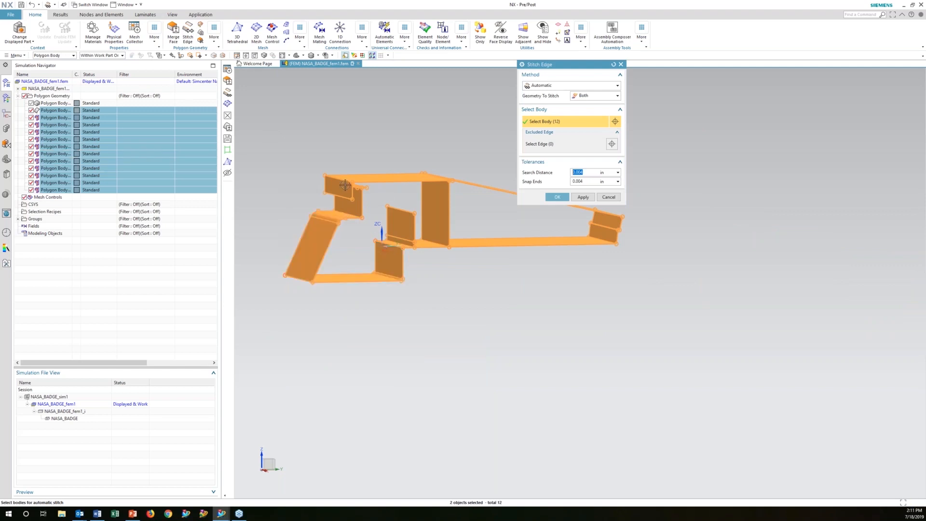
click(593, 86)
click(577, 93)
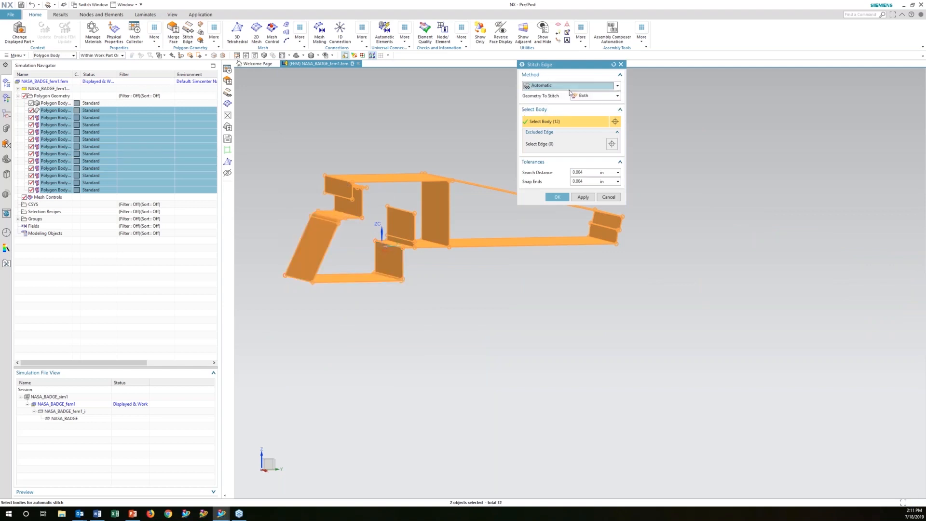
click(614, 96)
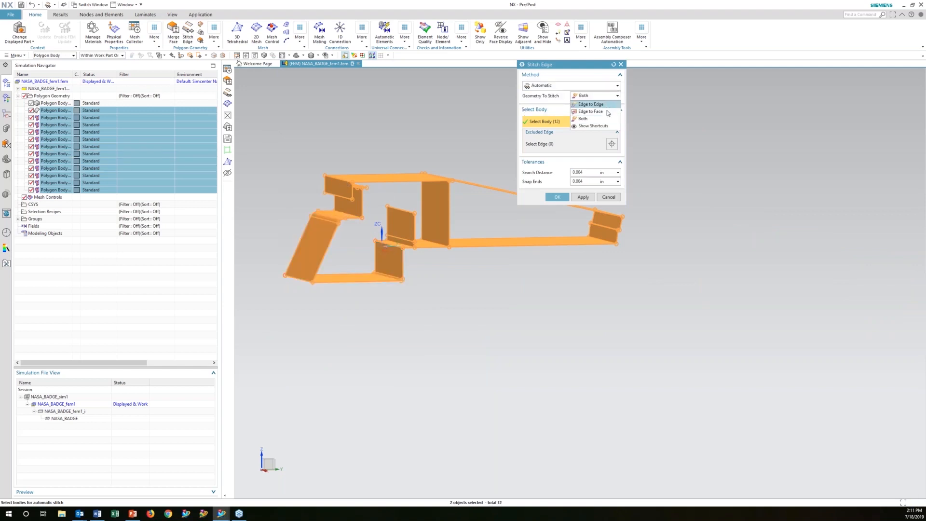
click(599, 119)
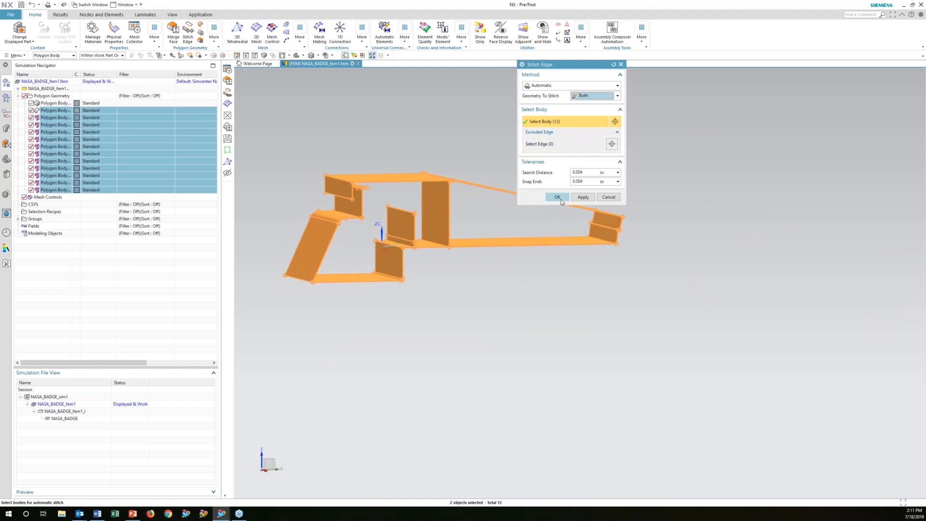
click(557, 197)
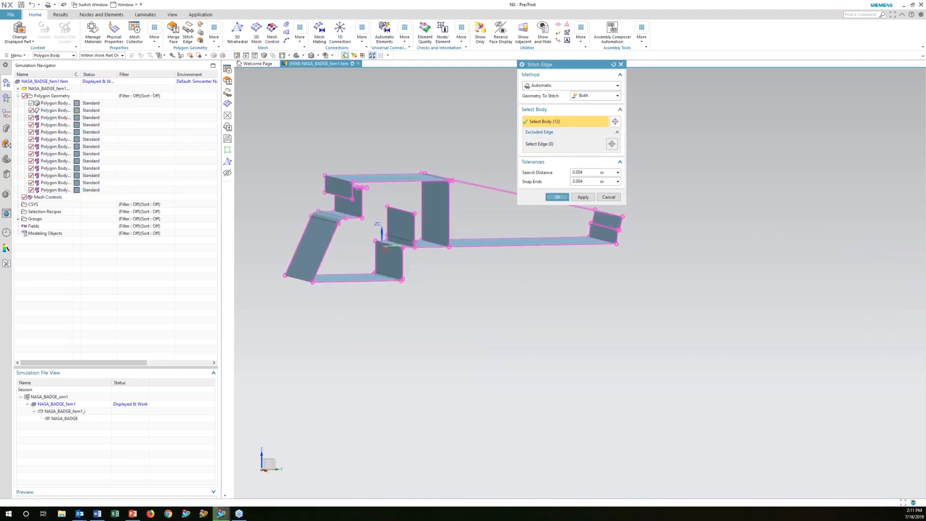
Step: Imprint an edge of the small tab sheet and the top edge of the middle upright wall onto the top face along the Z axis
scroll(325, 182, up, 4)
scroll(335, 181, up, 3)
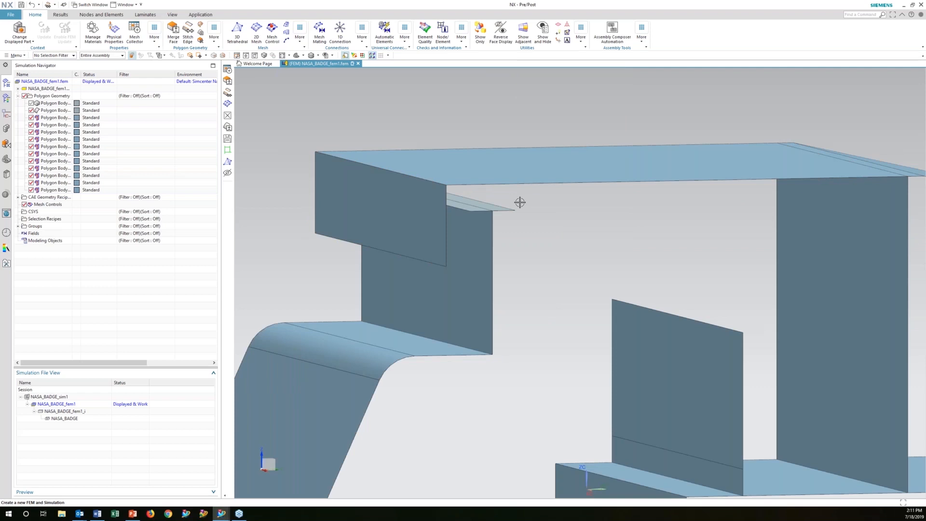
scroll(523, 208, down, 1)
scroll(523, 208, down, 2)
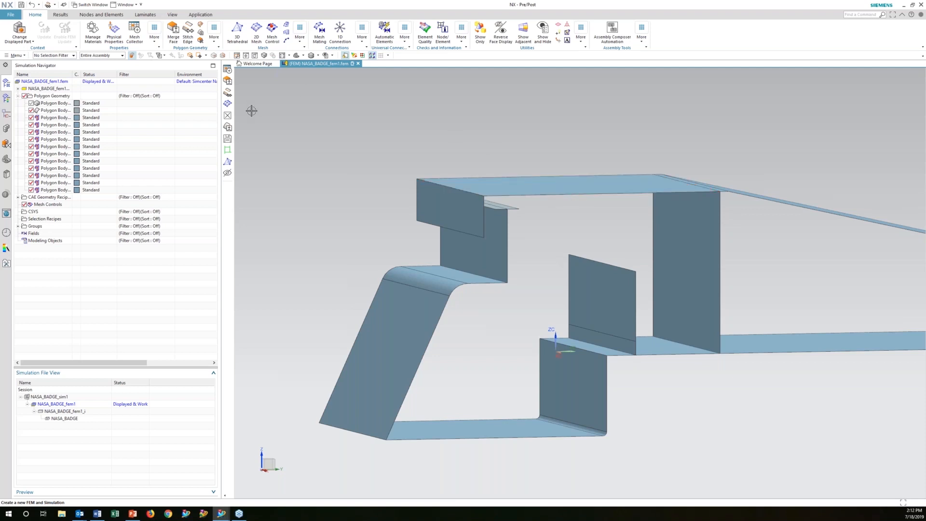
click(213, 29)
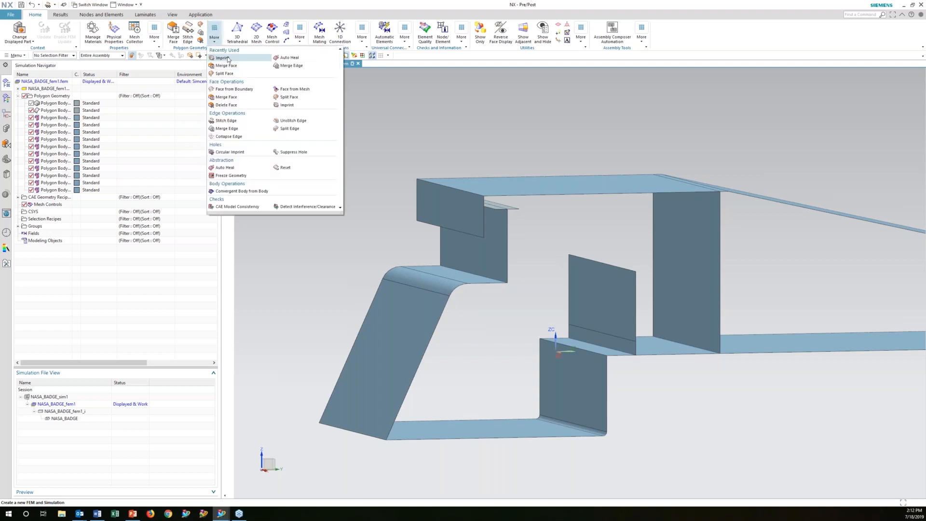
key(Escape)
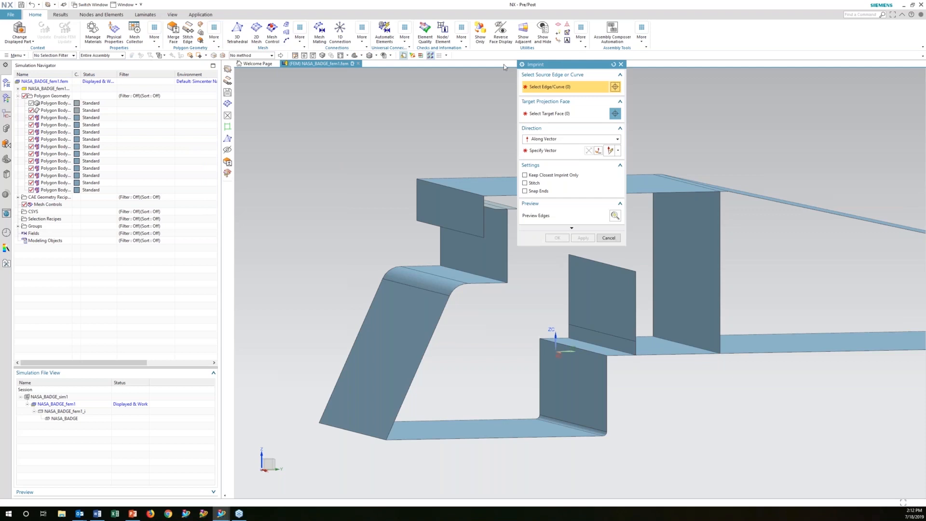
click(505, 204)
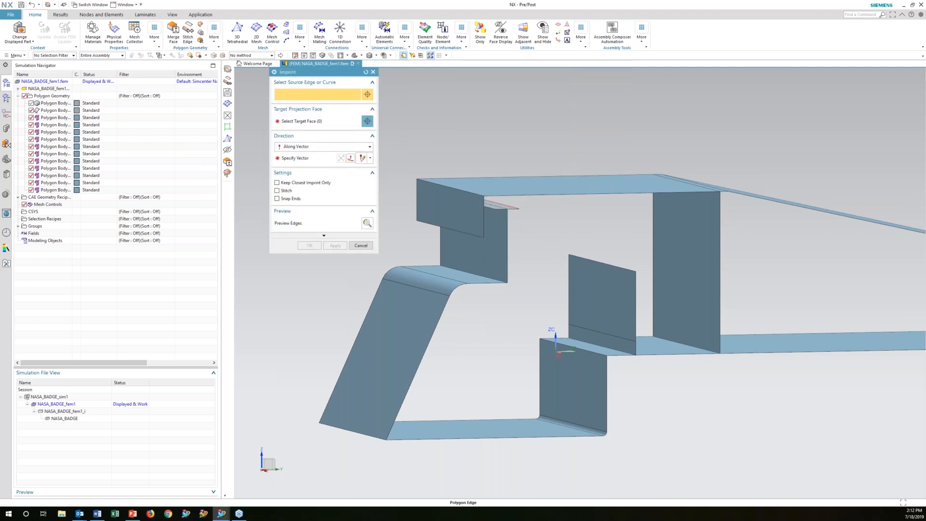
click(593, 258)
click(322, 124)
click(321, 124)
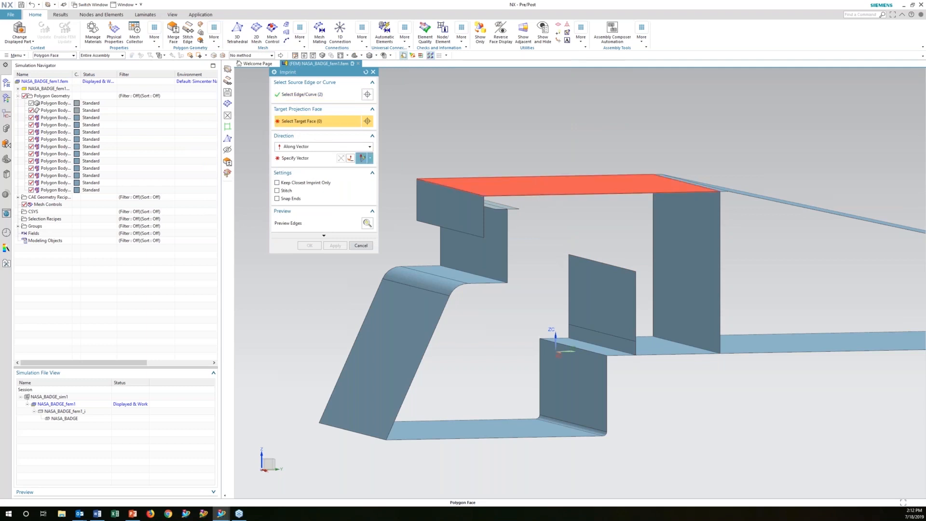
click(531, 182)
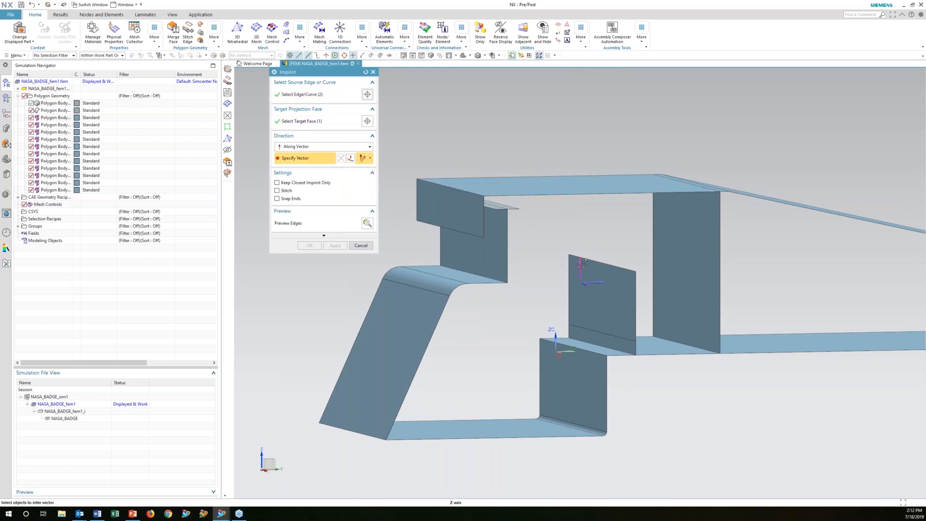
click(556, 339)
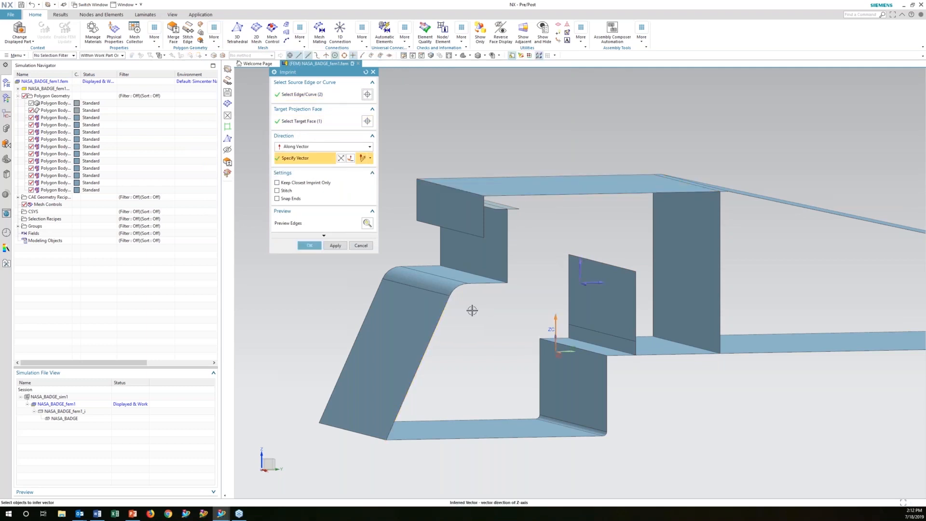
click(310, 246)
Step: Set up a new mesh collector of the 2D element family, type ThinShell, named TAB
middle_drag(646, 223, 593, 201)
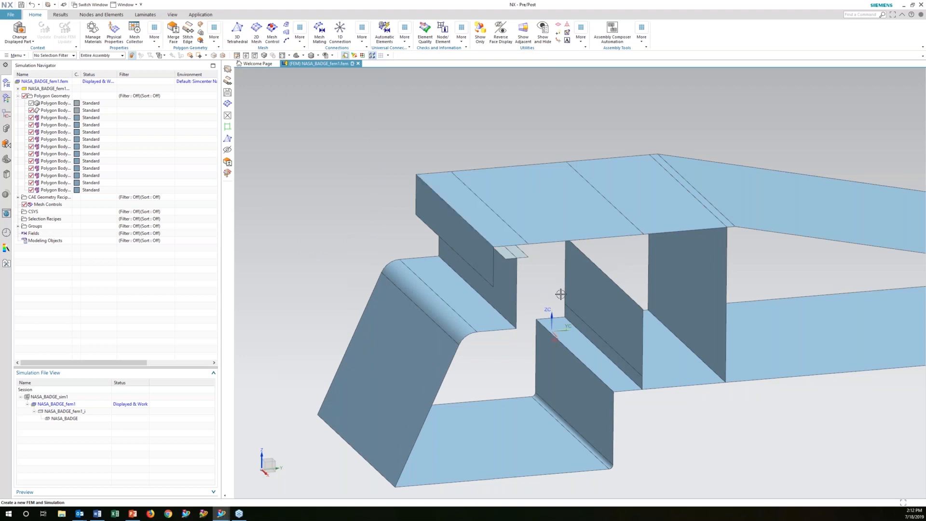
scroll(506, 227, down, 3)
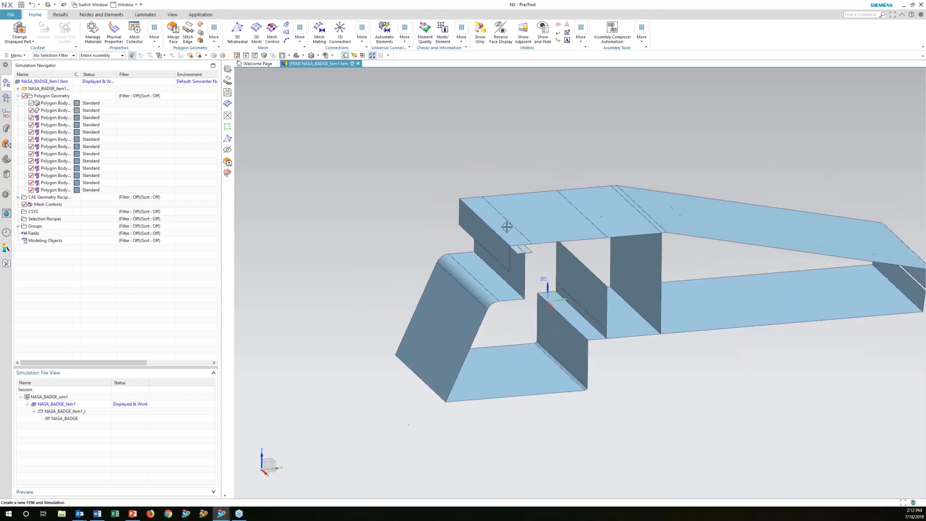
scroll(507, 227, down, 2)
shift+middle_drag(529, 236, 449, 196)
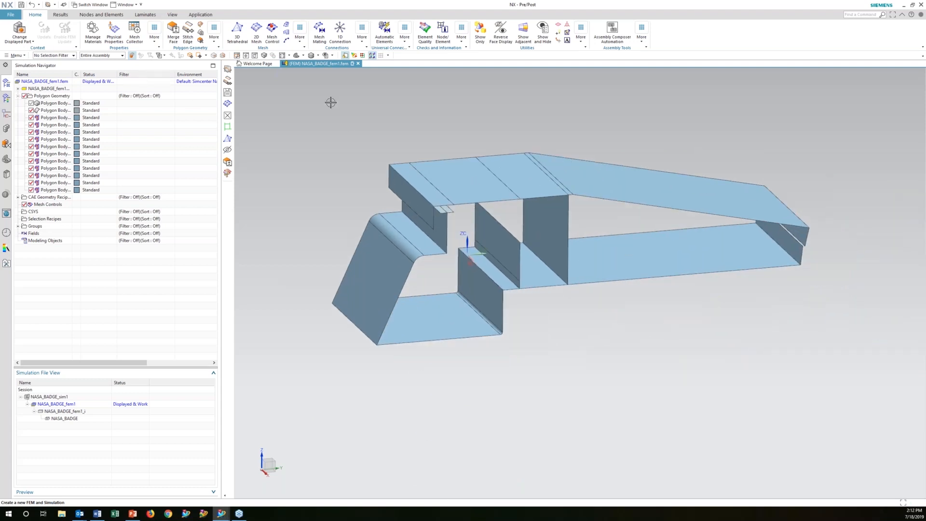
click(137, 42)
click(328, 93)
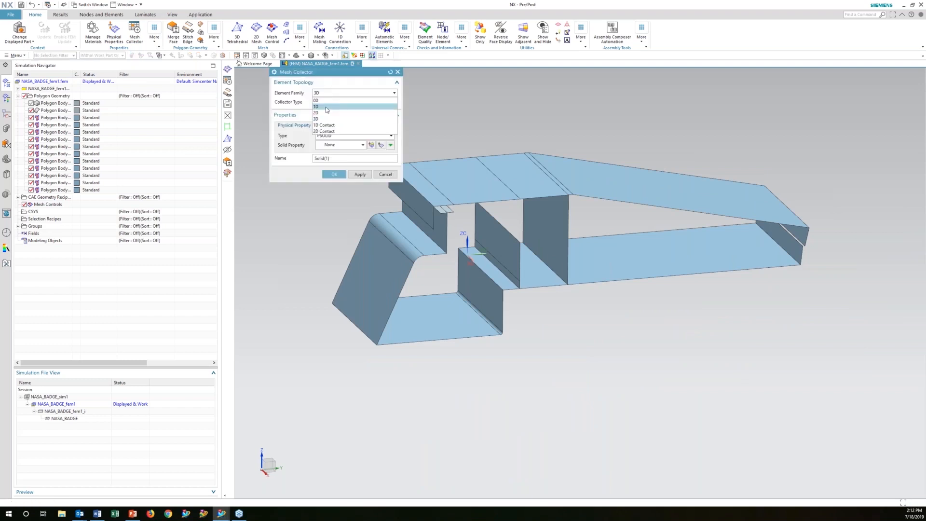
click(326, 112)
text(TAB)
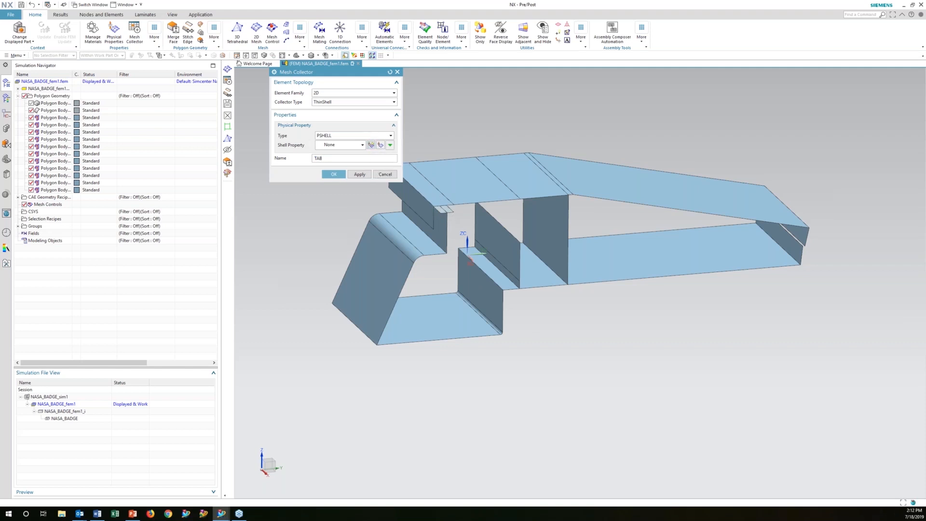
Step: Assign the TAB collector a new PSHELL property with default thickness .01 in and library material ABS, and create the collector
click(380, 145)
click(355, 184)
text(.01)
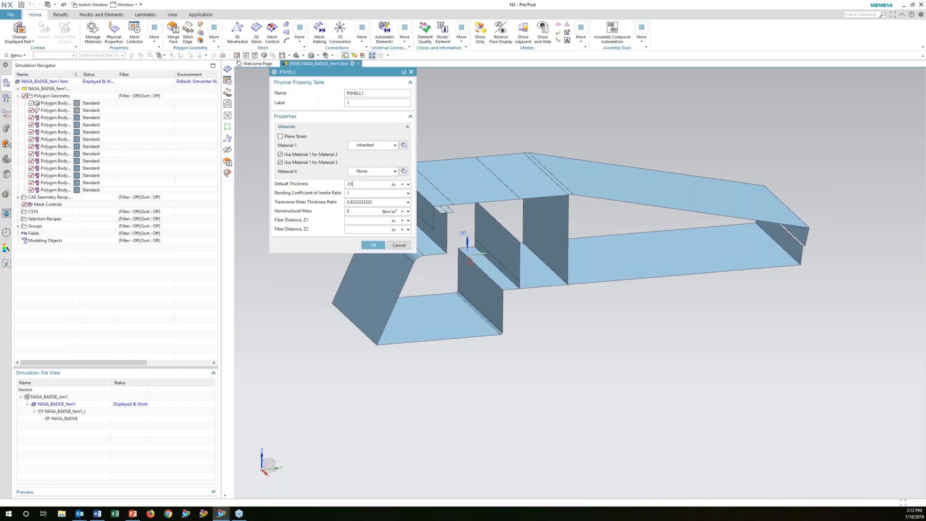
click(404, 145)
click(412, 129)
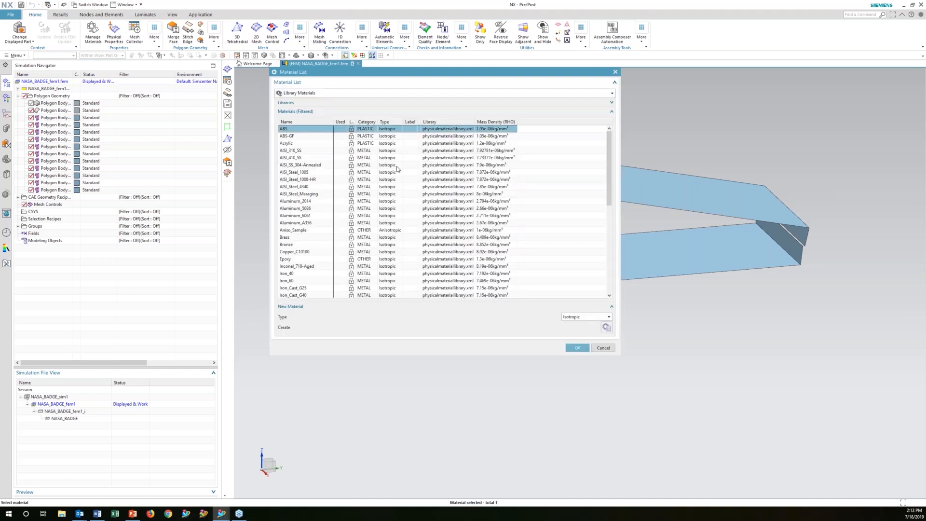
click(582, 352)
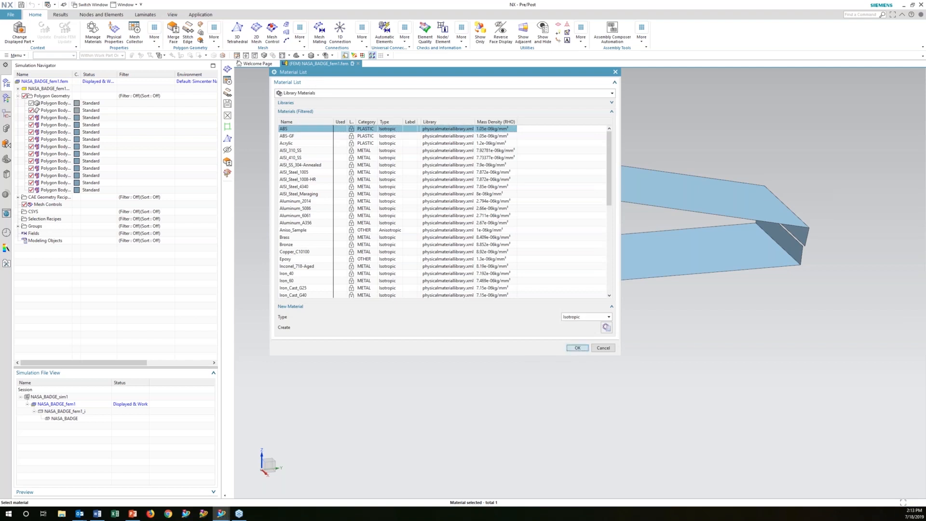
click(371, 246)
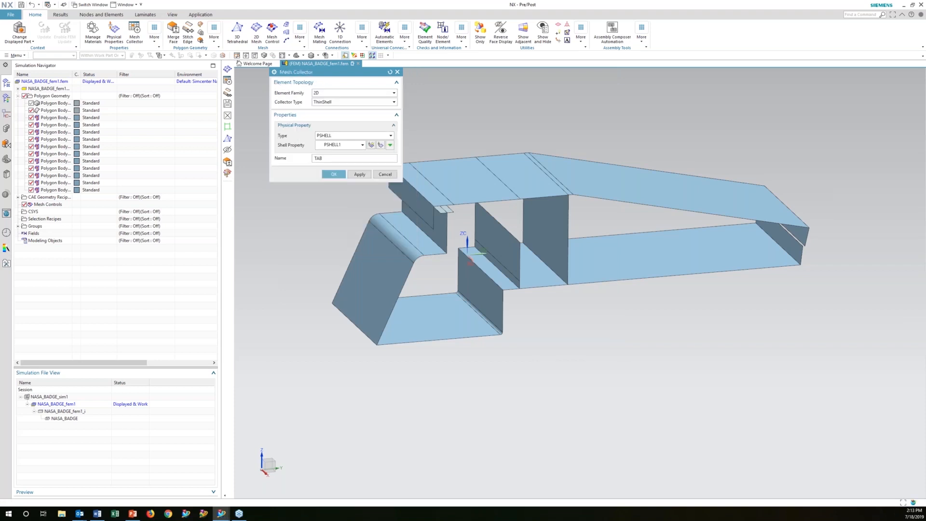
click(332, 176)
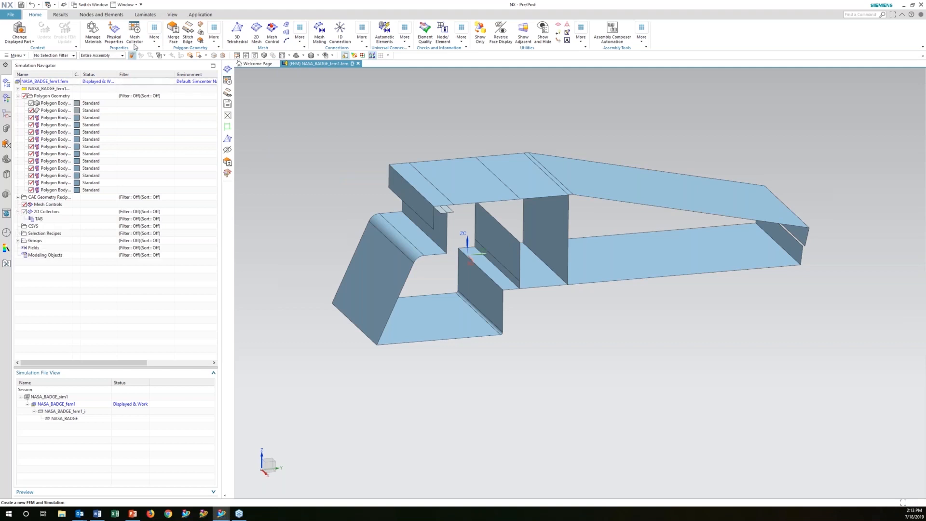
Step: Create a second 2D ThinShell mesh collector named badge with its own new PSHELL property in ABS
click(135, 32)
text(badge)
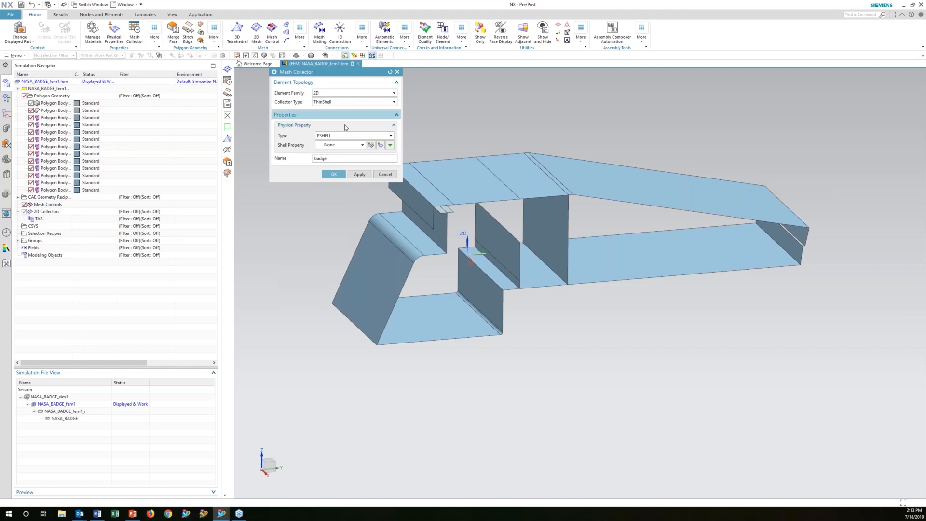
click(371, 145)
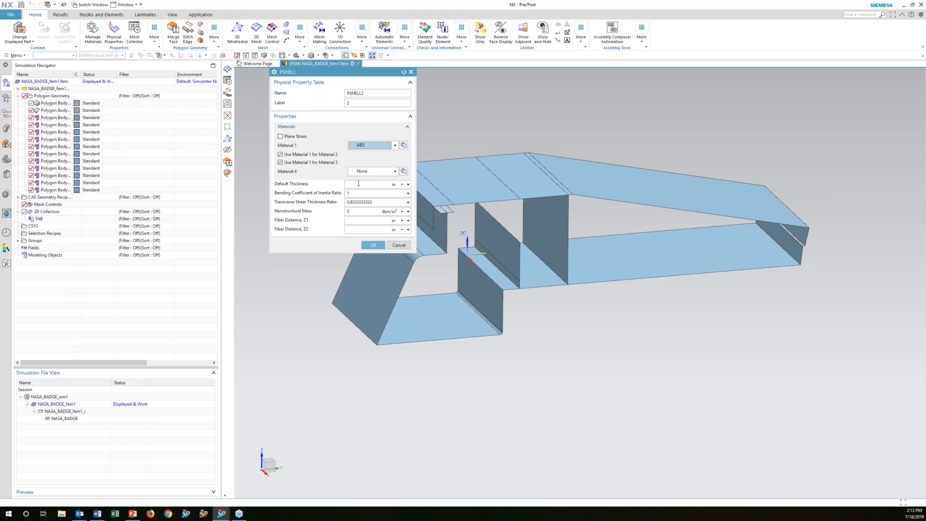
click(374, 245)
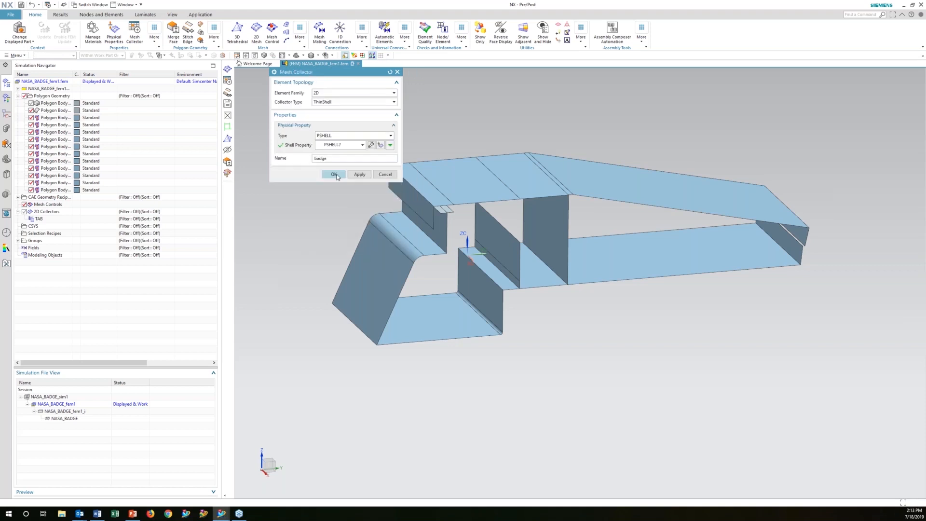
click(335, 175)
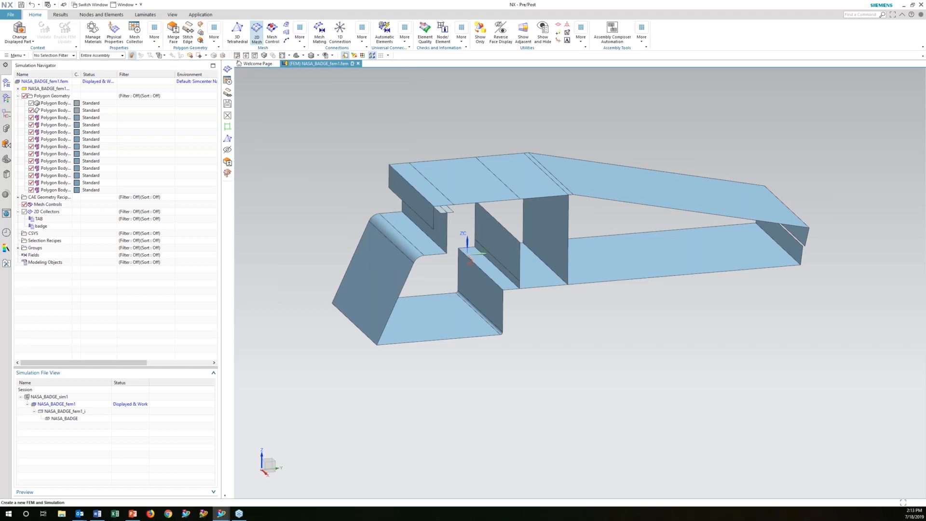
Step: Mesh the small tab sheet body with CQUAD4 elements of size 0.04 in, using the TAB mesh collector
click(257, 32)
click(58, 112)
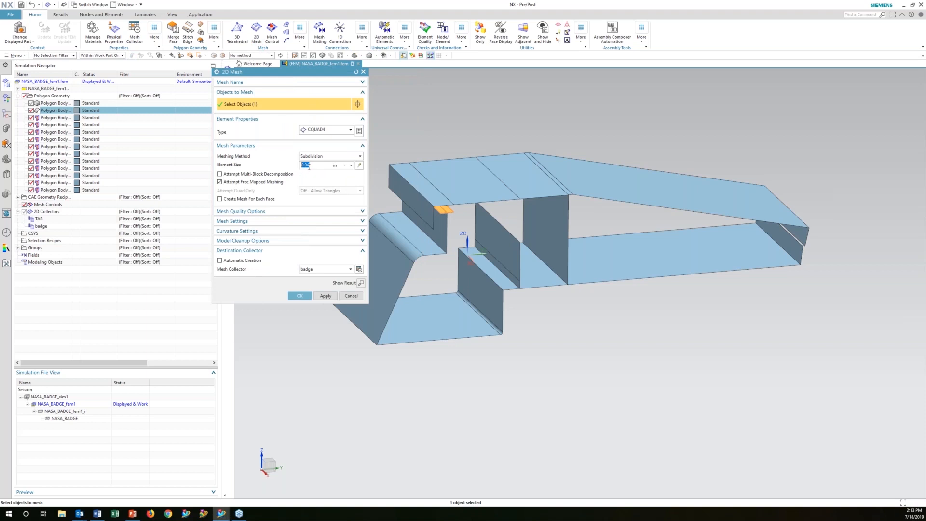
click(350, 269)
click(345, 275)
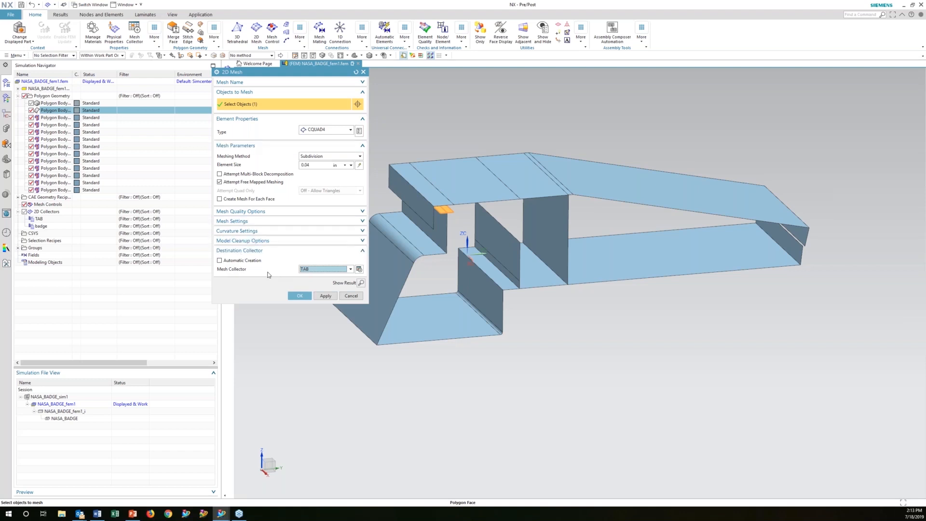
click(304, 296)
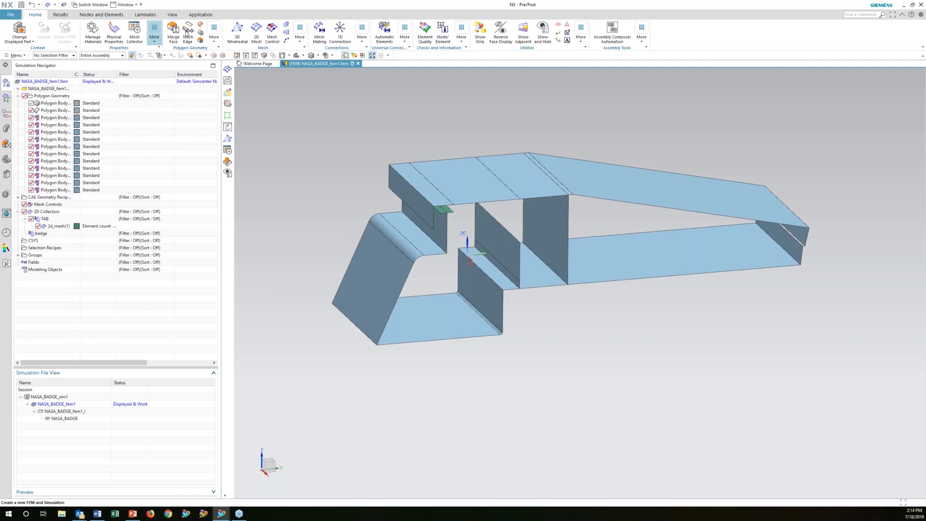
Step: Mesh the eleven remaining sheet bodies with CQUAD4 elements of size 0.04 in, using the badge mesh collector
click(256, 43)
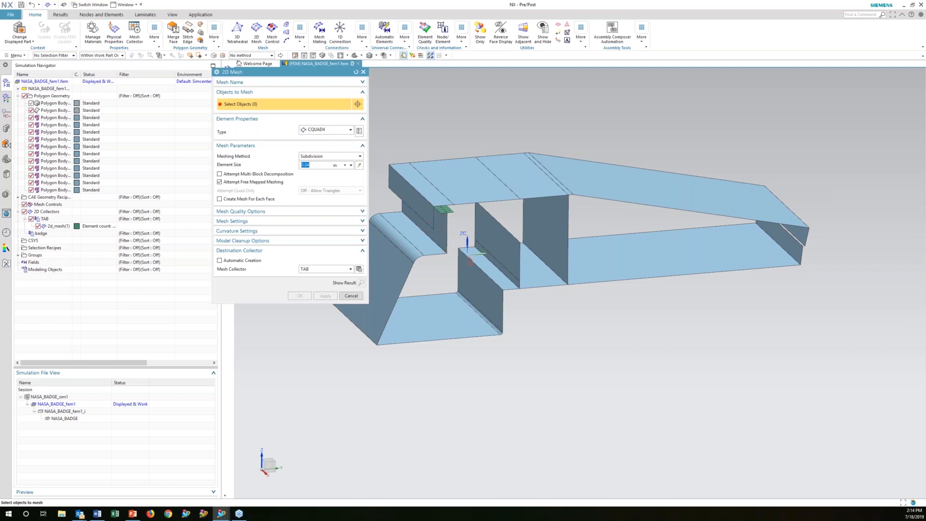
click(50, 119)
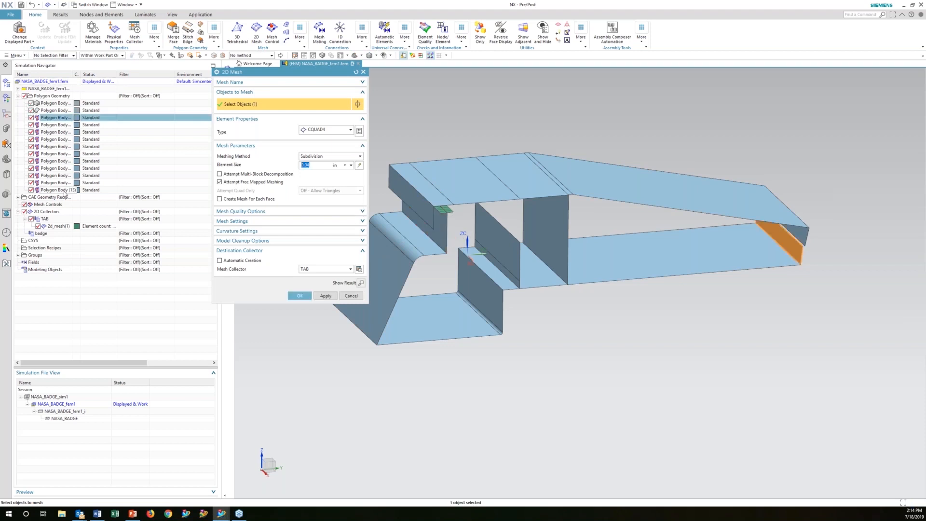
shift+click(64, 192)
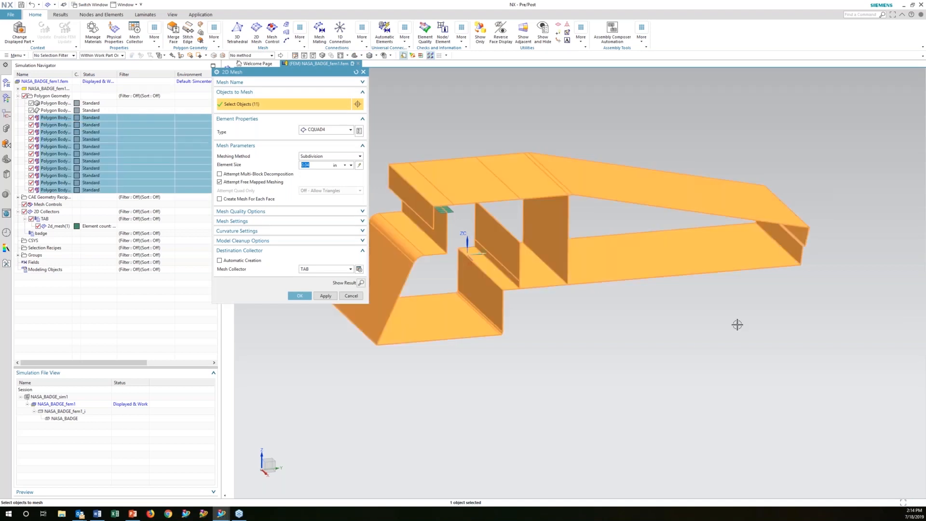
drag(289, 73, 270, 86)
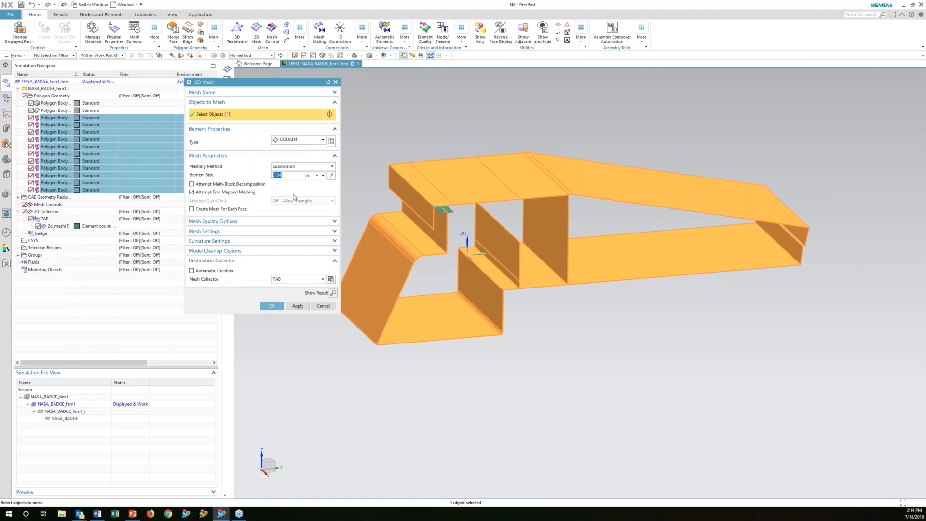
click(321, 280)
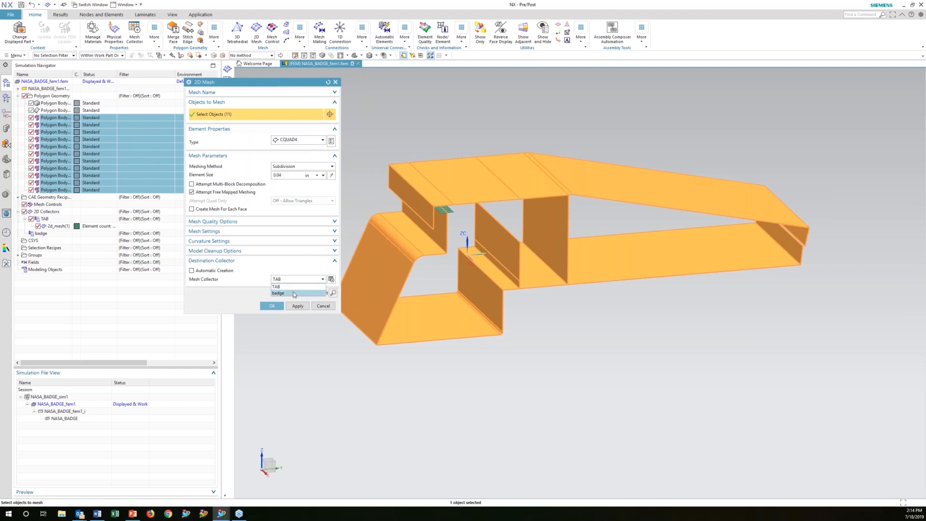
click(278, 293)
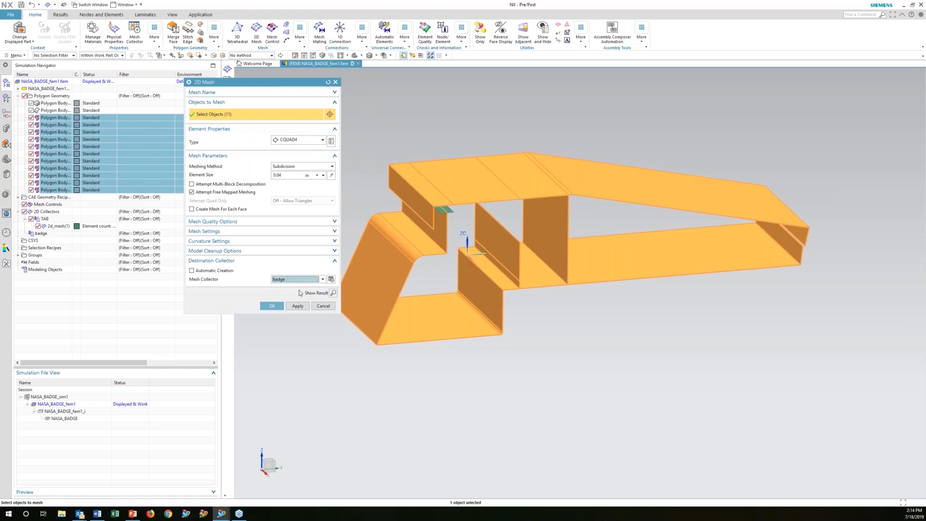
click(272, 307)
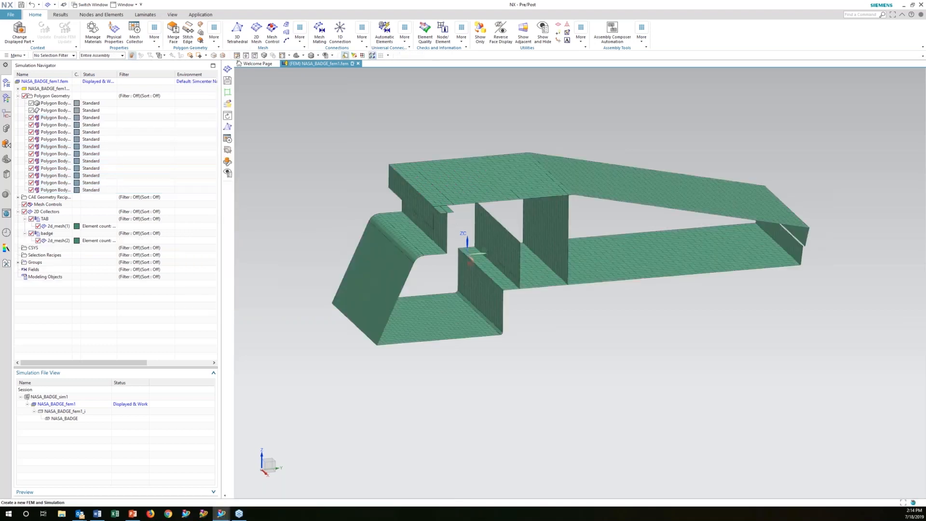
Step: Change the display color of the TAB collector's mesh to Cyan
click(58, 226)
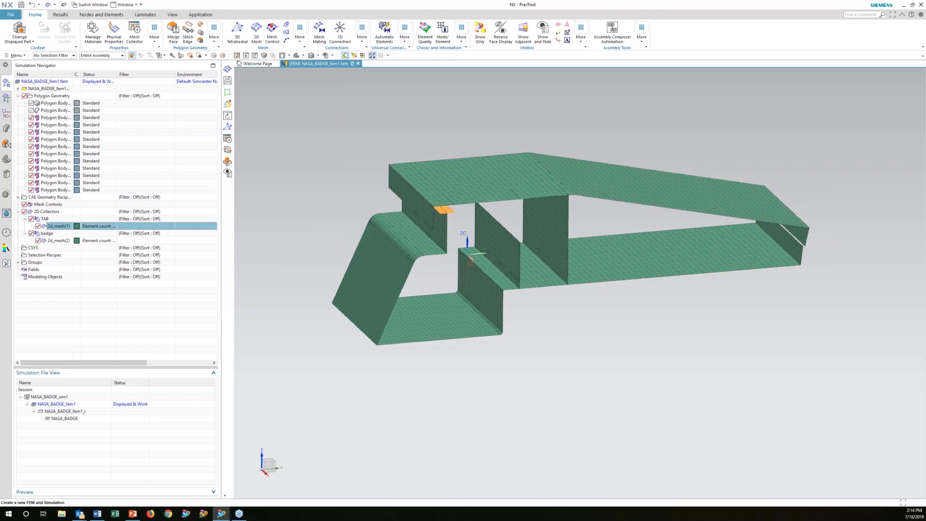
right_click(51, 226)
click(72, 260)
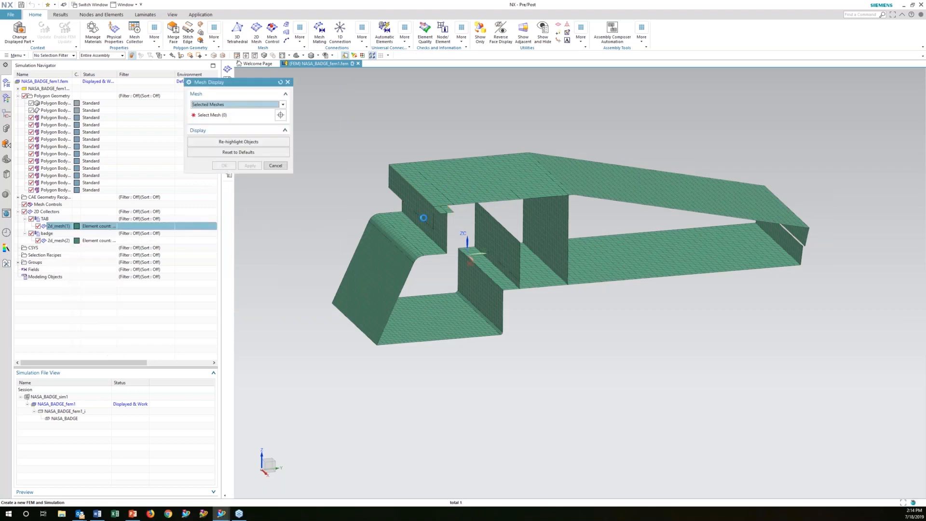
click(270, 152)
click(252, 103)
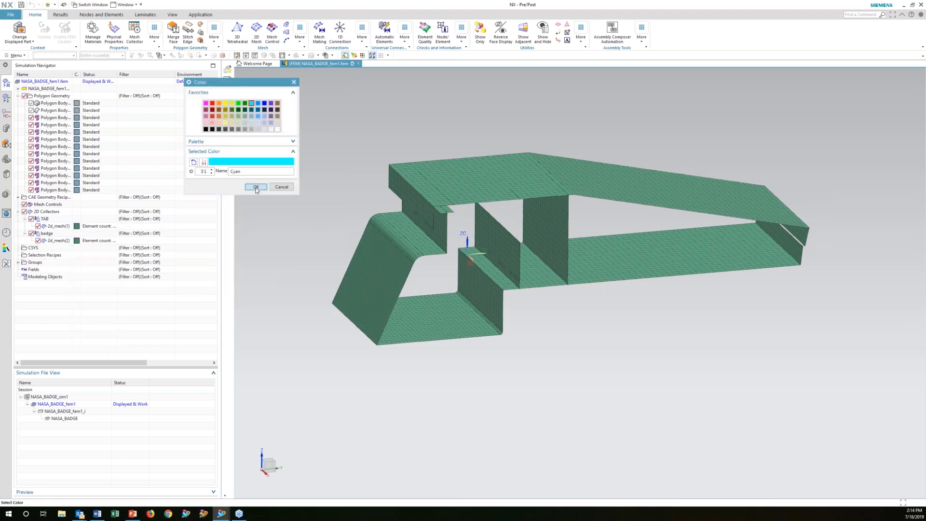
click(256, 188)
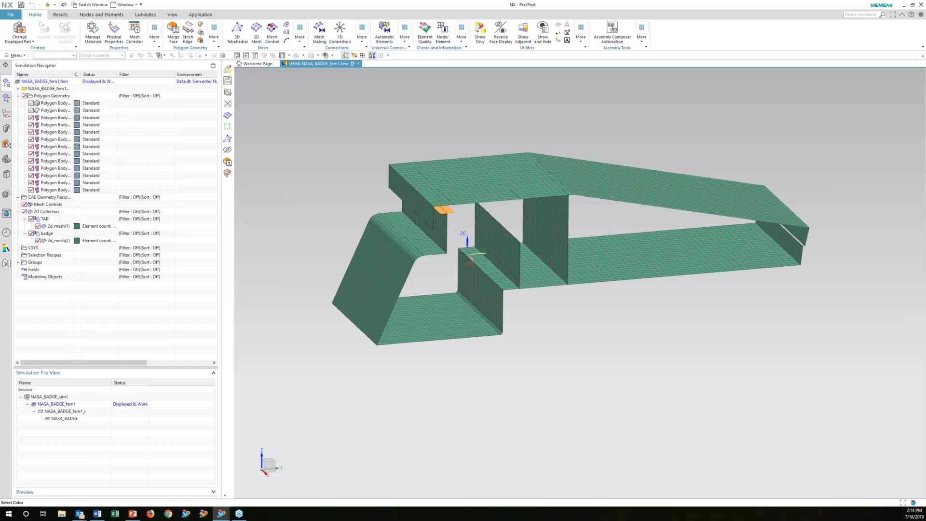
click(224, 286)
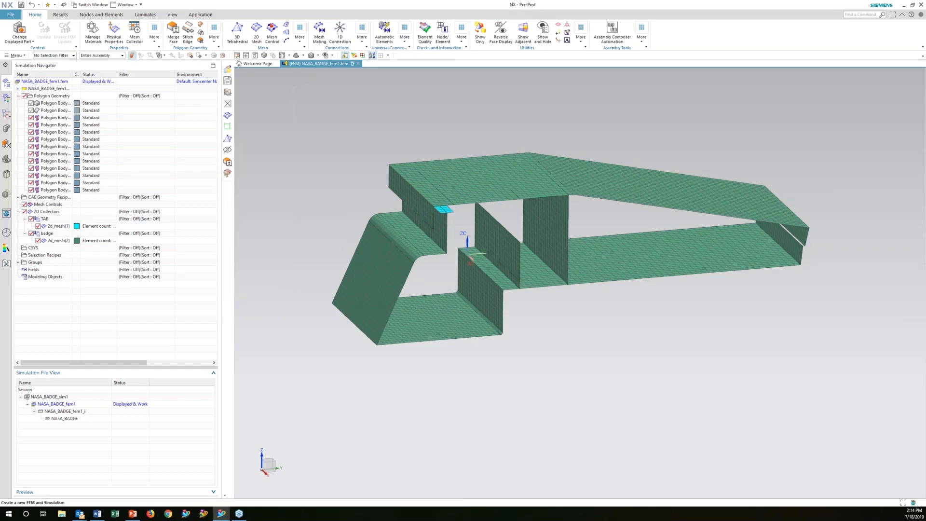
Step: Plot the thickness contours of the badge collector's mesh
scroll(452, 199, up, 3)
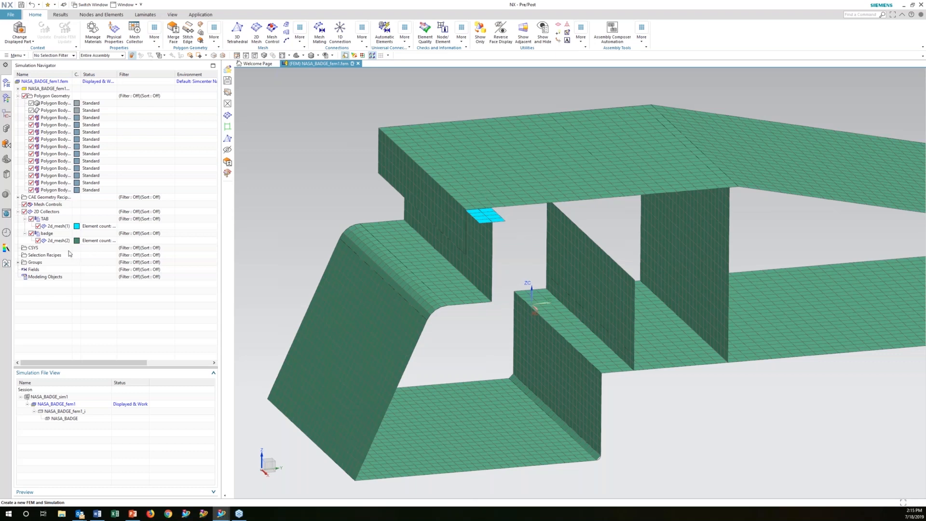
click(59, 241)
right_click(58, 240)
key(Escape)
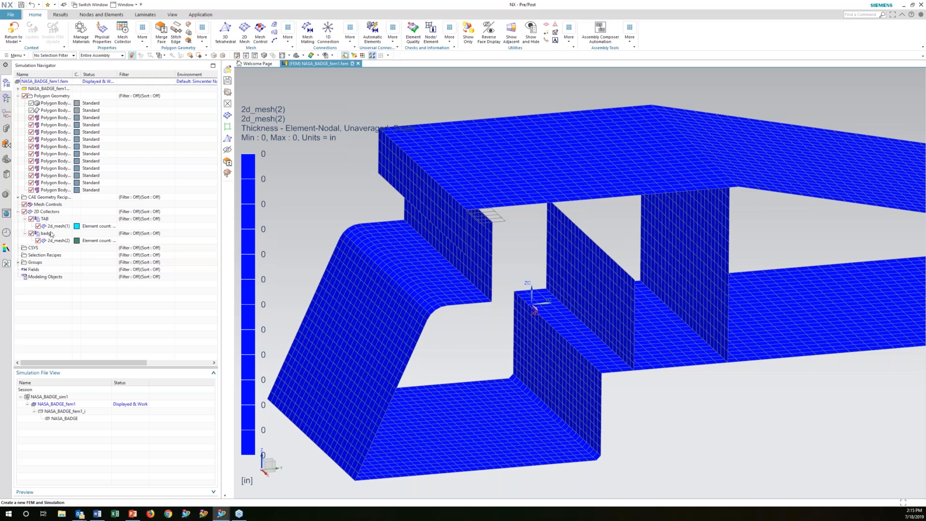
Step: Edit the badge mesh's associated data to take its thickness from Midsurface, evaluated At Every Node
right_click(63, 241)
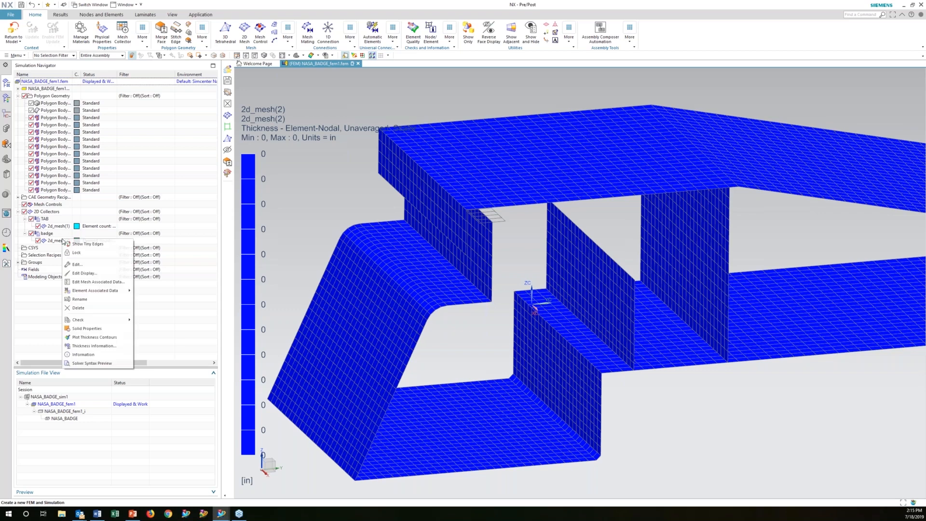
click(97, 281)
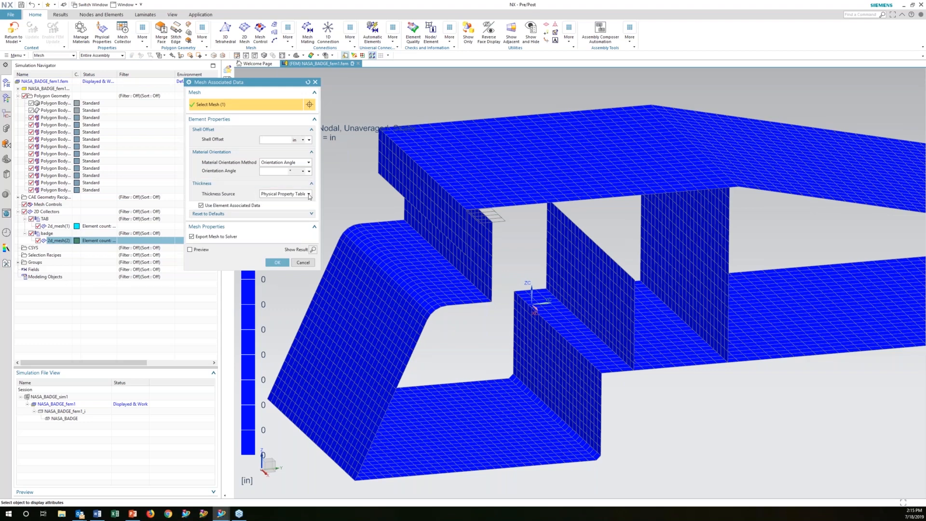
click(309, 195)
click(309, 195)
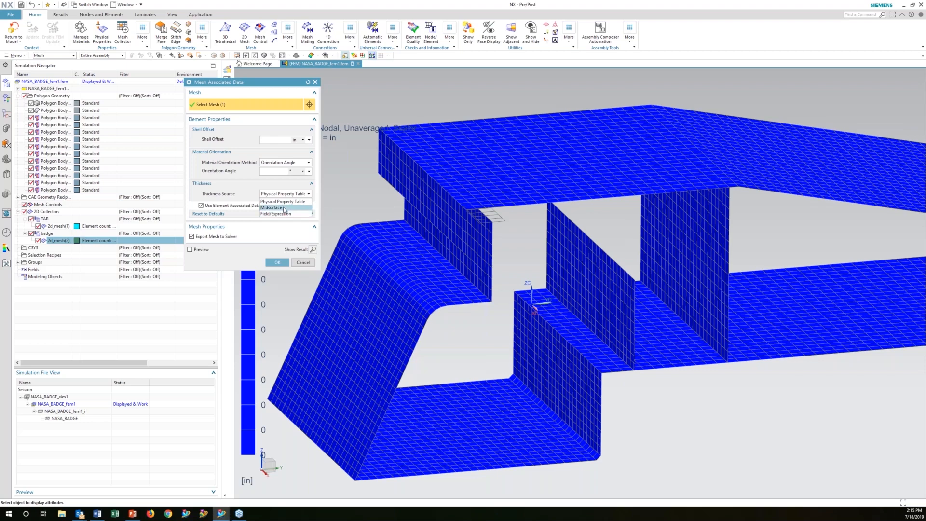
click(285, 208)
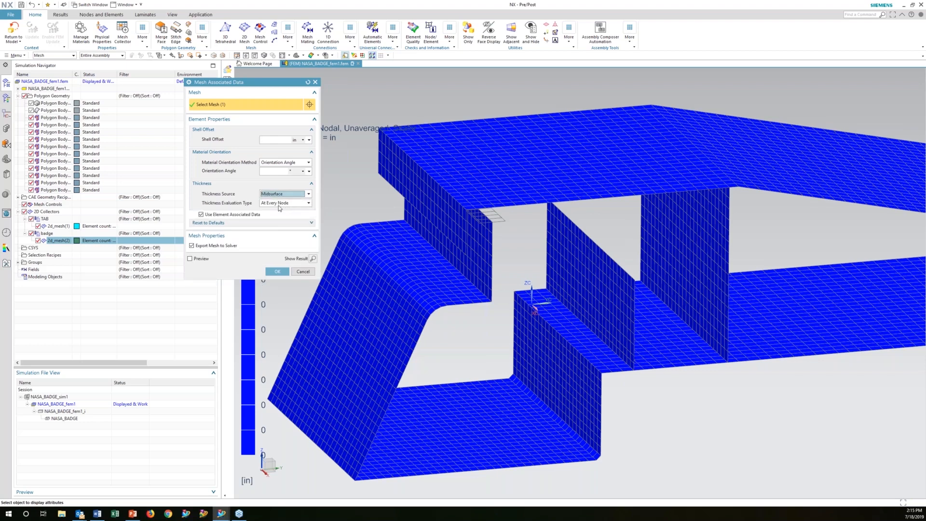
click(282, 272)
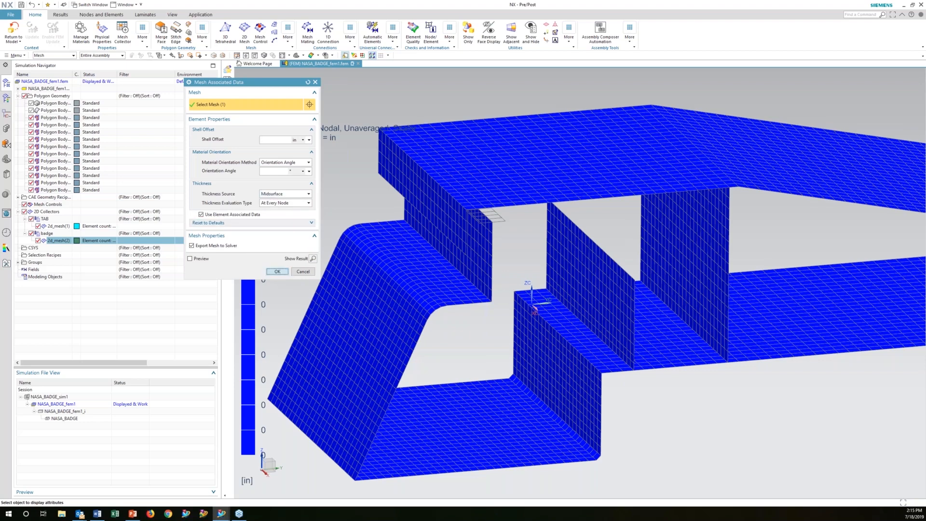
click(281, 271)
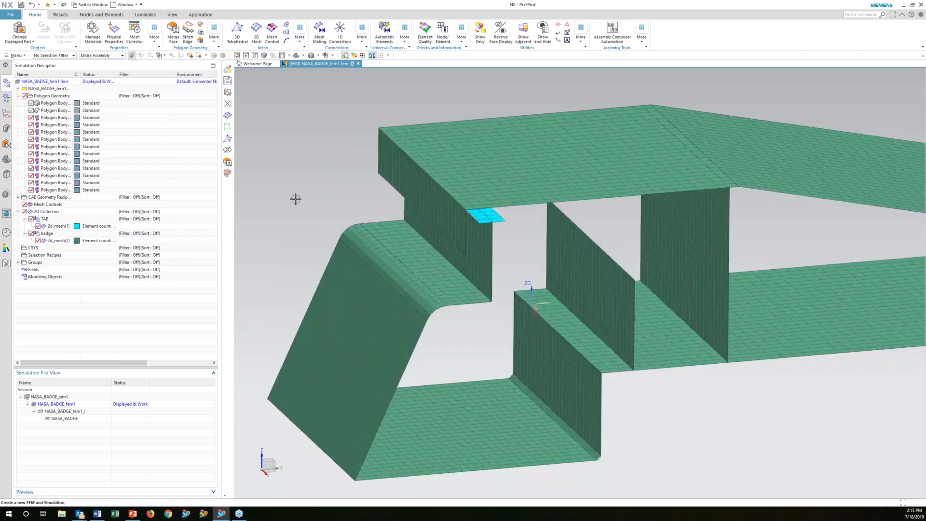
Step: Plot the badge mesh's thickness contours again and examine the thickness distribution, including the two small faces at the far end of the clip
click(28, 241)
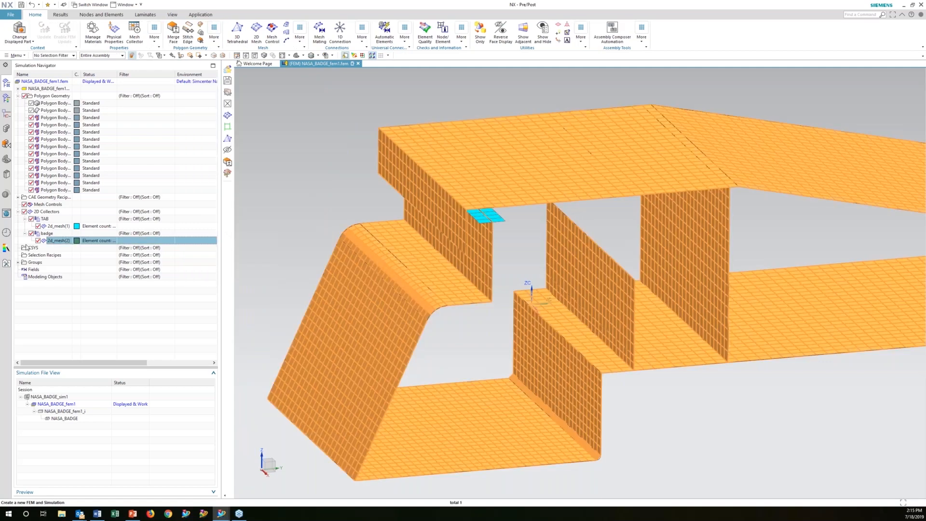
scroll(754, 314, down, 5)
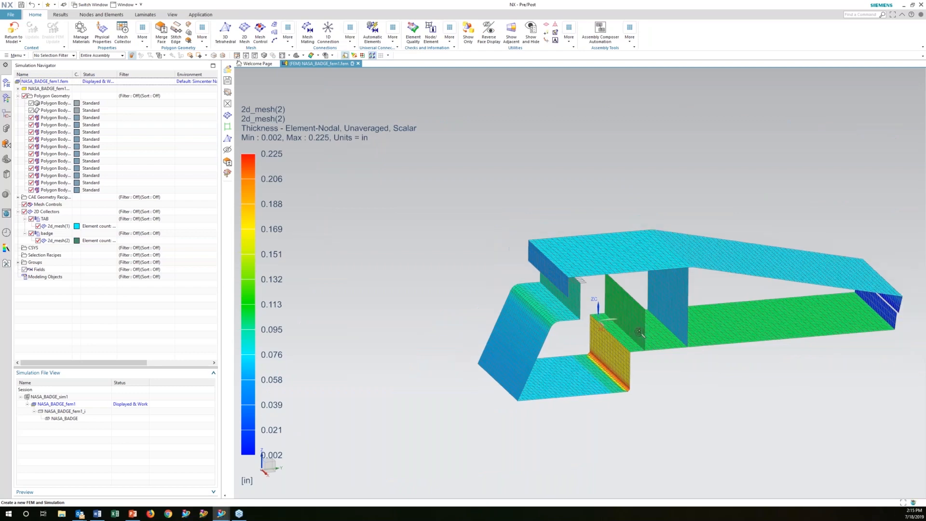
scroll(629, 336, up, 1)
shift+middle_drag(595, 327, 534, 327)
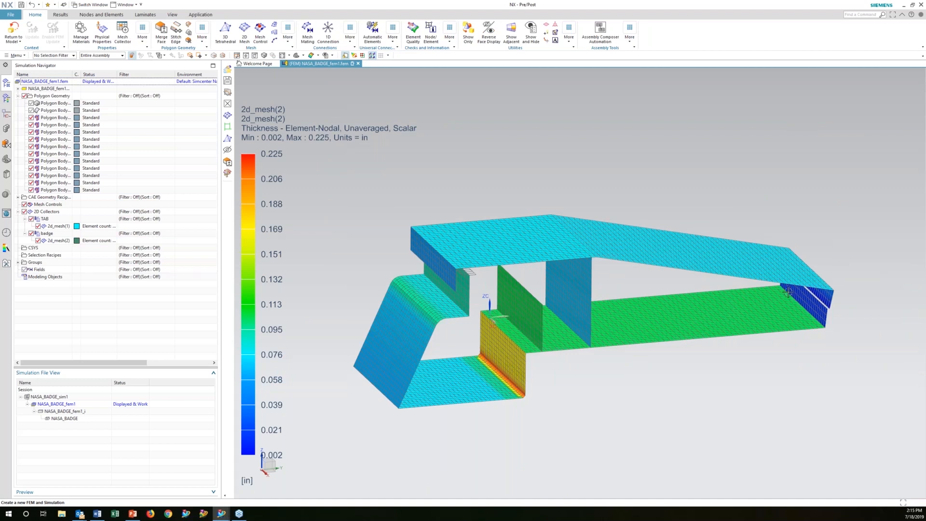
middle_drag(811, 309, 806, 269)
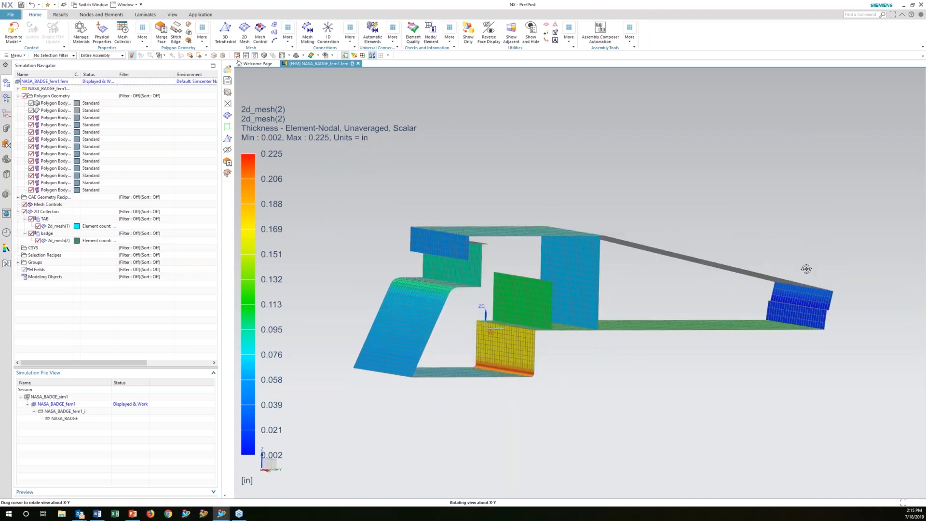
scroll(828, 291, up, 8)
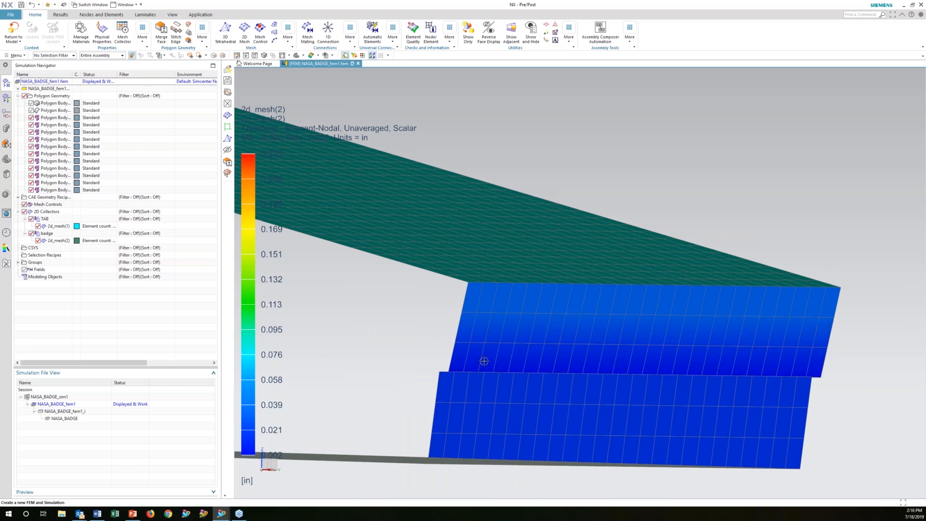
scroll(484, 361, down, 5)
scroll(377, 354, down, 2)
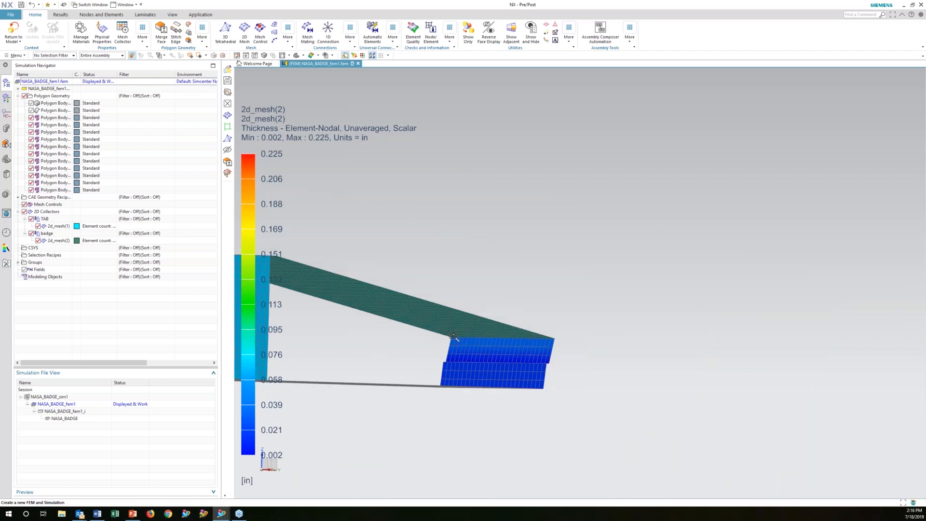
scroll(454, 336, down, 1)
shift+middle_drag(412, 279, 627, 263)
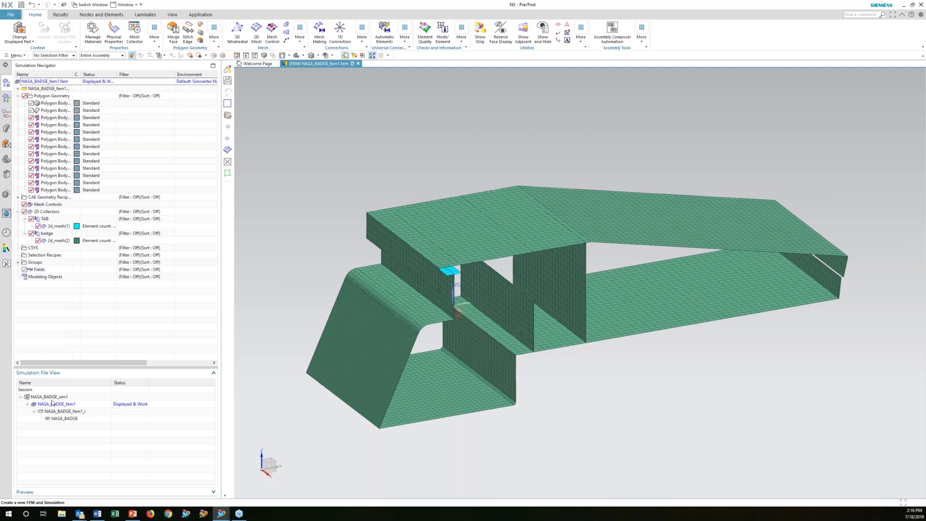
Step: Open the NASA_BADGE_sim1 simulation and apply a 50 lbf/in² normal pressure to the narrow top face strip beside the tab
click(52, 397)
double_click(52, 397)
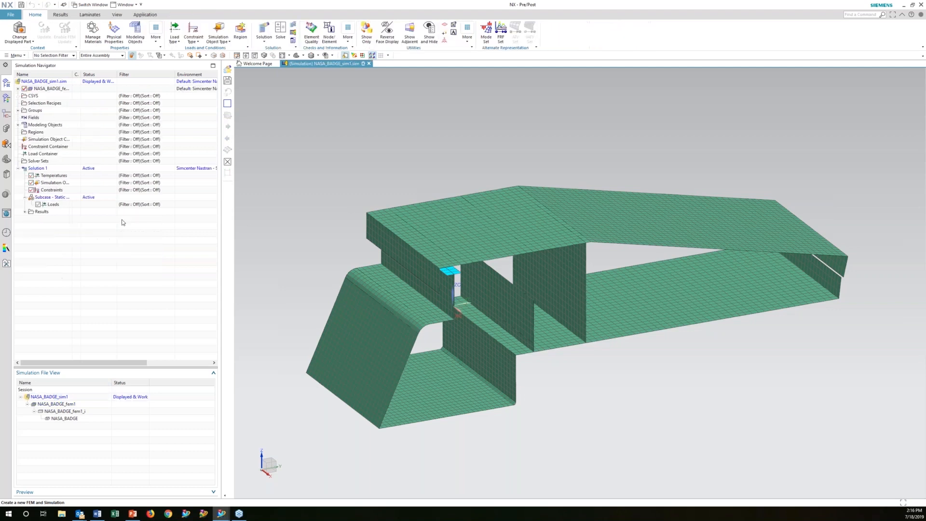
click(176, 38)
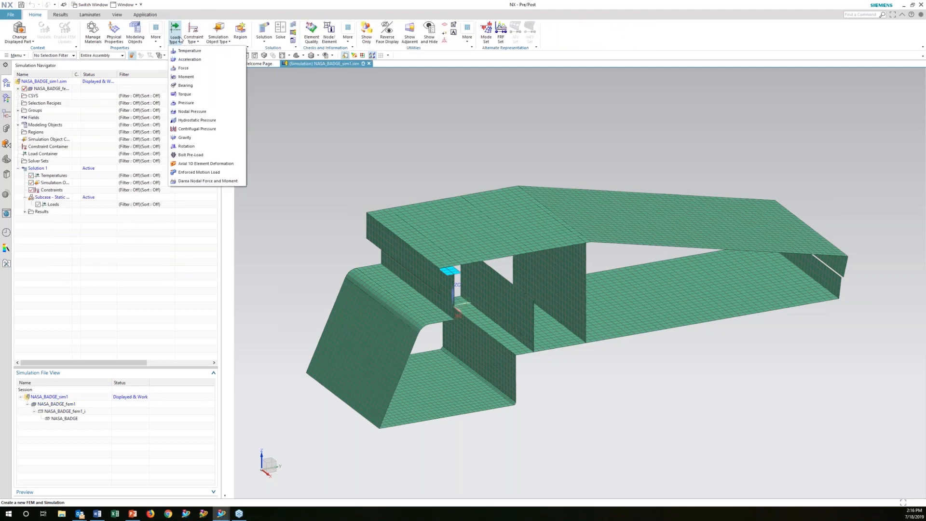
click(188, 105)
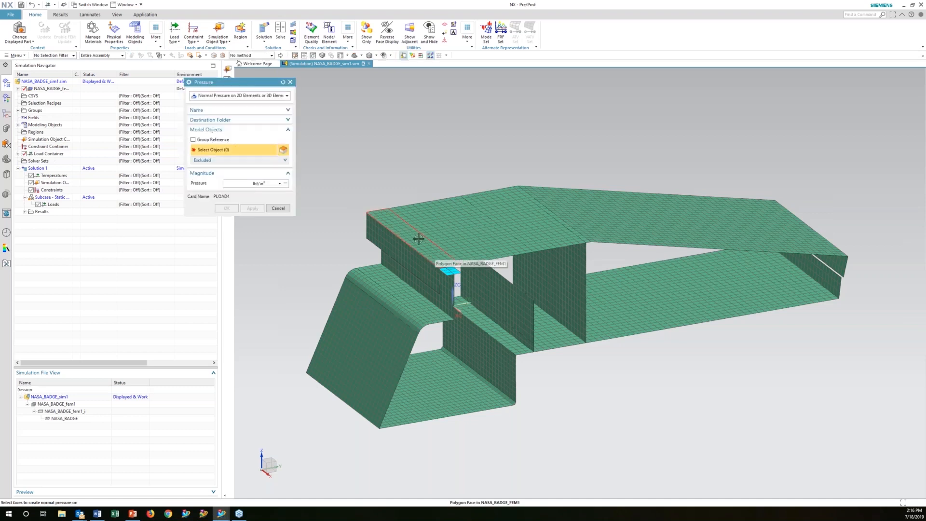
click(448, 267)
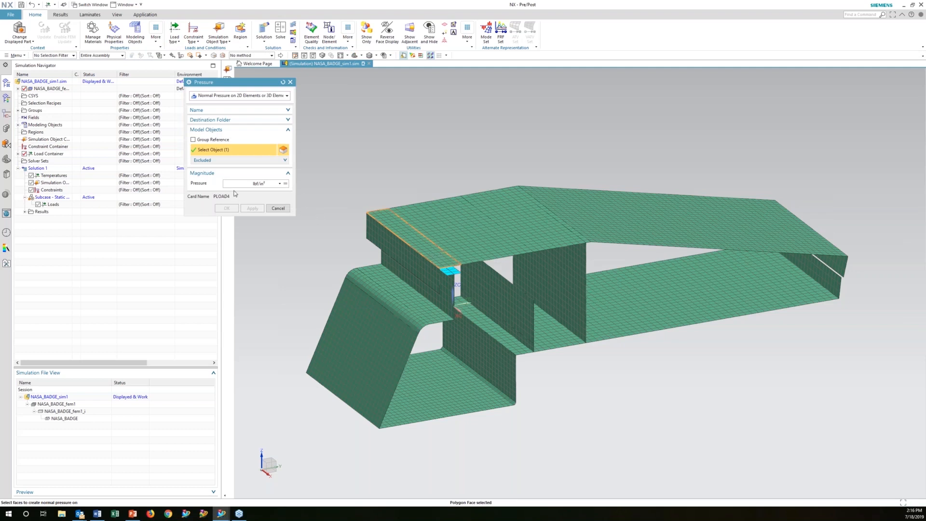
text(50)
click(226, 208)
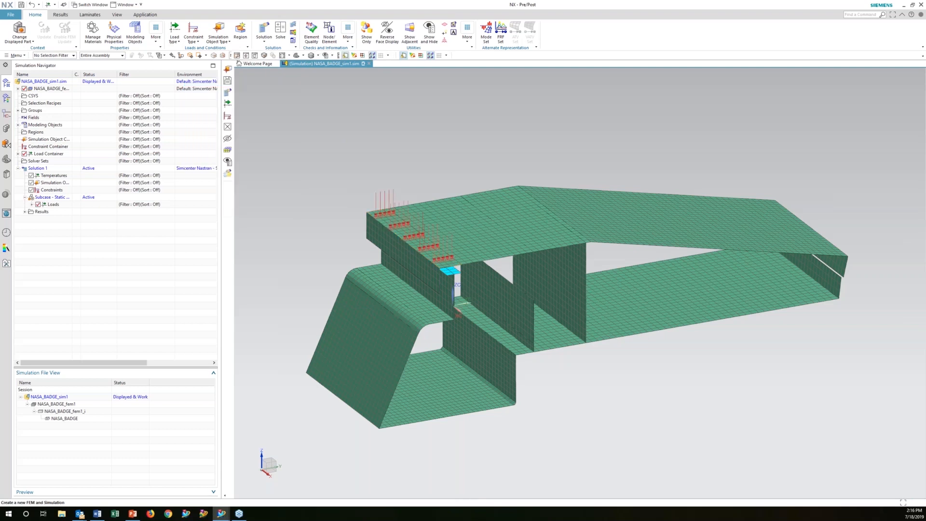
Step: Apply an SPC user-defined constraint with all six degrees of freedom fixed to the clip's lowest horizontal face below the sloped wall
click(194, 35)
click(208, 51)
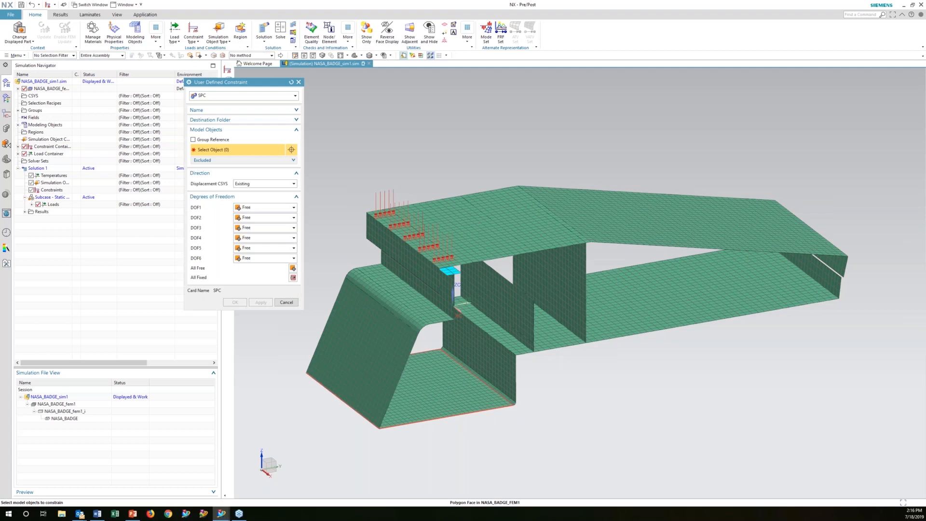
click(455, 405)
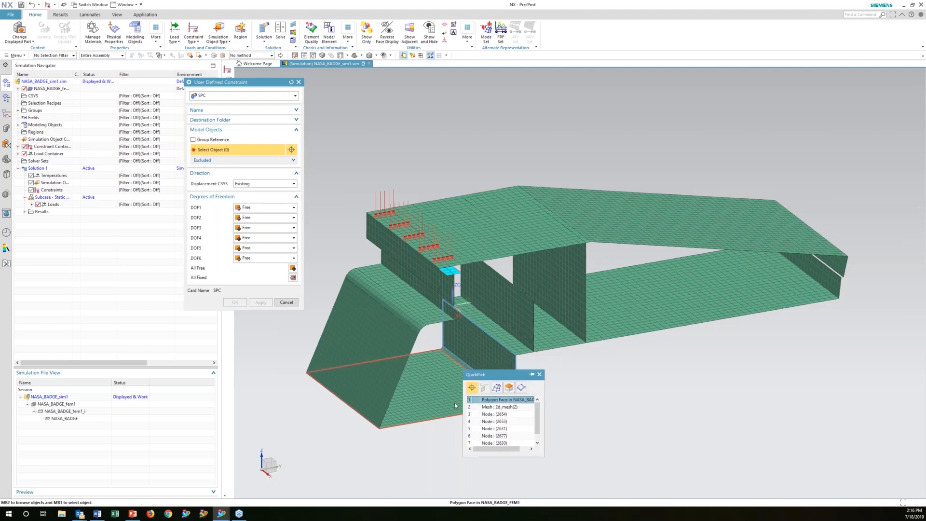
click(506, 399)
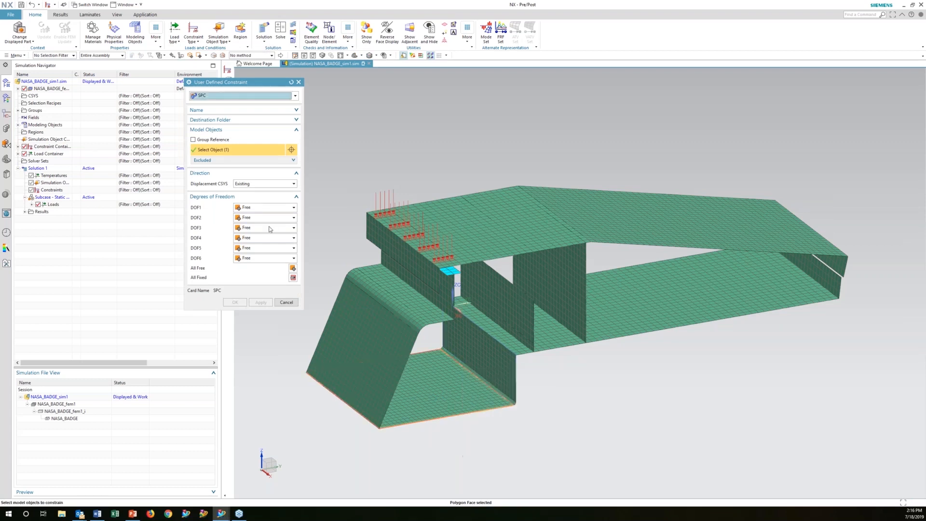
click(292, 278)
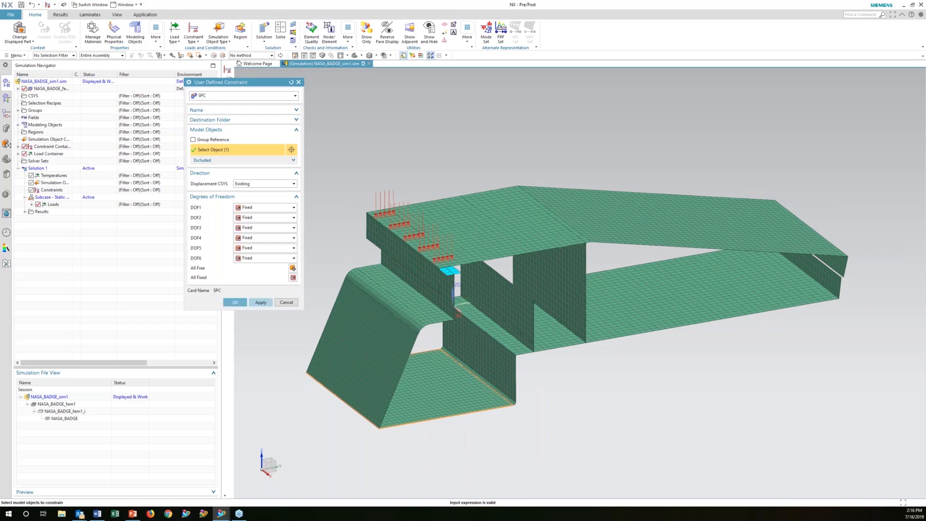
middle_click(441, 304)
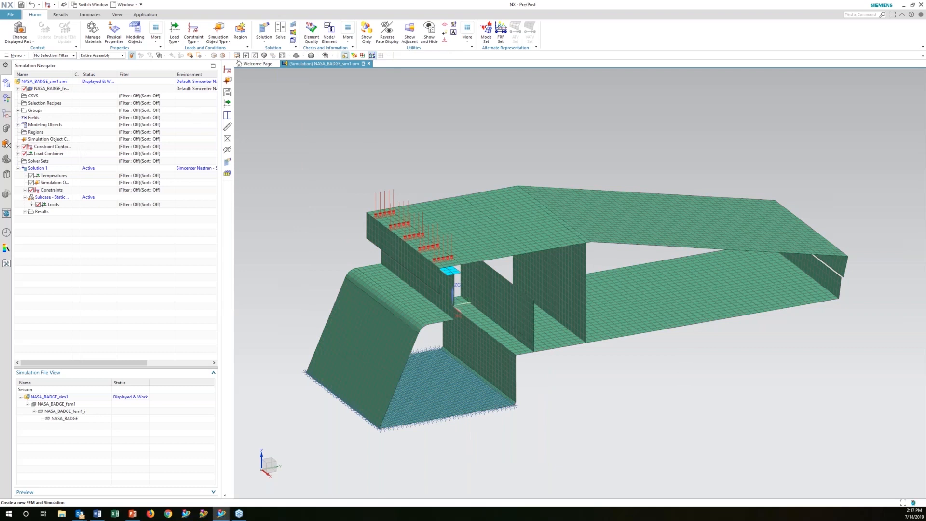
Step: Start a manual surface-to-surface contact and define its source region from the small tab face, using the TOP surface
right_click(50, 139)
mouse_move(82, 141)
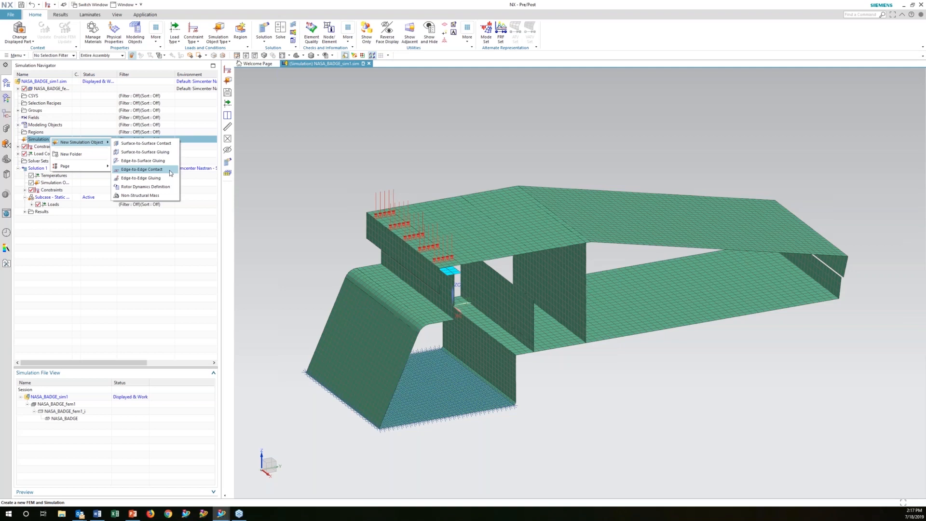
click(167, 145)
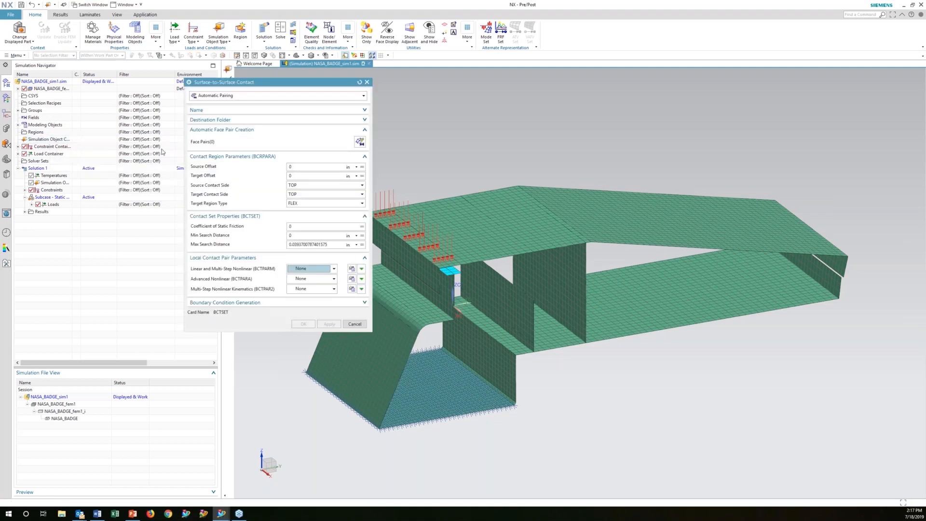
click(218, 95)
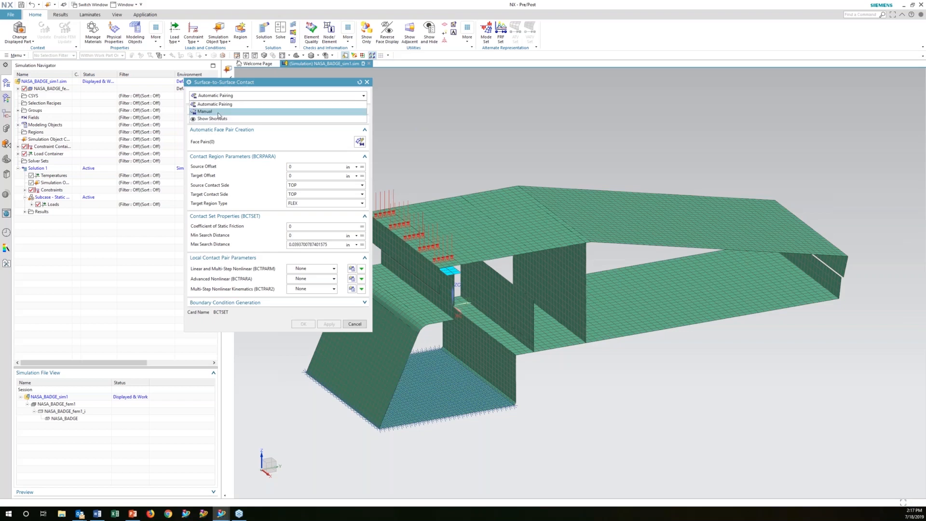
click(207, 111)
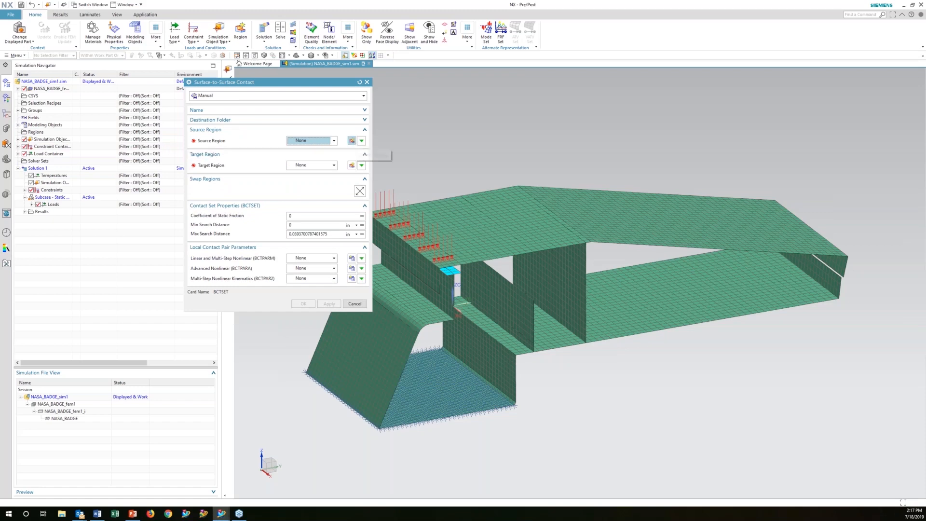
click(351, 140)
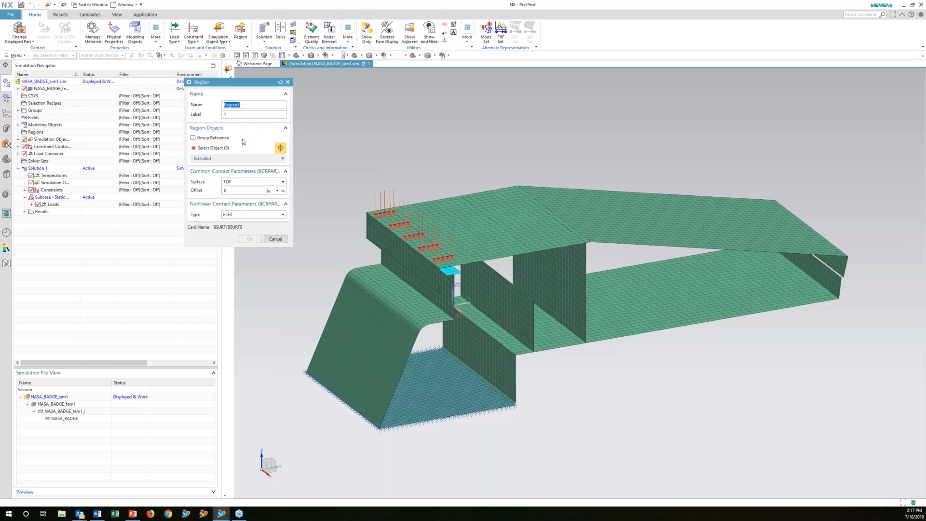
scroll(454, 265, up, 3)
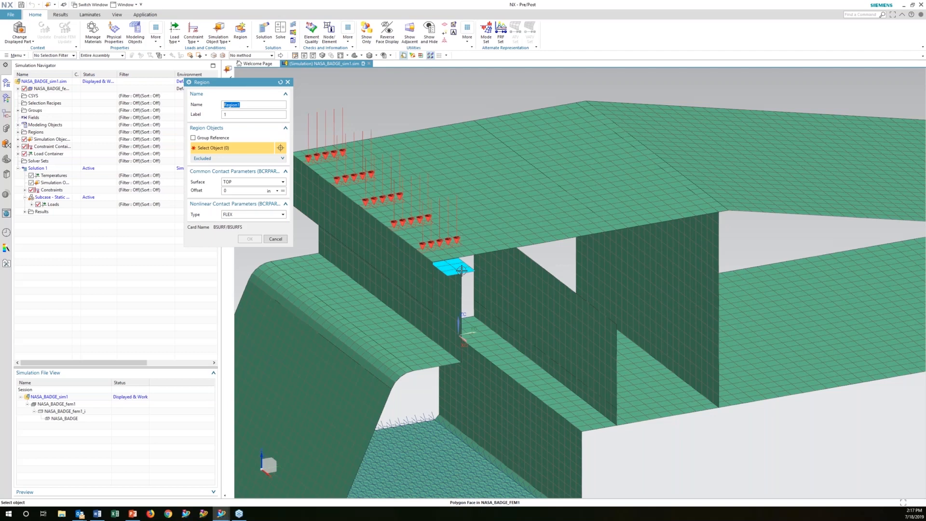
click(18, 88)
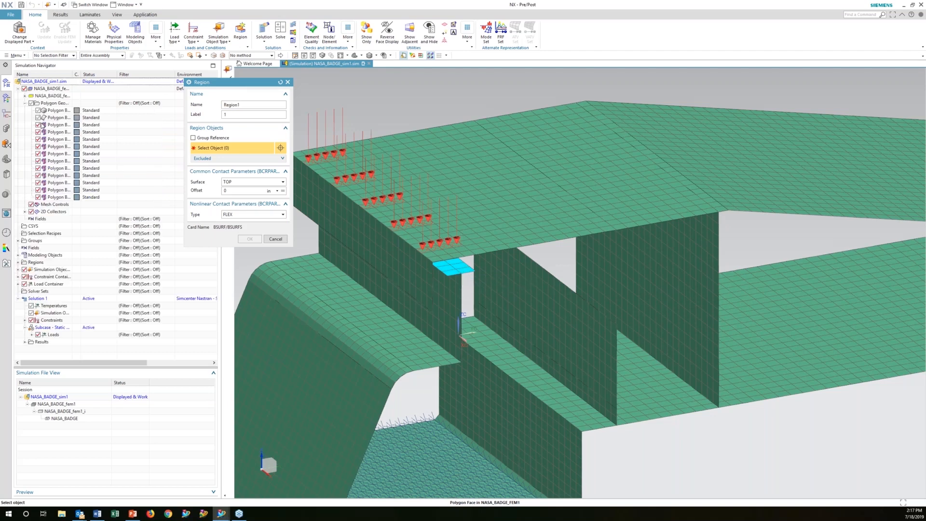
click(18, 88)
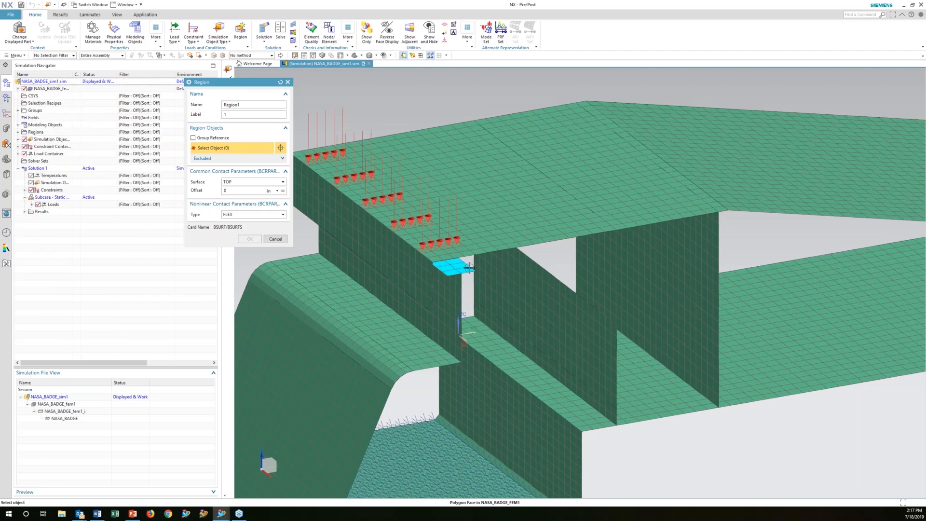
click(459, 265)
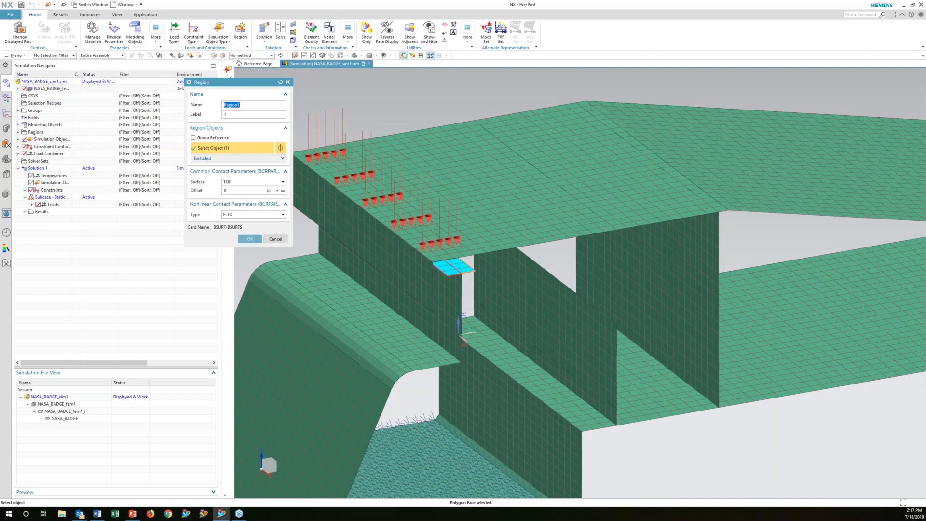
click(456, 268)
click(250, 238)
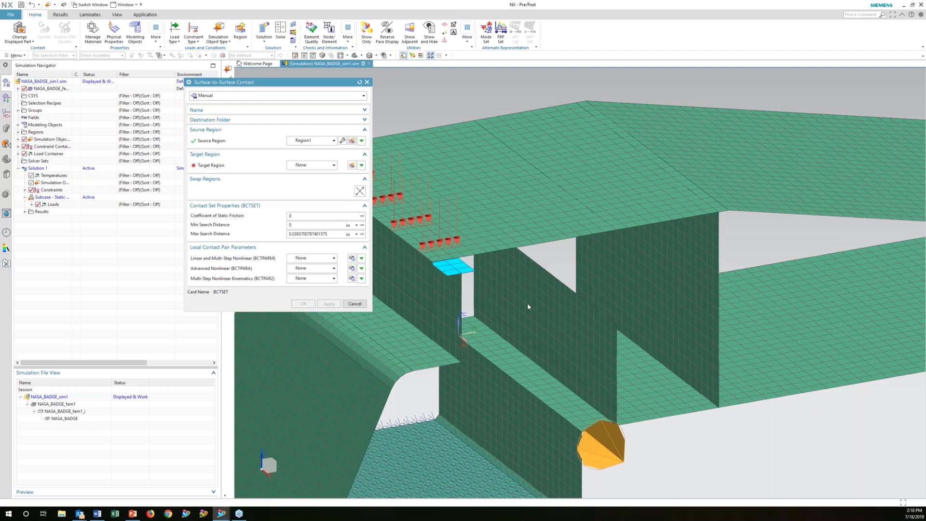
Step: Define the contact's target region from the narrow pressure-loaded top strip and the adjoining top face, using the BOTTOM surface
scroll(528, 307, down, 2)
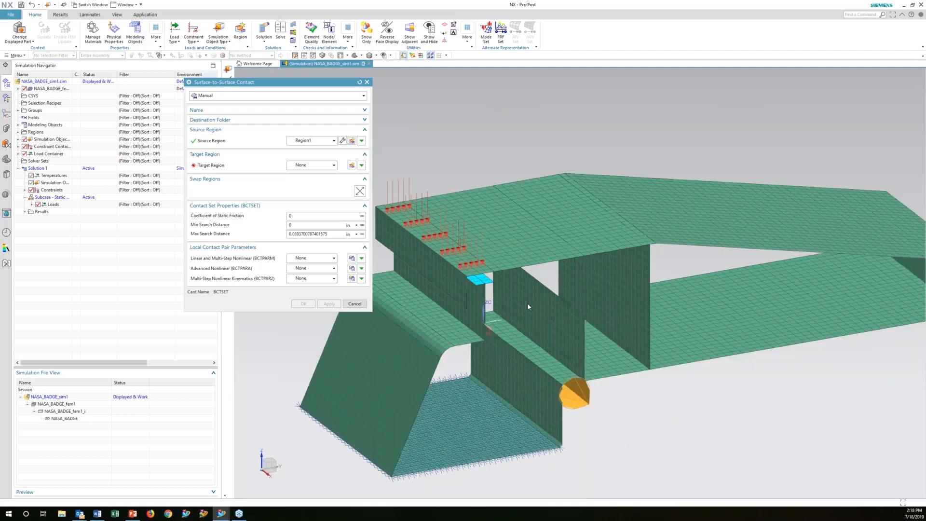
scroll(527, 303, down, 2)
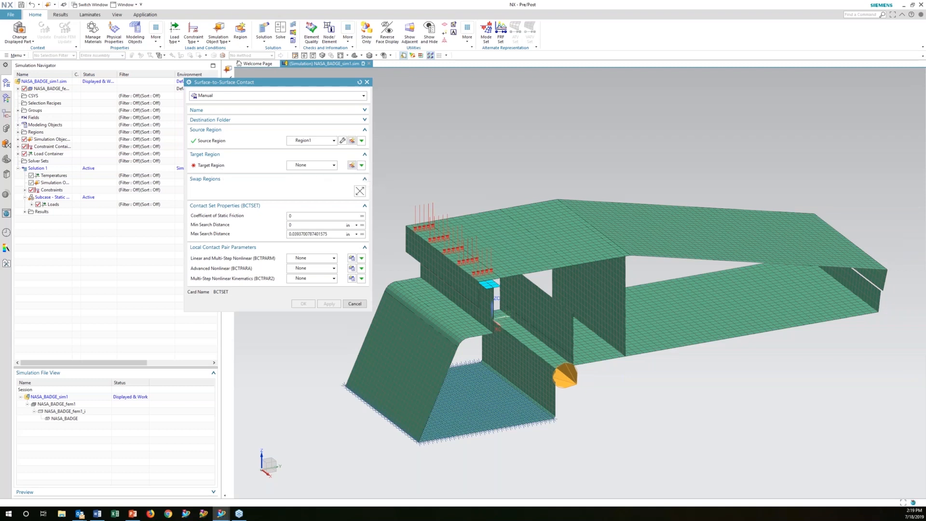
click(353, 165)
click(453, 251)
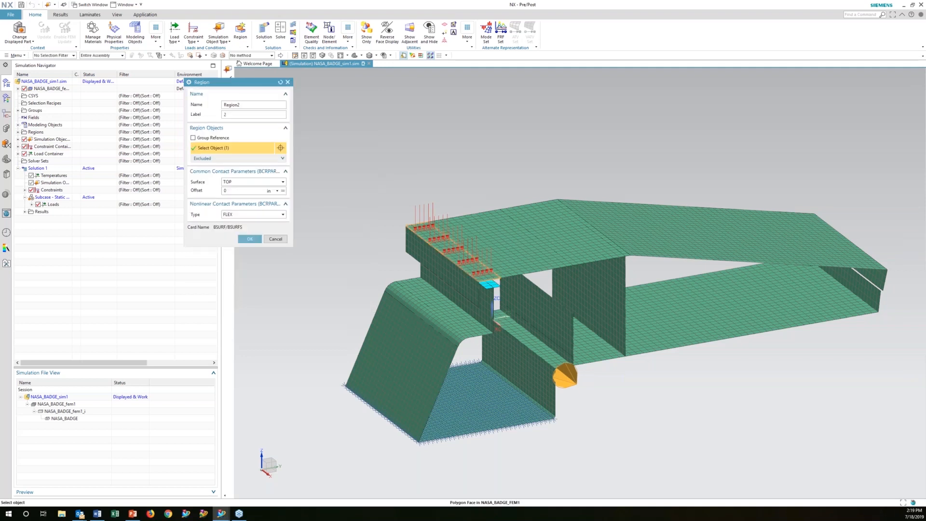
click(528, 247)
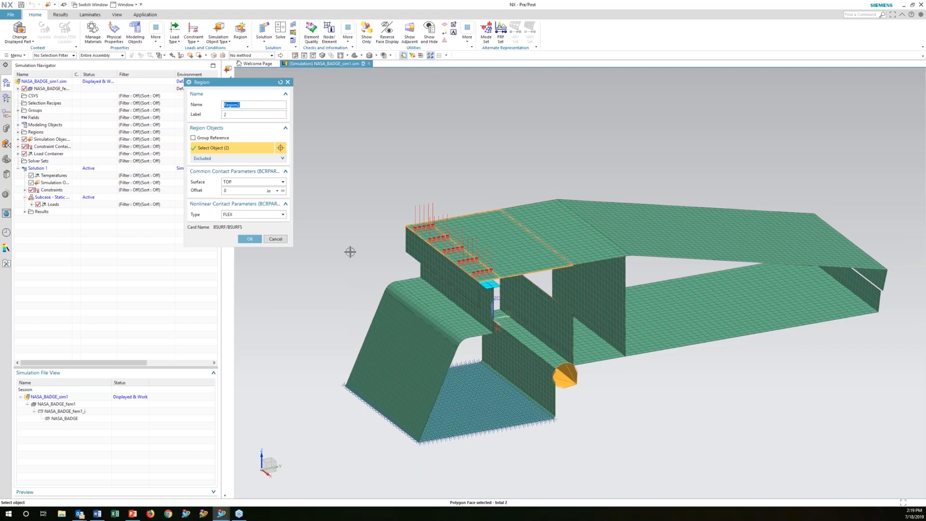
click(282, 183)
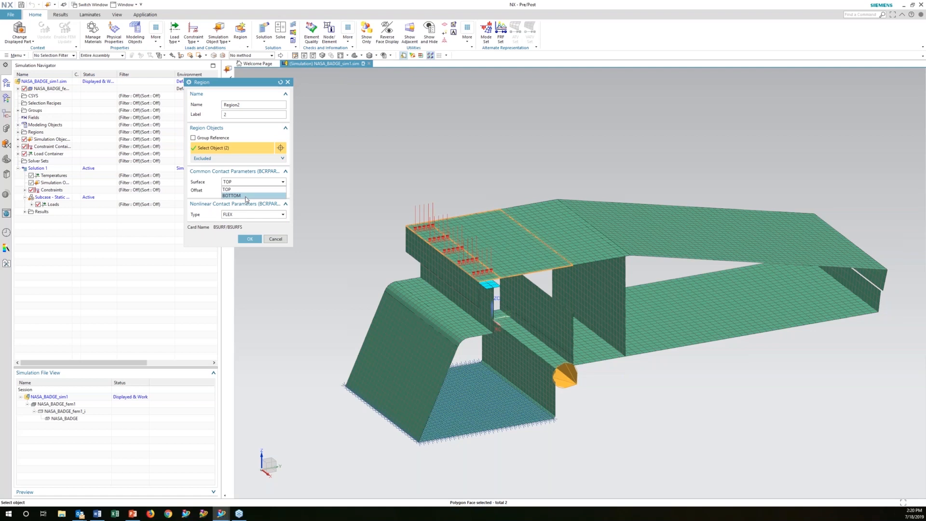
click(246, 196)
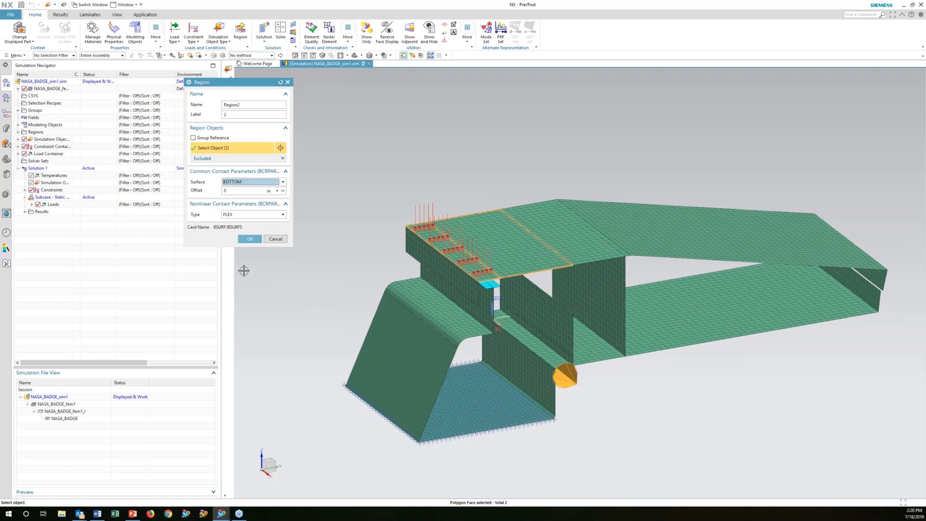
click(249, 239)
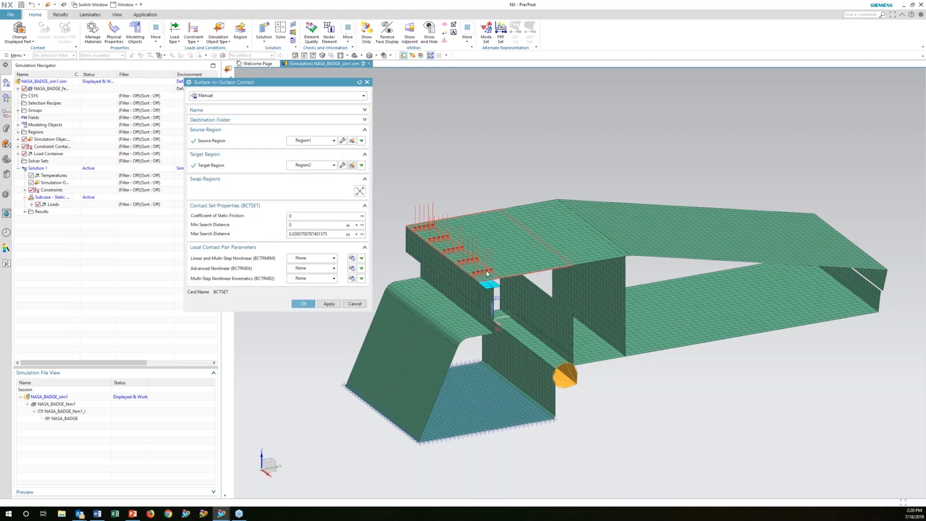
Step: Set the contact's max search distance to 1 in and create the surface-to-surface contact
click(328, 234)
drag(328, 234, 293, 235)
text(1)
drag(319, 236, 248, 234)
click(302, 305)
click(303, 304)
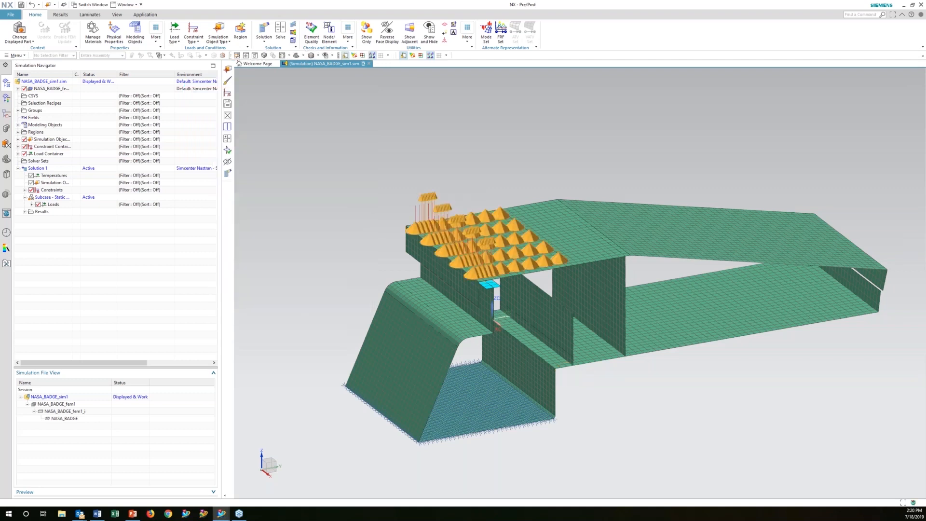
Step: Reduce the face contact's boundary condition symbols to the Tiny end of the scale and check them around the tab
click(18, 139)
right_click(57, 147)
click(71, 169)
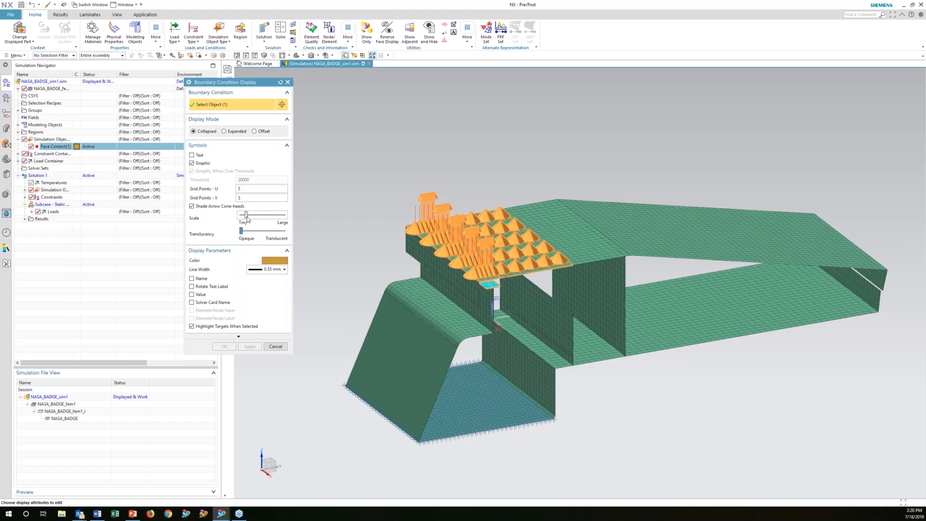
drag(246, 217, 240, 217)
middle_click(240, 216)
scroll(462, 251, up, 4)
middle_drag(489, 285, 632, 247)
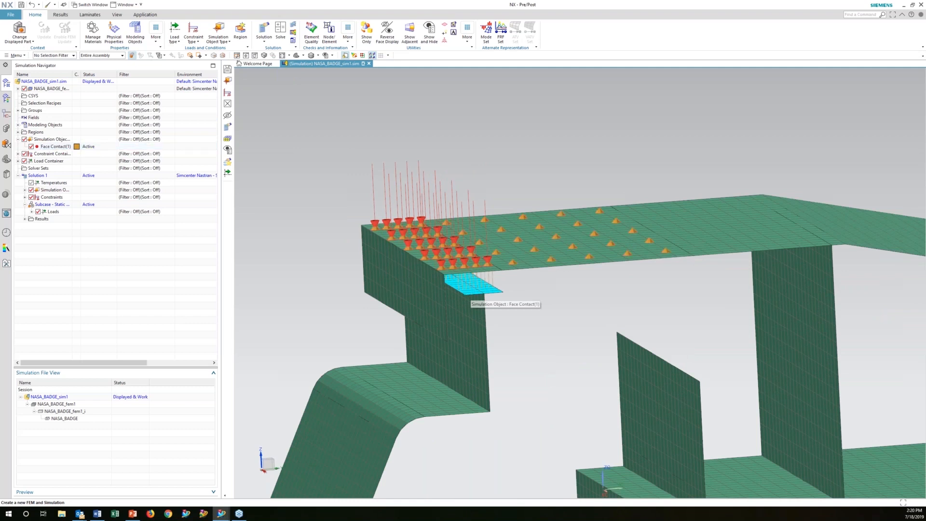
scroll(651, 183, down, 5)
shift+middle_drag(530, 211, 458, 216)
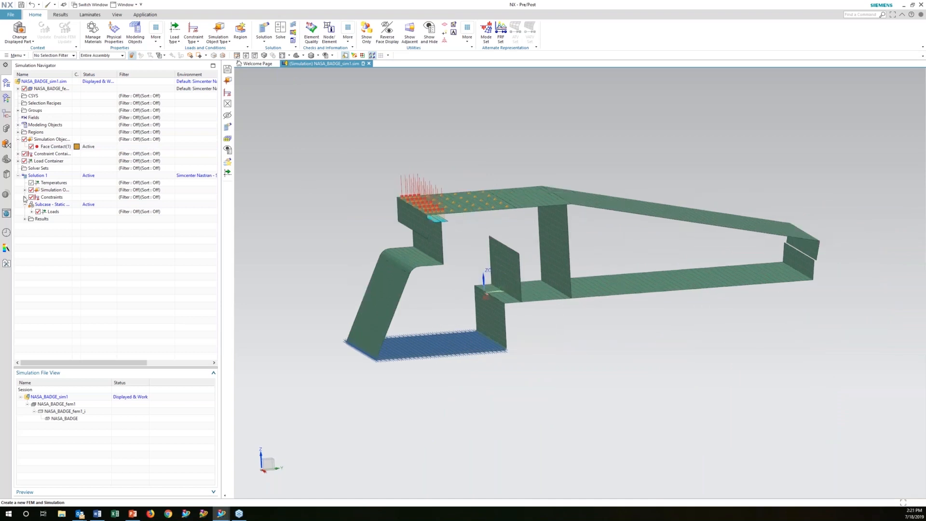
Step: Review the face contact, user-defined constraint and pressure load contained in Solution 1 by highlighting each on the model
double_click(42, 176)
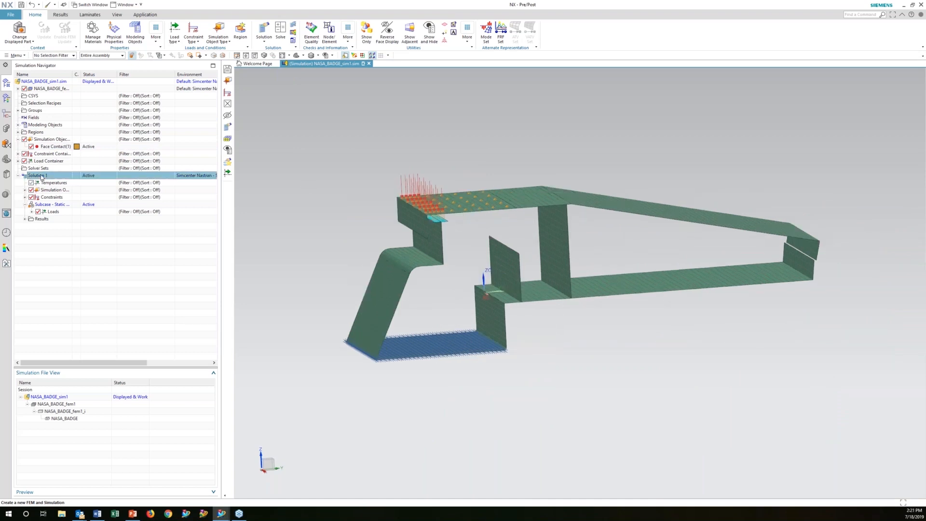
right_click(41, 175)
click(18, 176)
click(25, 190)
click(59, 198)
click(25, 204)
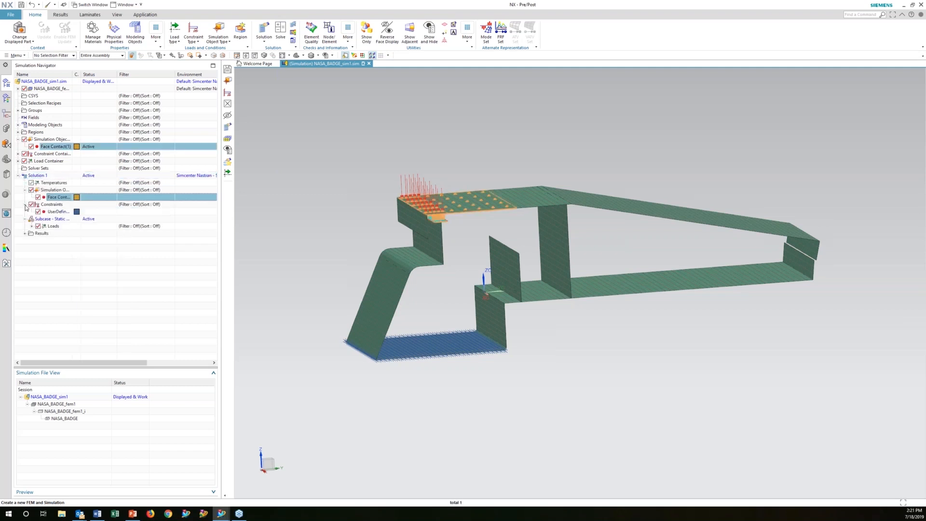
click(58, 212)
click(31, 226)
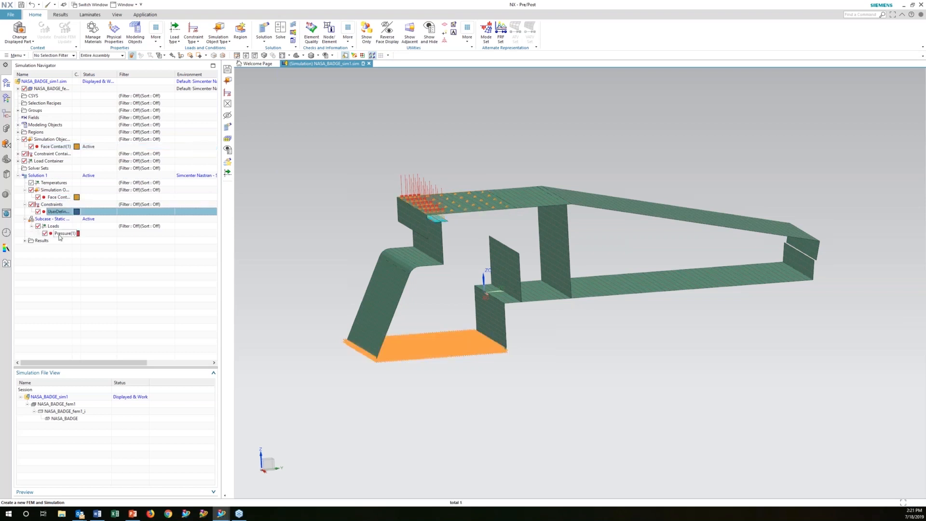
click(62, 234)
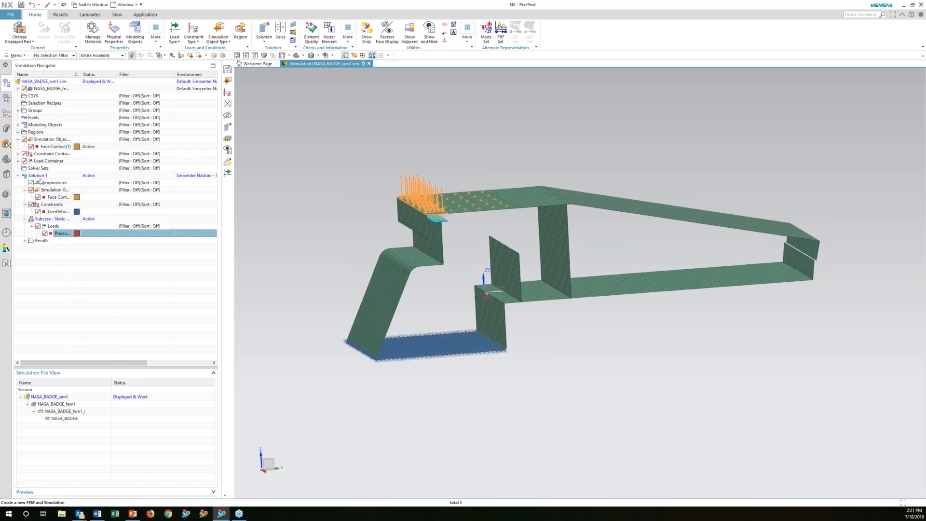
Step: Solve Solution 1, follow the contact iterations in the solution monitor until the job ends, and close the monitor
click(38, 175)
right_click(40, 177)
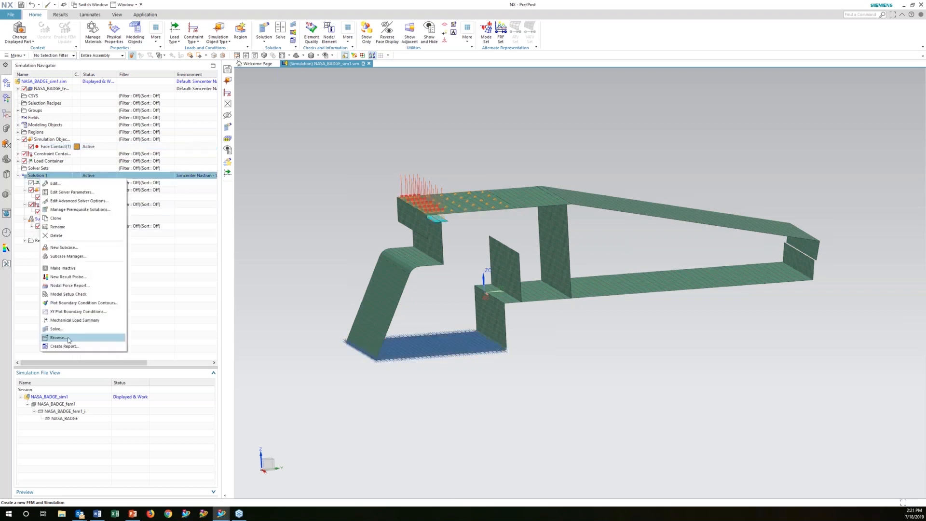
click(66, 331)
click(248, 174)
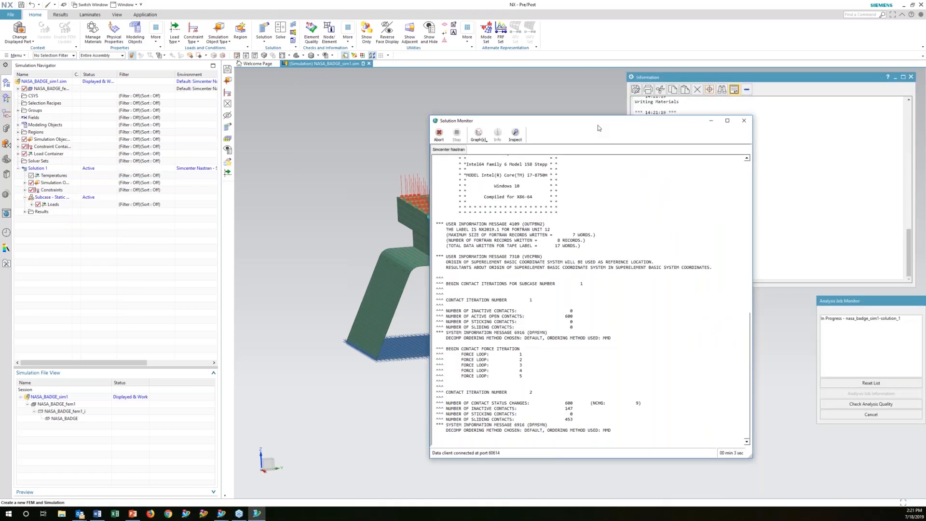
drag(598, 125, 437, 82)
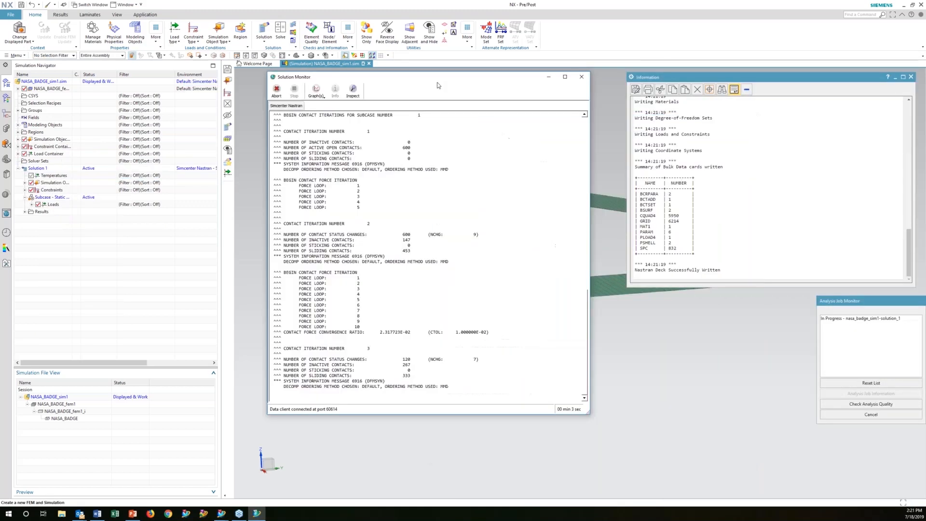
click(448, 260)
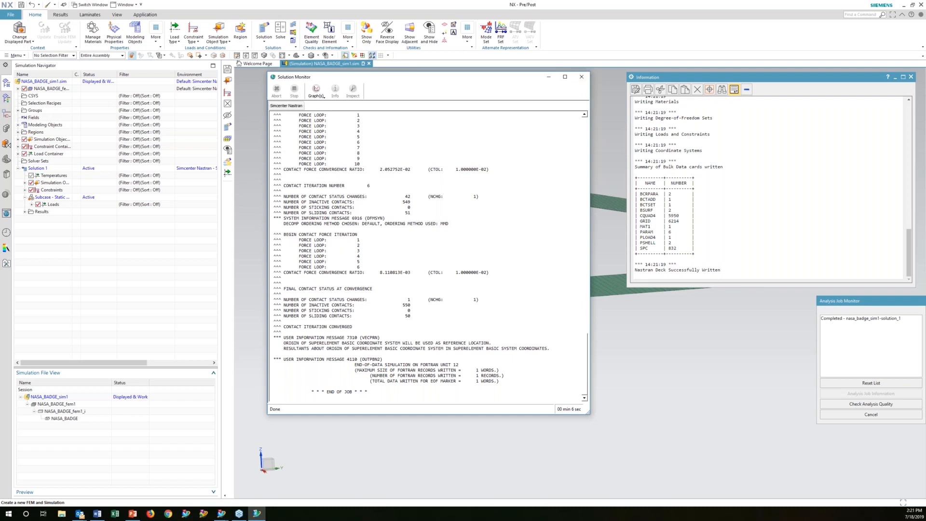
click(582, 77)
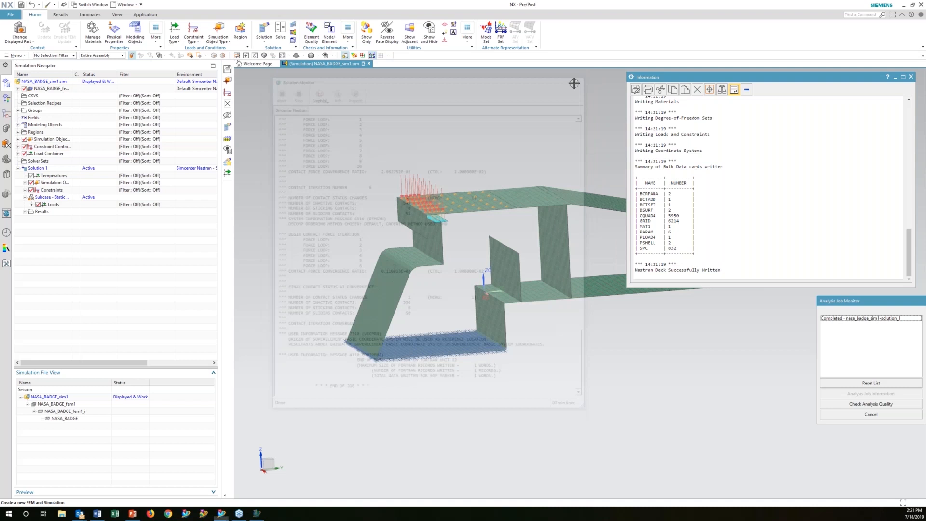
Step: Check the Contact Result settings in the structural output requests of Solution 1 and cancel out of the solution edit
click(42, 169)
right_click(44, 173)
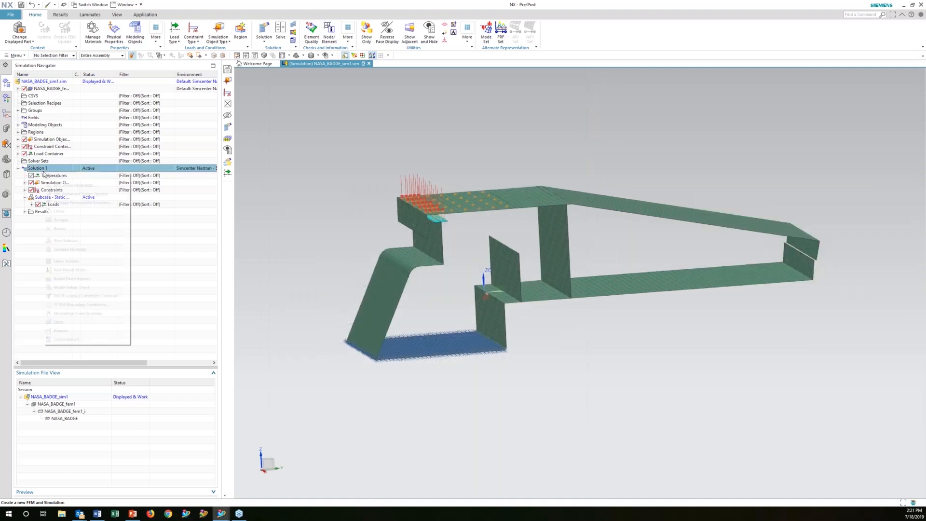
click(57, 177)
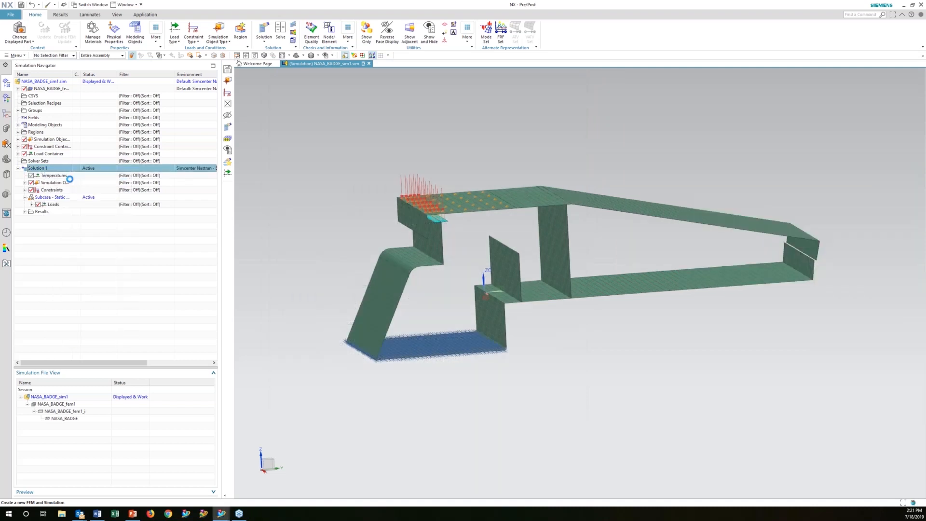
click(394, 228)
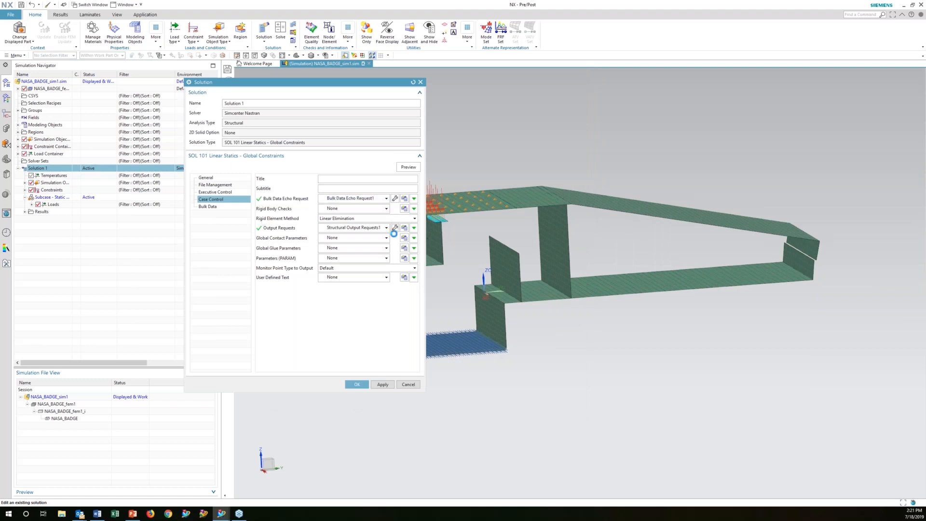
key(Escape)
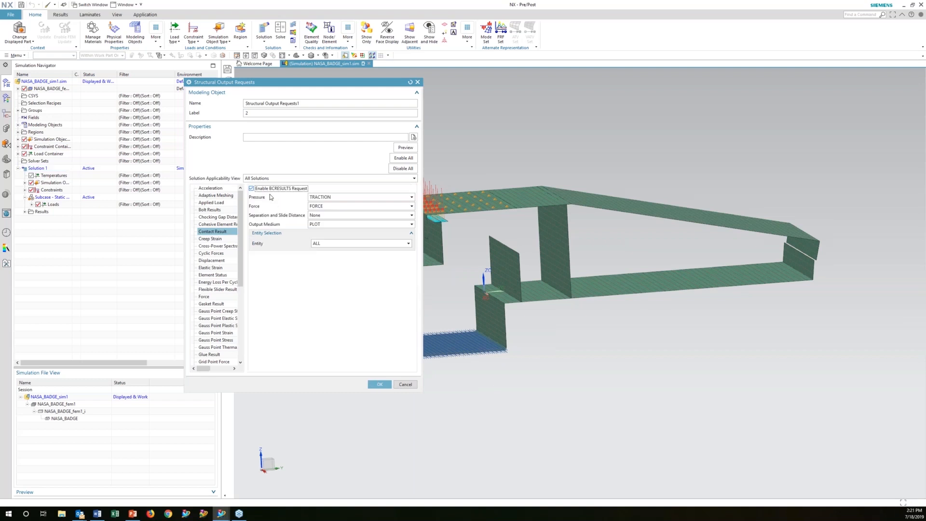
click(405, 384)
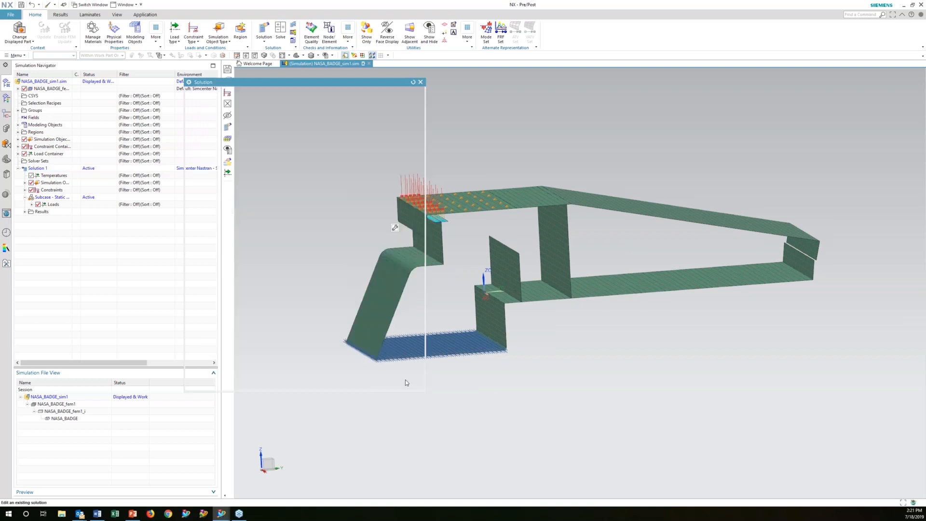
click(405, 382)
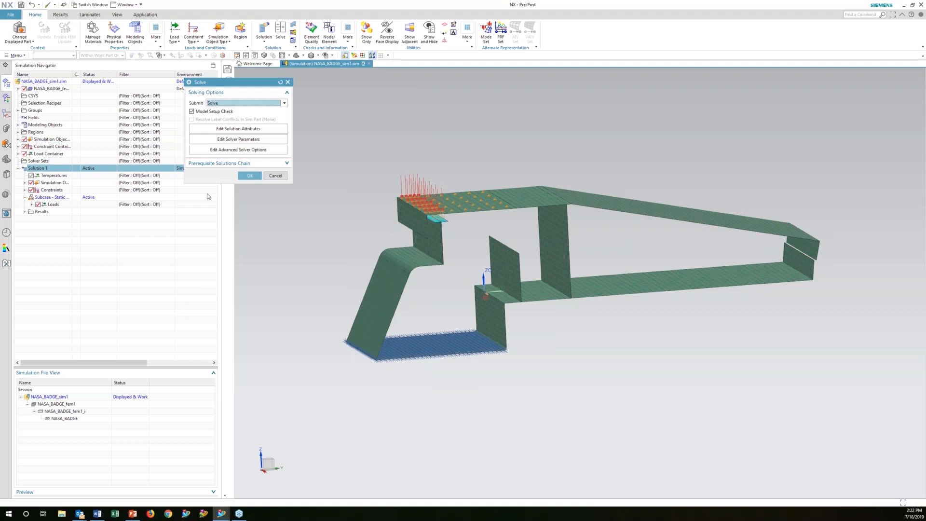
Step: Solve Solution 1 with the model setup check on, follow the contact iterations to the job's end, and close the monitors
key(Return)
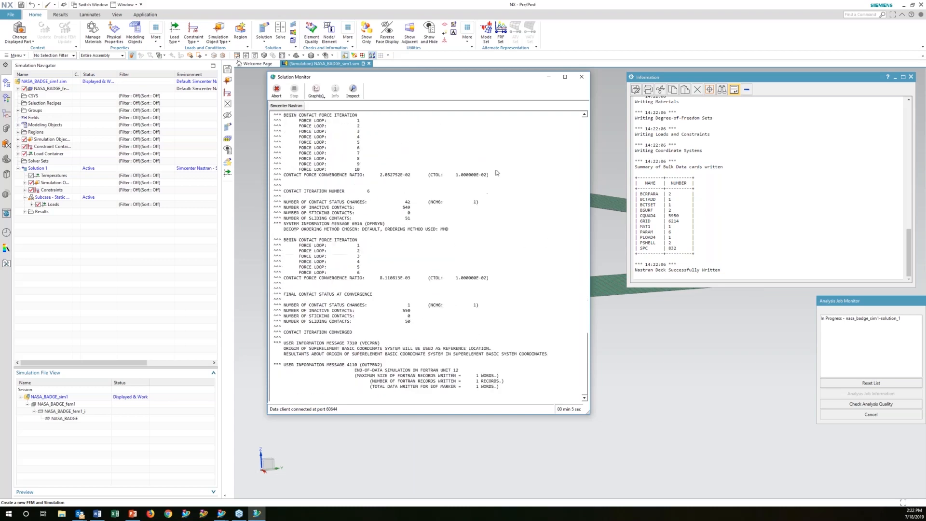
click(456, 262)
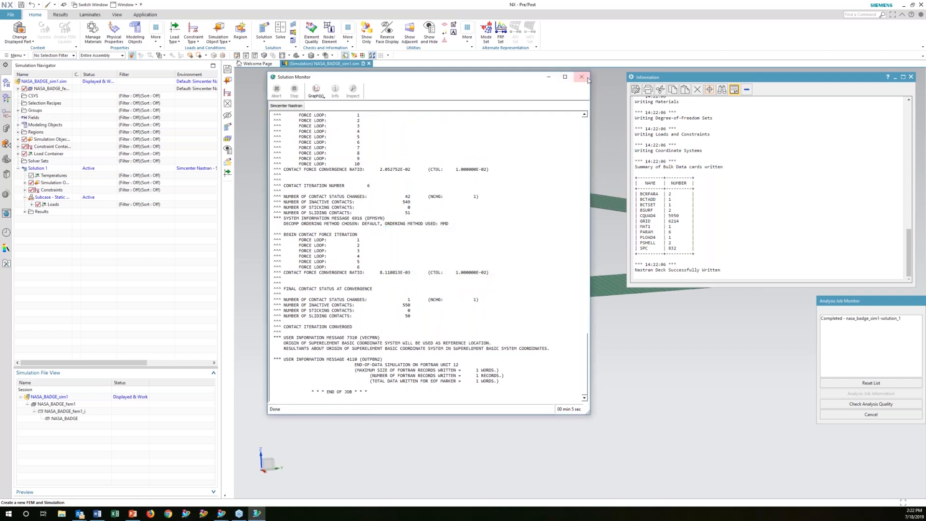
click(912, 77)
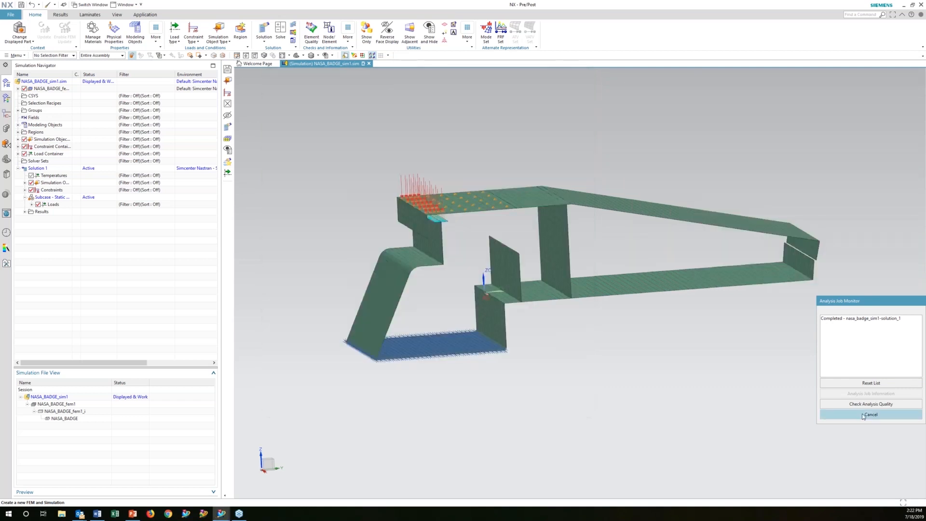
click(863, 415)
Step: Load the structural results of Solution 1 and plot the Z component of nodal displacement on the clip
click(51, 219)
double_click(52, 220)
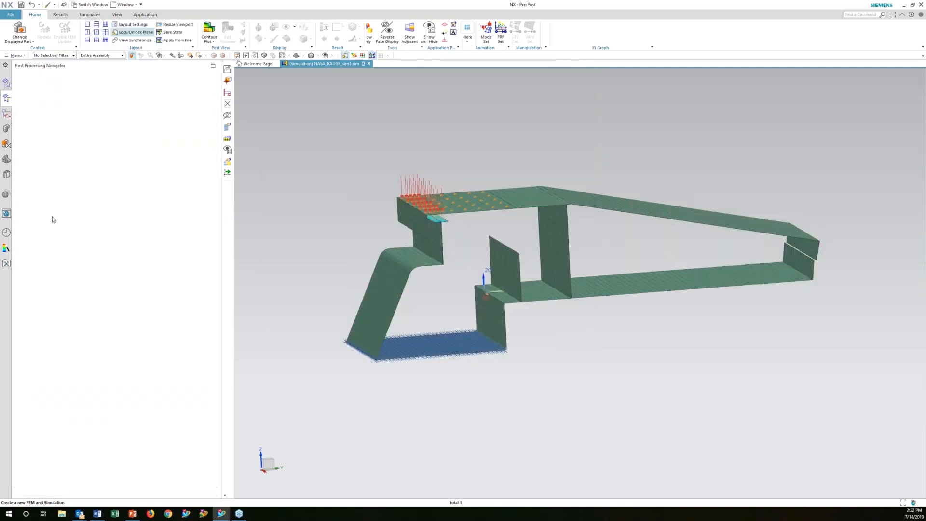
double_click(46, 125)
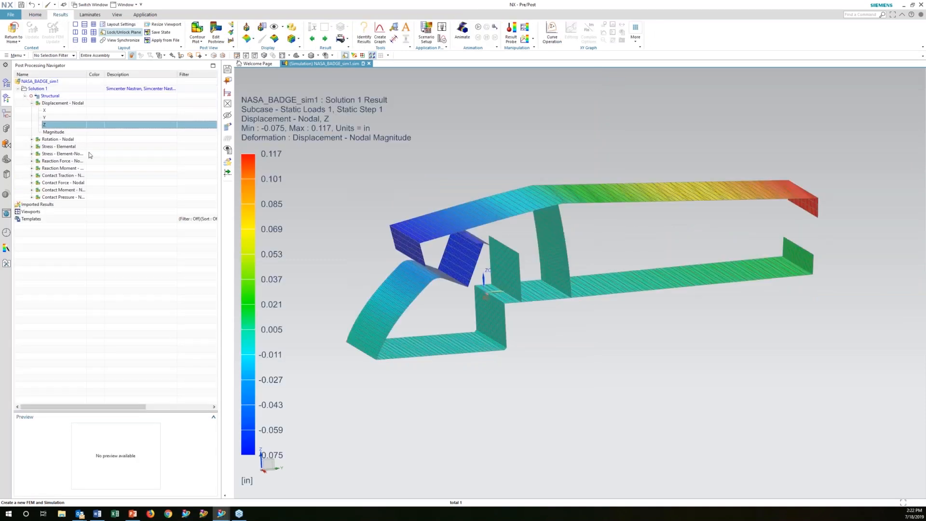
mouse_move(523, 326)
middle_down()
mouse_move(523, 298)
mouse_move(519, 317)
middle_up()
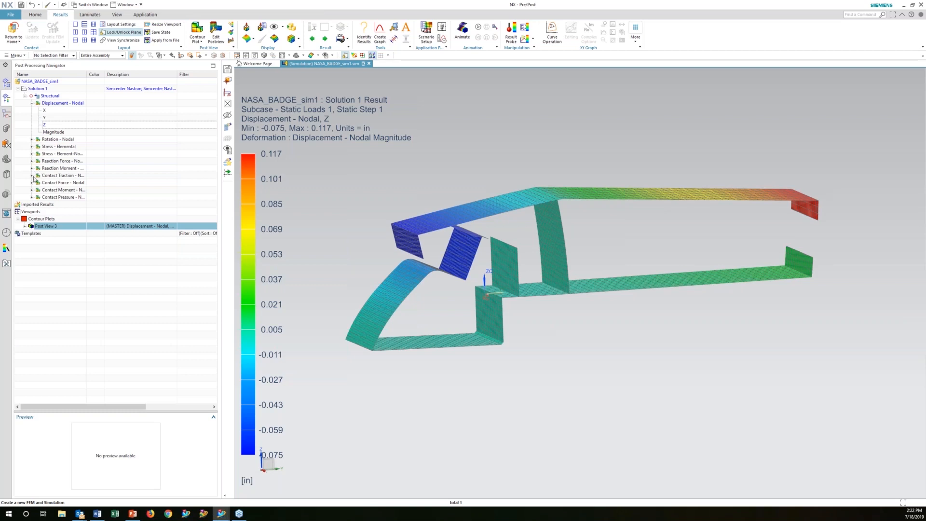
Step: Plot the nodal contact force magnitude and examine its distribution on the two contacting faces around the tab
click(32, 183)
double_click(54, 211)
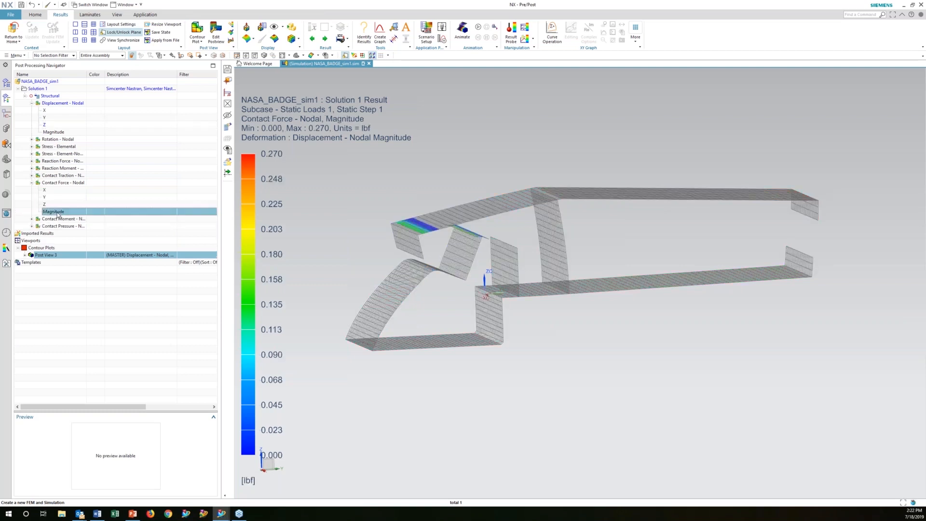
middle_drag(421, 214, 410, 190)
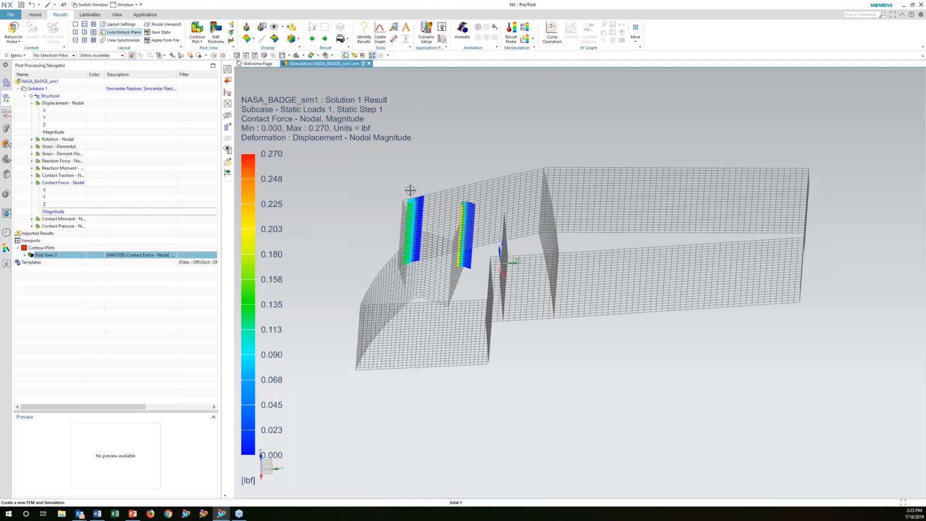
Step: Leave the results display and create Solution 2 with the solution type SOL 402 Multi-Step Nonlinear Kinematics
click(6, 84)
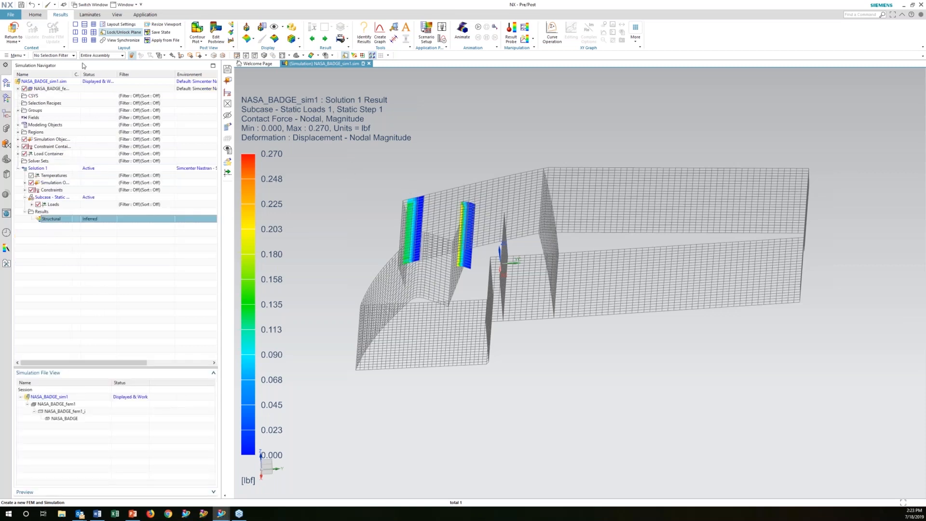
click(14, 33)
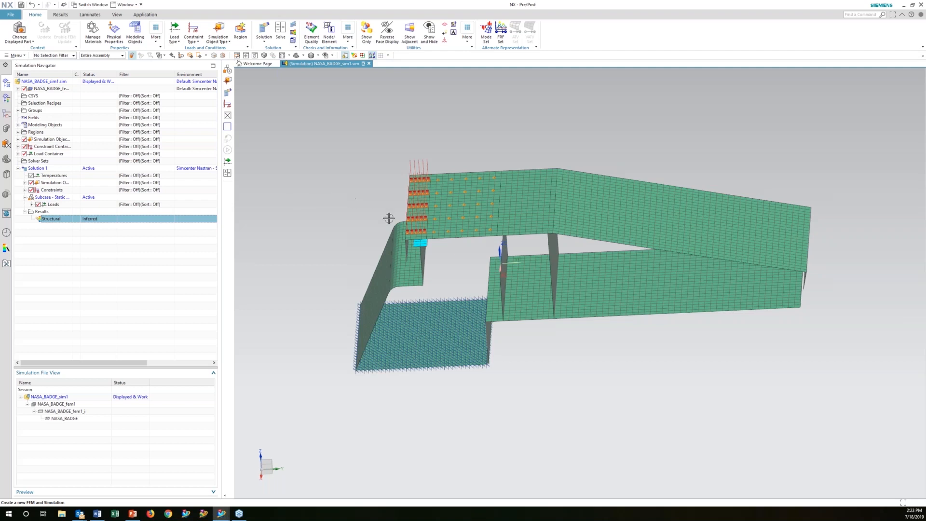
click(266, 38)
click(273, 53)
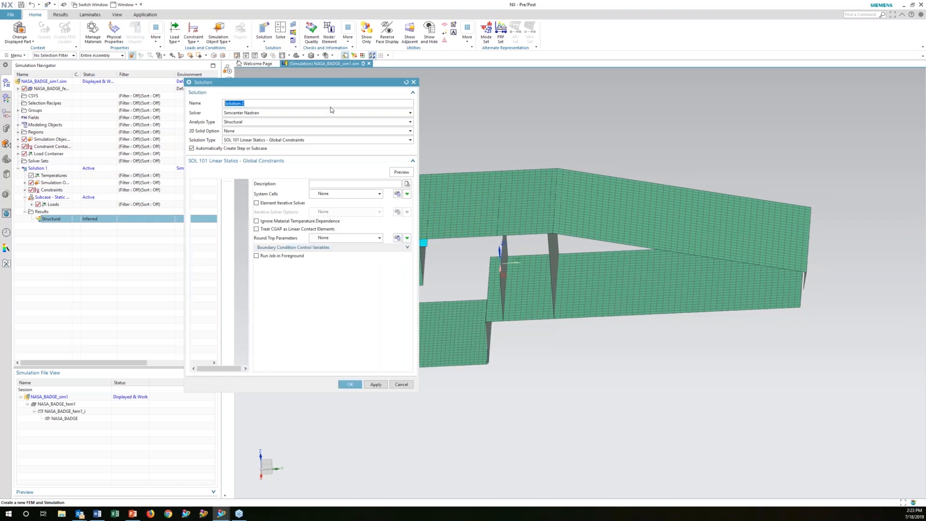
click(316, 140)
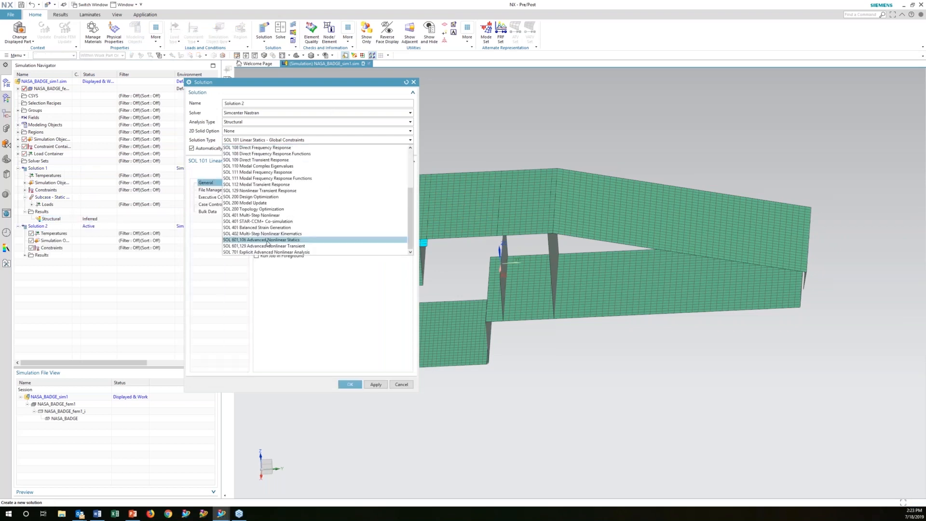
click(306, 234)
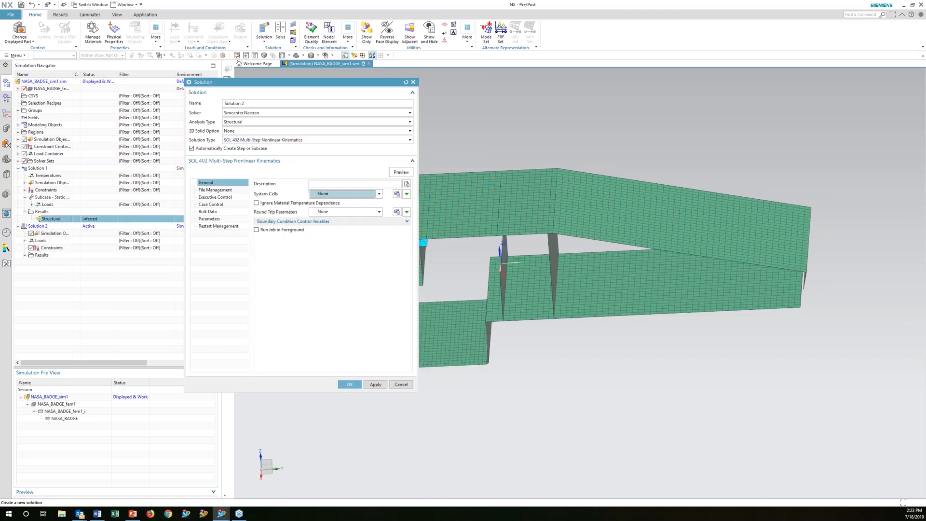
click(349, 384)
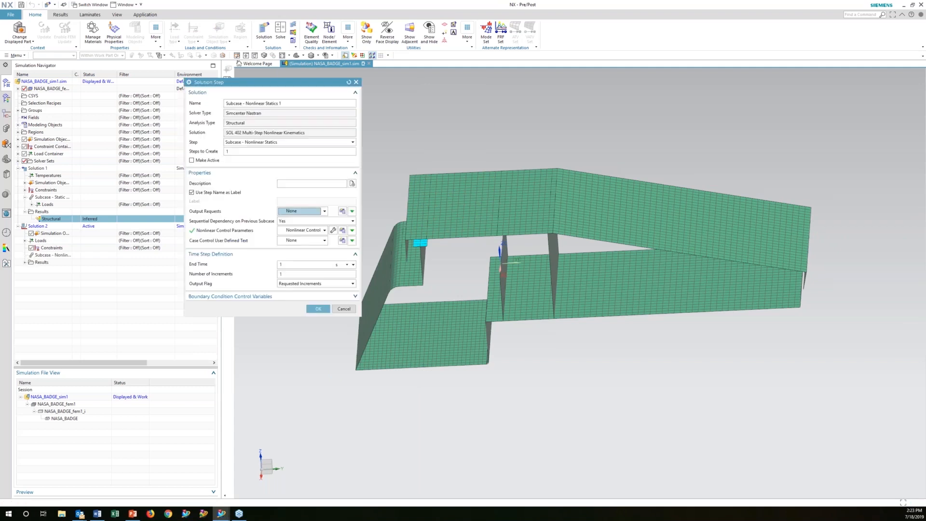
Step: Create the solution step as Subcase - Nonlinear Statics with 10 increments
click(351, 143)
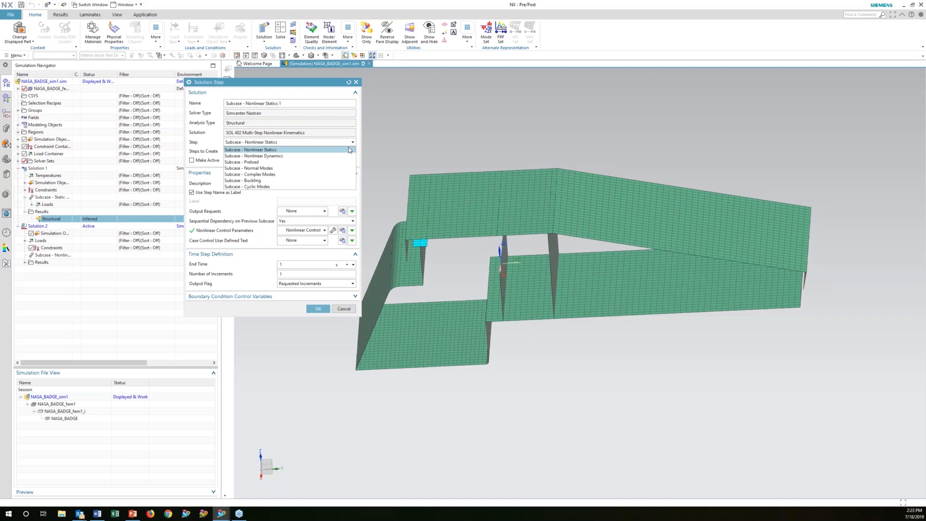
click(262, 151)
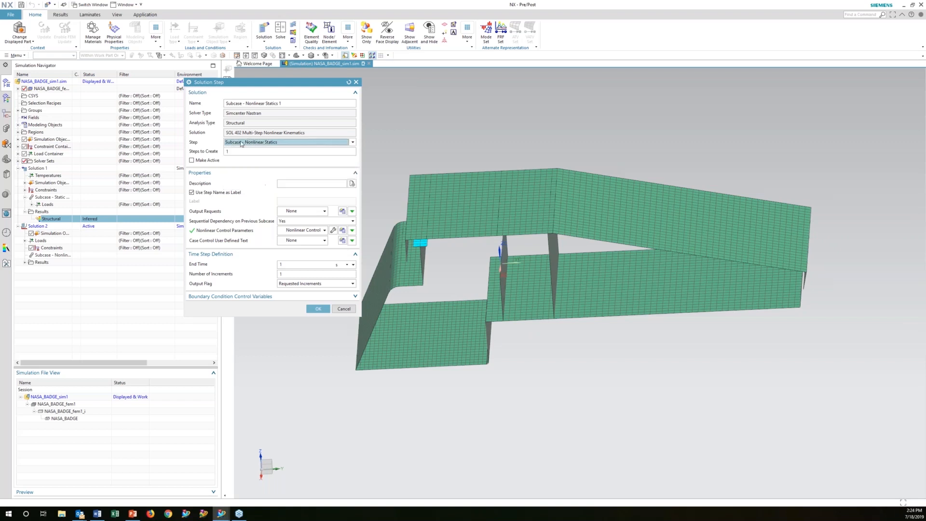
click(281, 274)
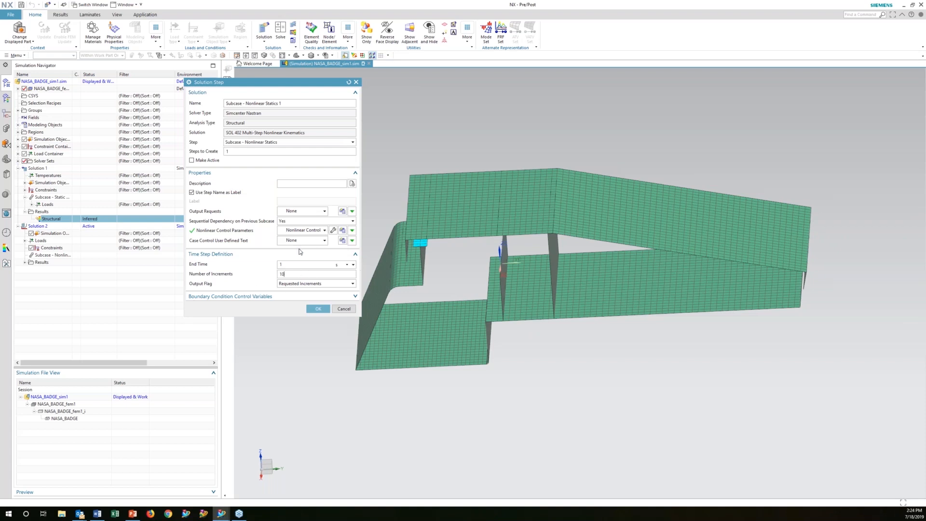
click(312, 311)
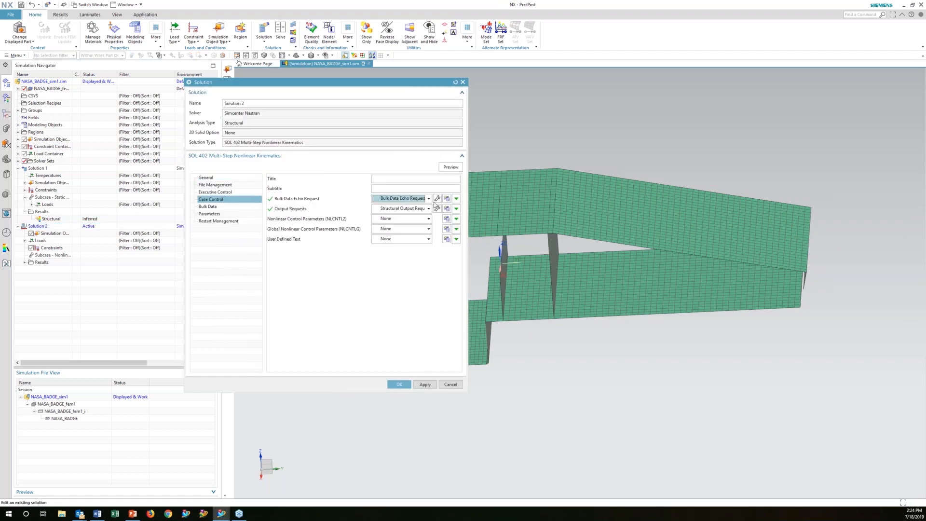
Step: Check the contact result request in Solution 2's structural output requests and accept the solution settings
click(437, 208)
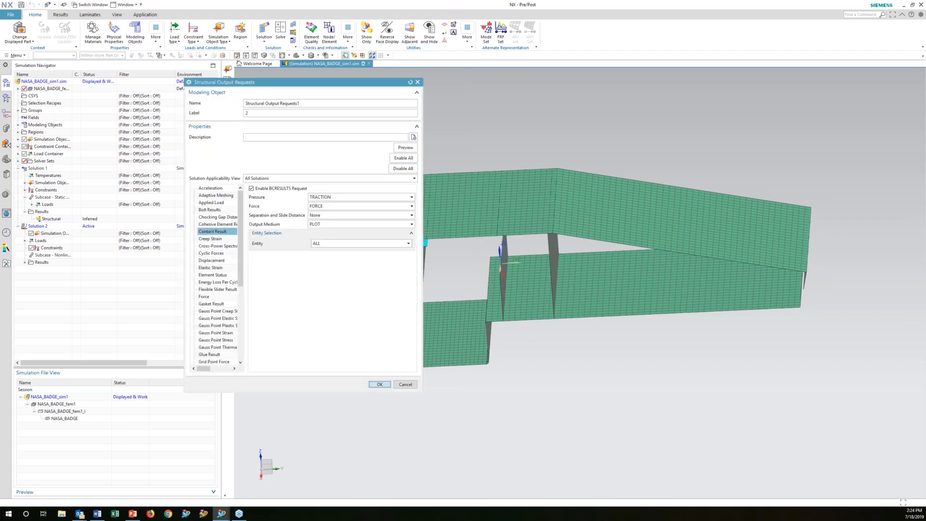
key(Return)
key(Return)
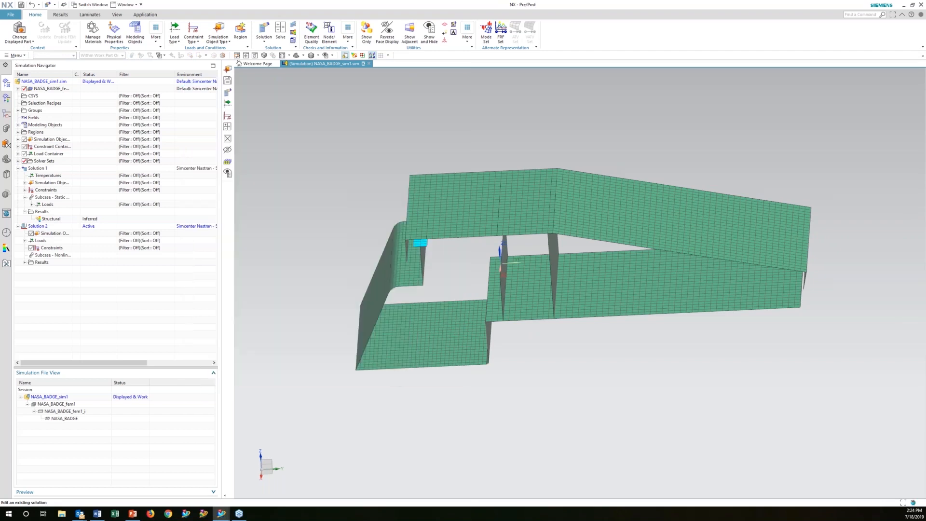
Step: Add a Loads container to the Nonlinear Statics 1 subcase and assign the UserDefined(1) constraint to Solution 2
click(57, 255)
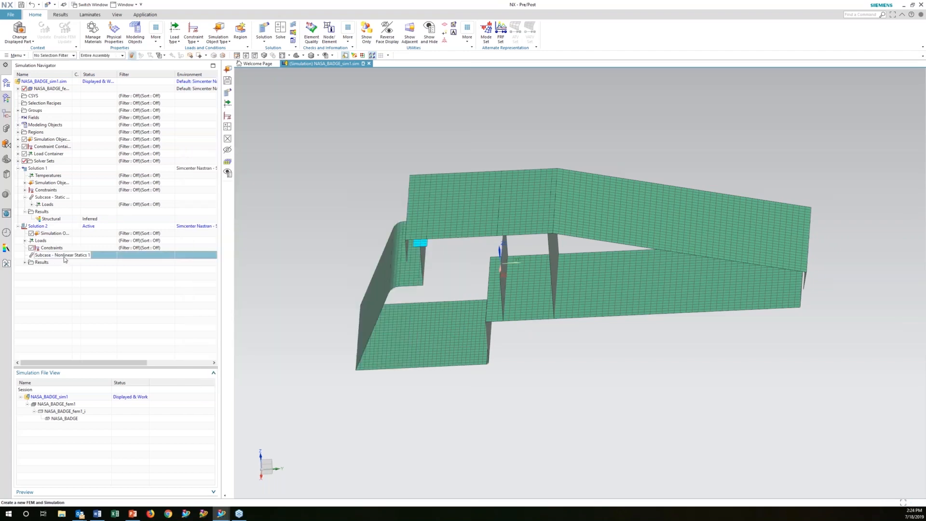
right_click(64, 257)
mouse_move(99, 312)
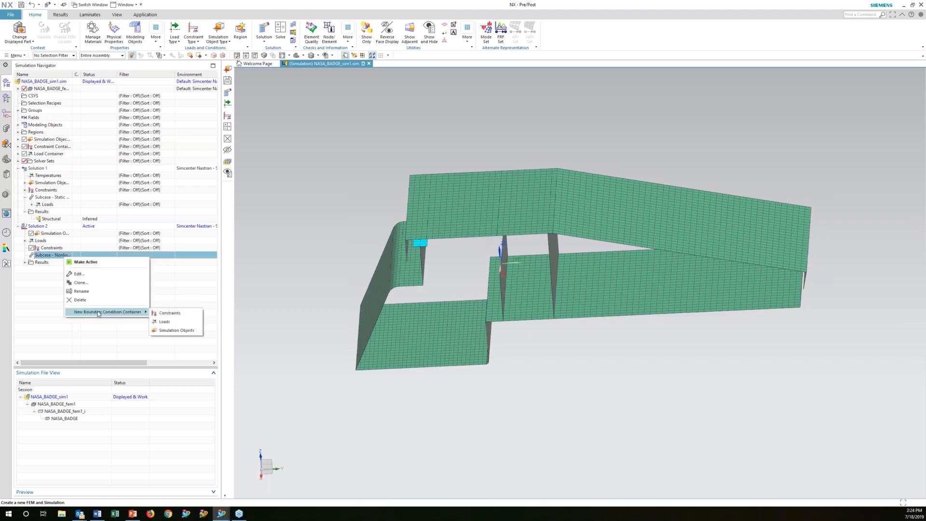
click(165, 322)
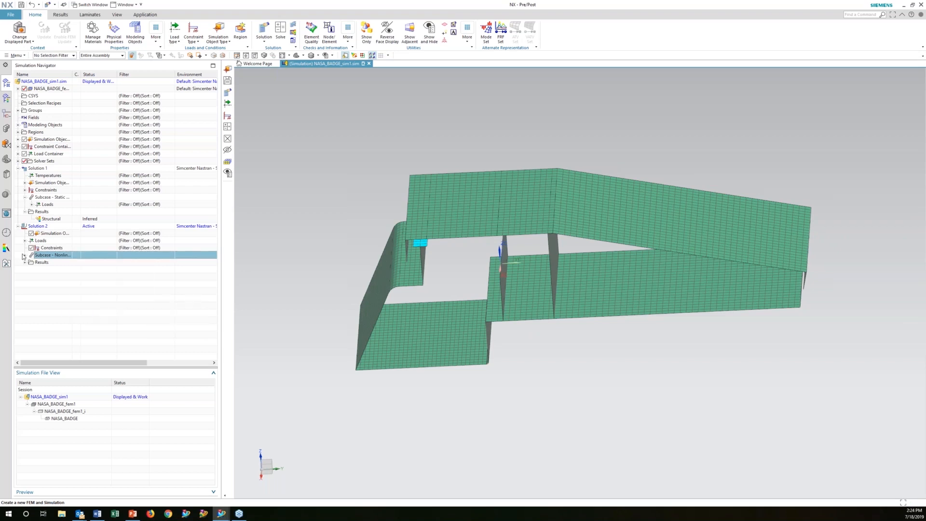
click(18, 147)
drag(50, 153, 51, 256)
Step: Rename Solution 2 as 402
right_click(43, 234)
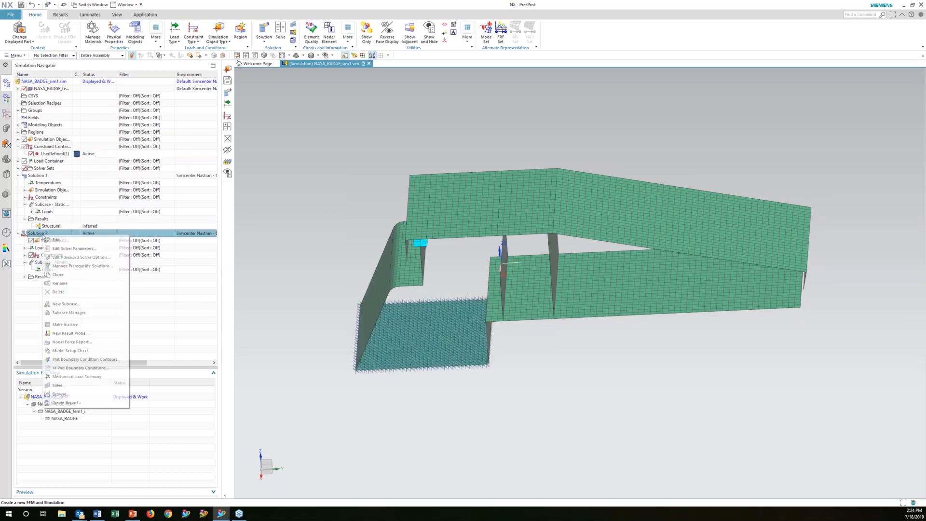
click(60, 283)
text(40)
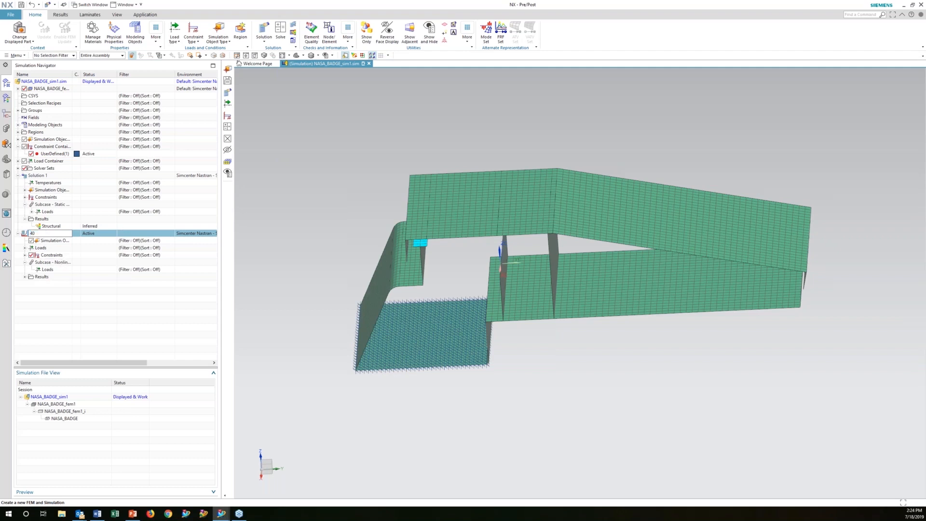
text(2)
key(Return)
Step: Remove the Initial/Stress Free Temperature set from the loads of solution 402
click(24, 247)
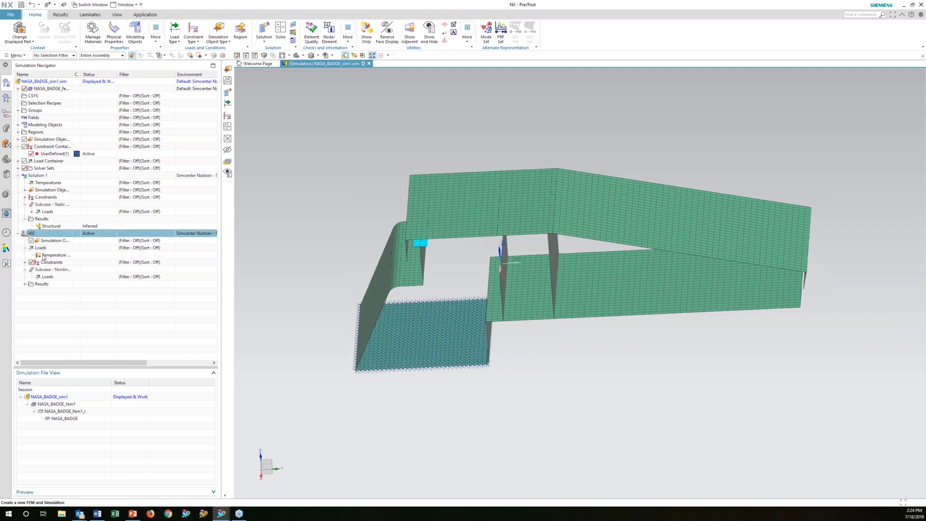
click(55, 255)
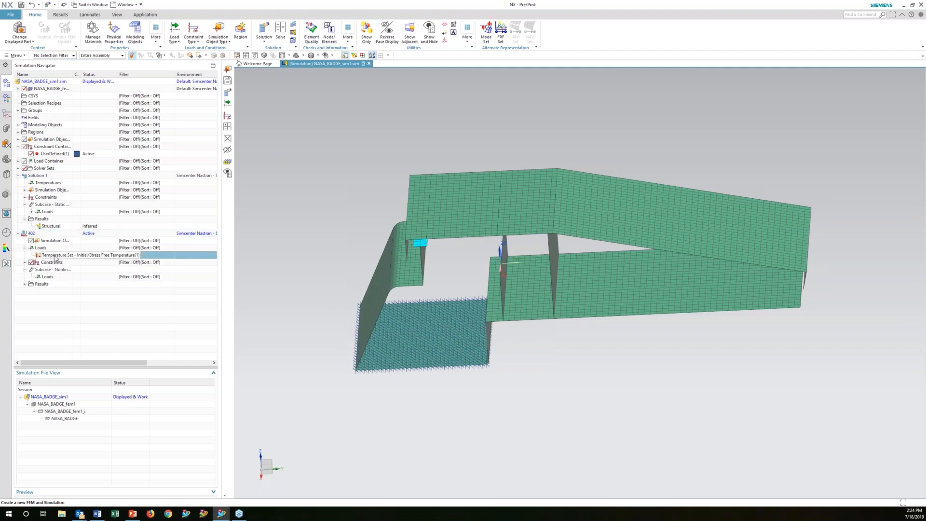
right_click(55, 258)
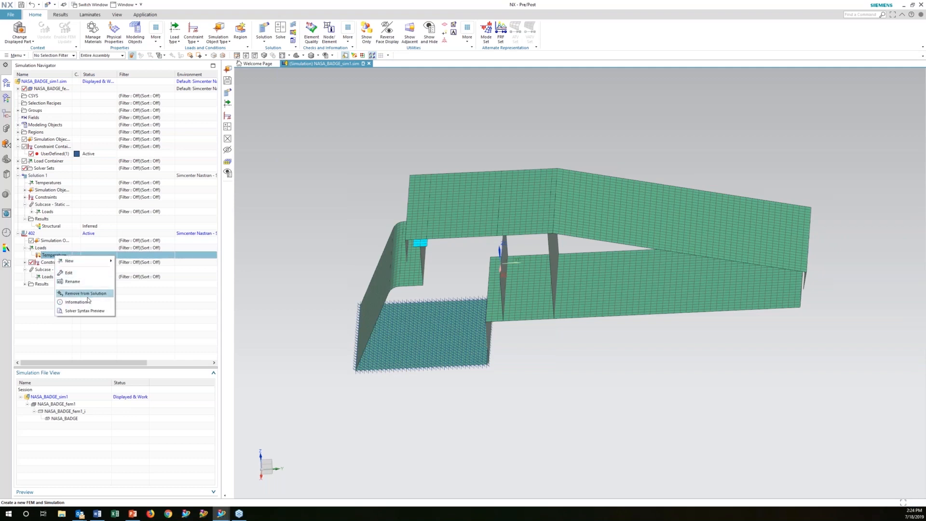
click(90, 294)
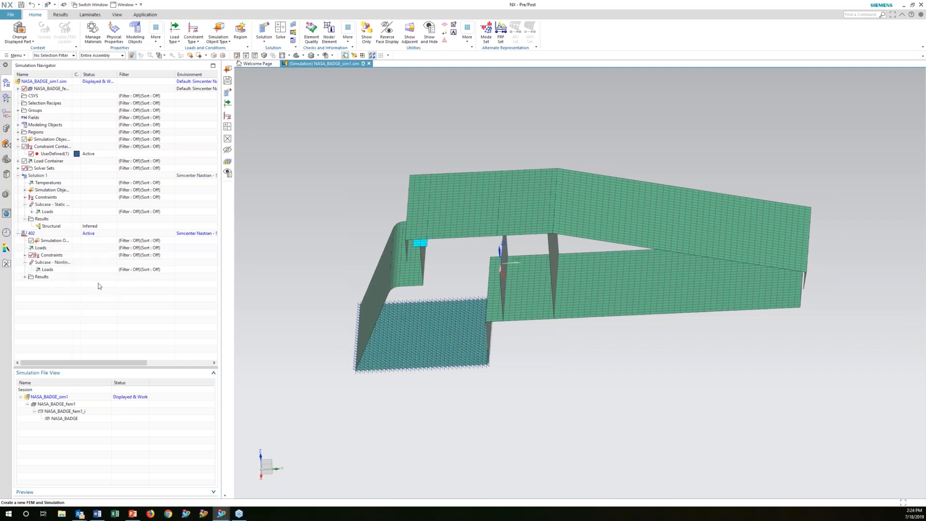
Step: Assign the Pressure(1) load to the Loads of the nonlinear statics subcase in solution 402
click(25, 255)
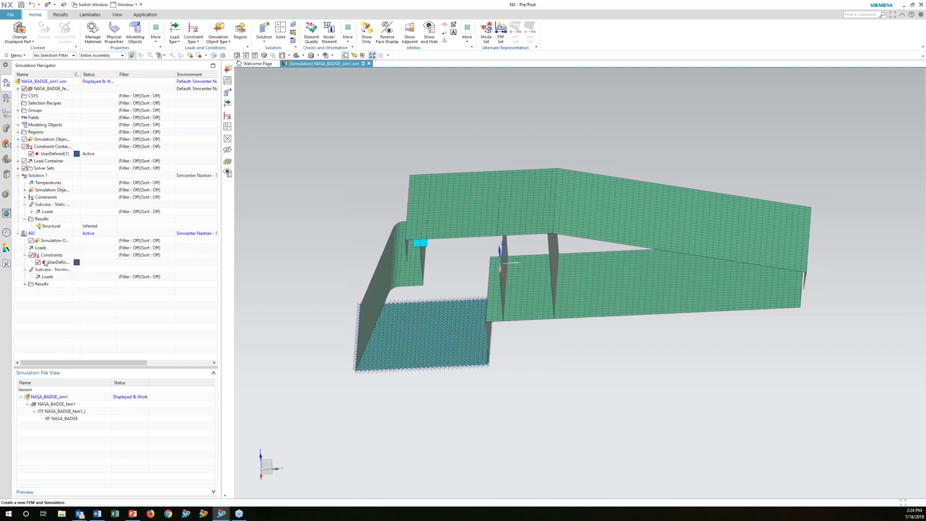
click(18, 161)
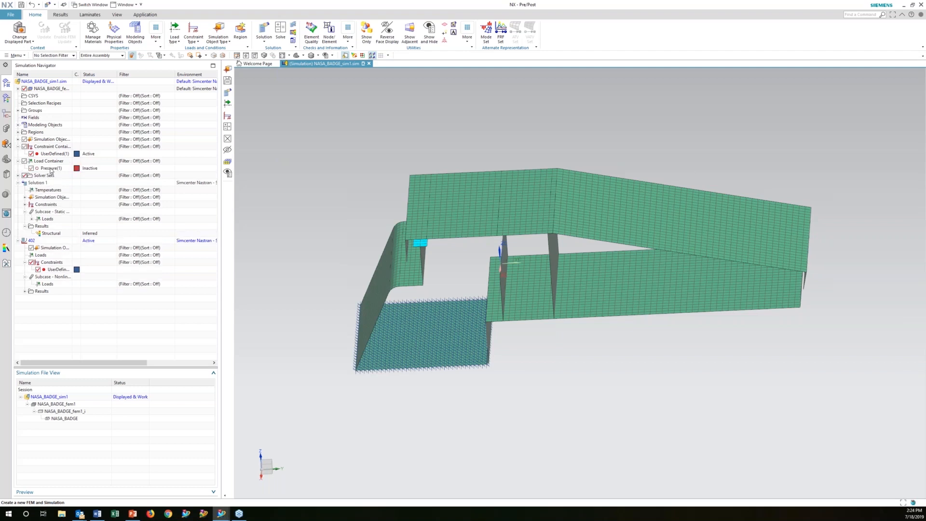
click(50, 168)
drag(51, 169, 47, 284)
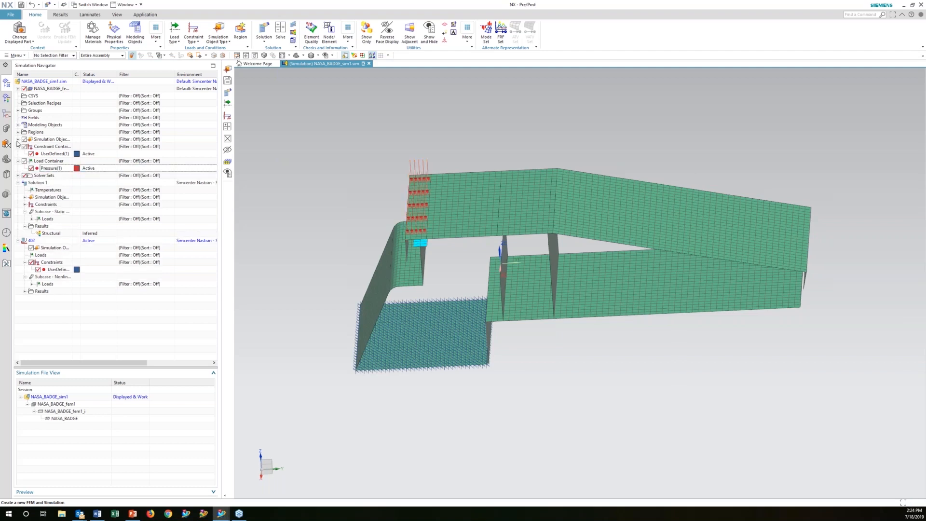
Step: Clone the Face Contact(1) simulation object, name the copy 402, and open it for editing
click(18, 140)
click(56, 147)
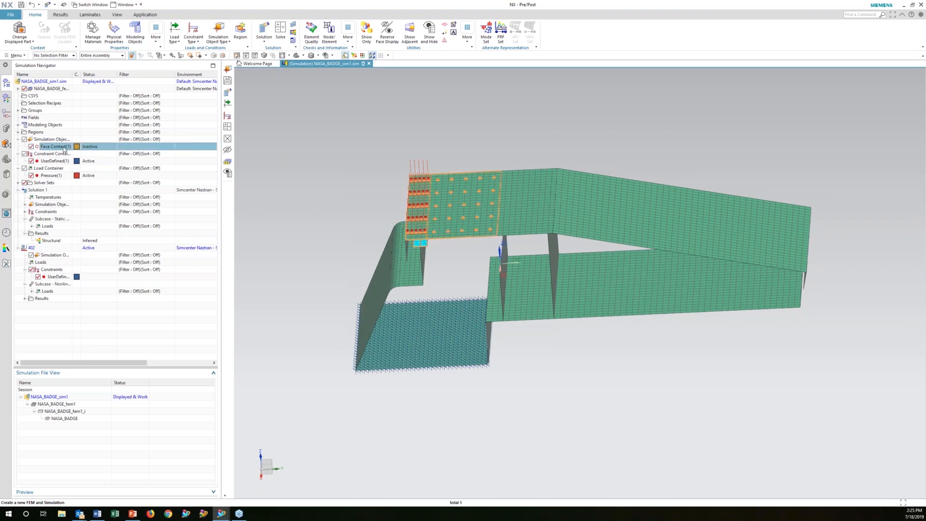
right_click(64, 149)
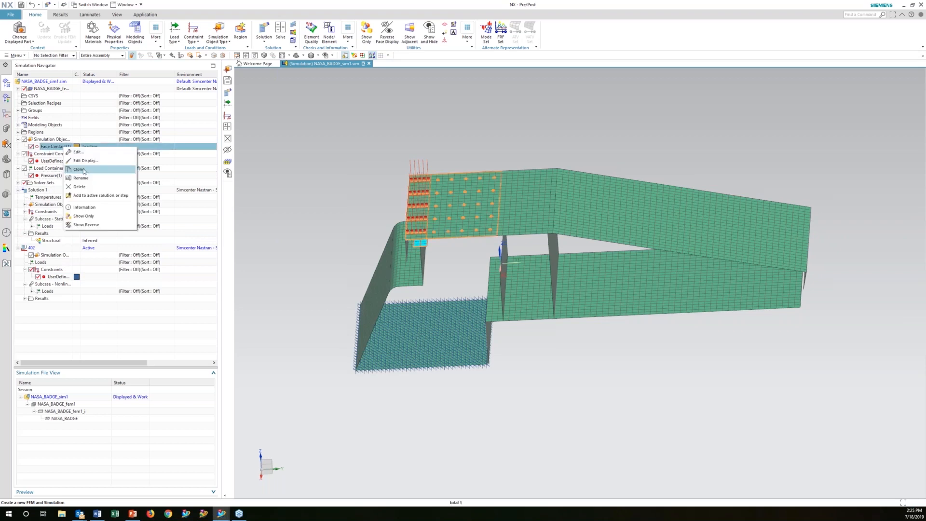
click(78, 170)
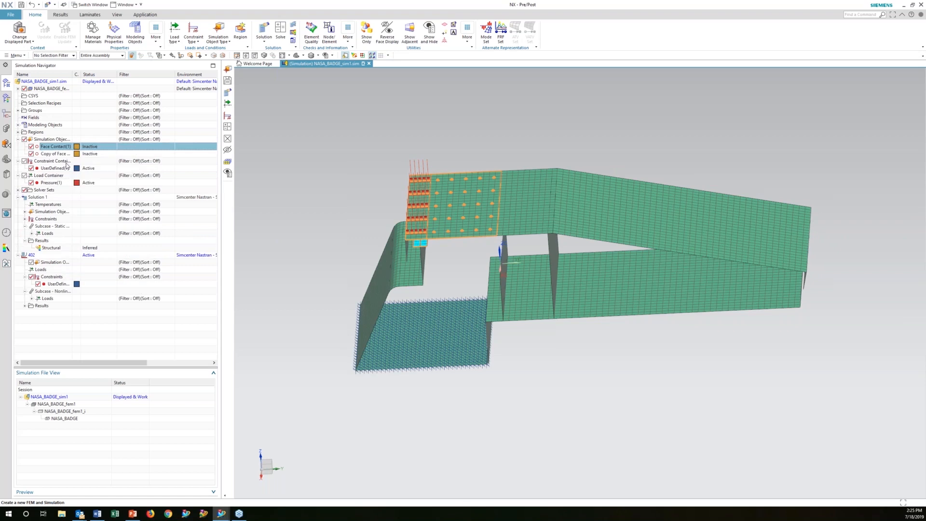
text(402)
key(Return)
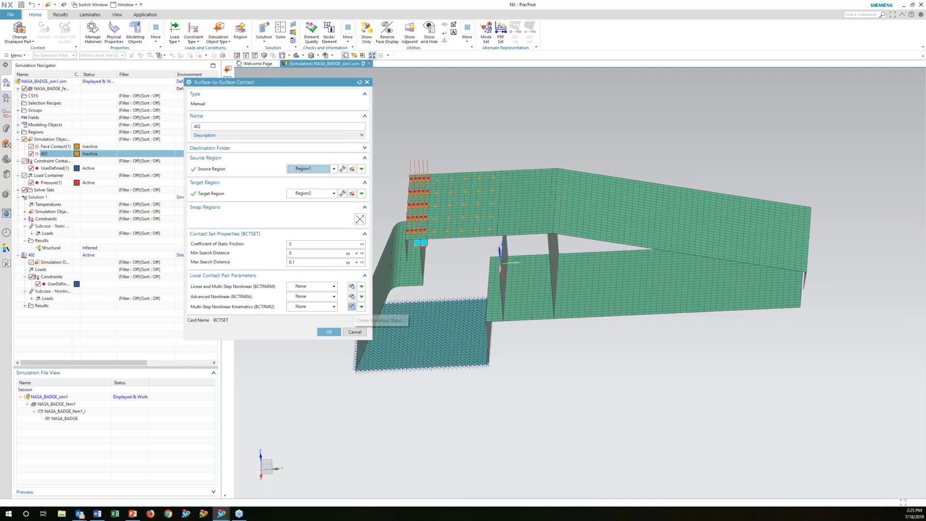
Step: Create Multi-Step Nonlinear Kinematics contact parameters named 402 for the 402 contact, with a default contact region offset distance of .048 in
click(352, 307)
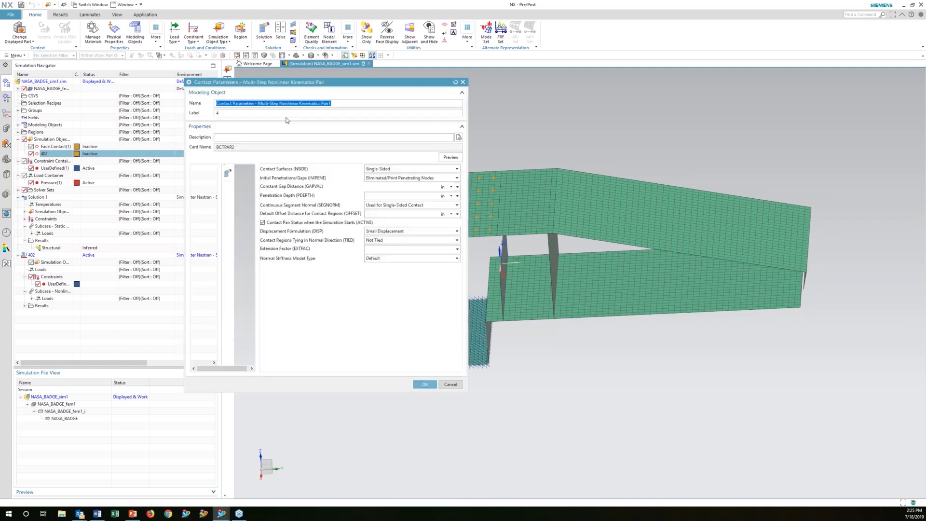
text(402)
click(386, 212)
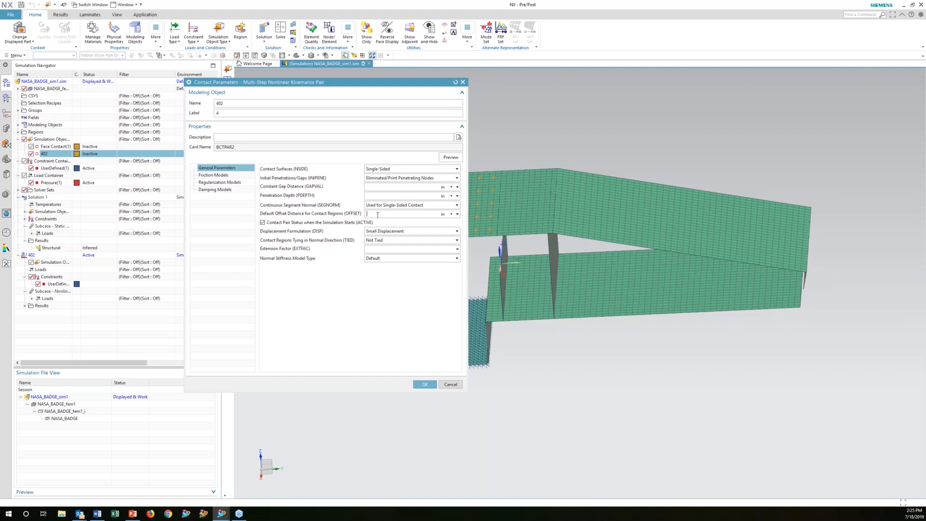
text(.048)
drag(332, 86, 248, 90)
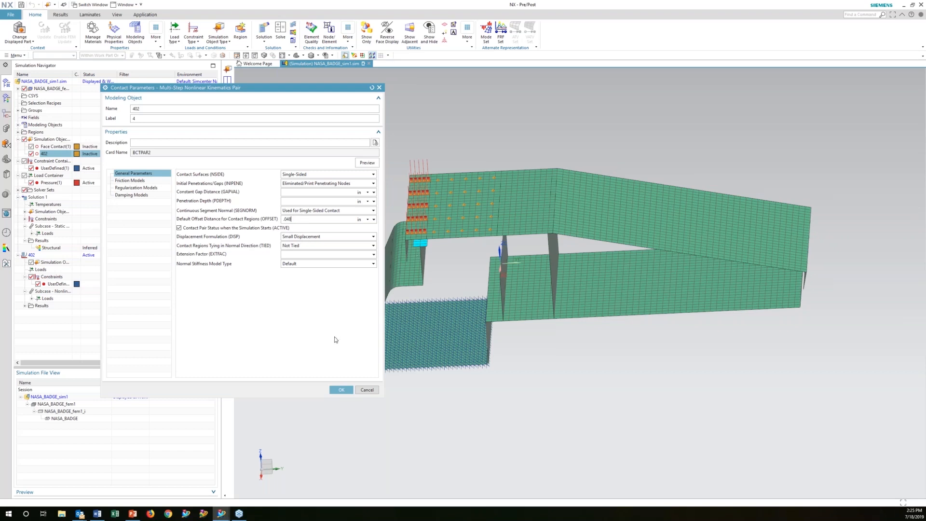
click(337, 390)
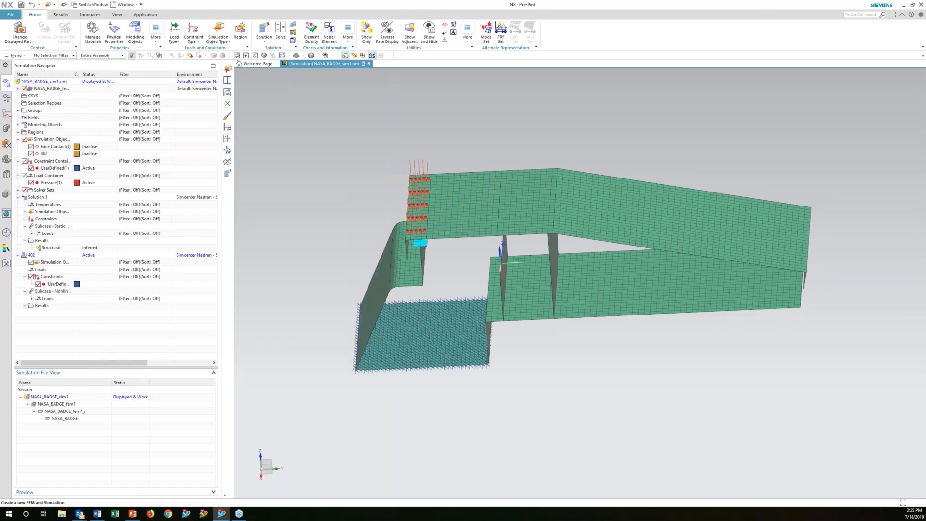
Step: Add the 402 contact to the simulation objects of solution 402 and solve the solution
drag(44, 153, 55, 263)
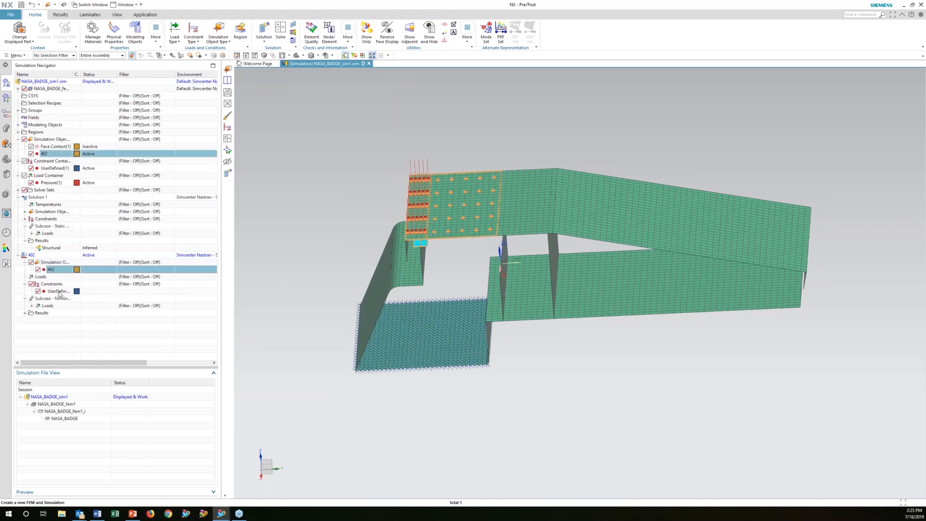
click(32, 305)
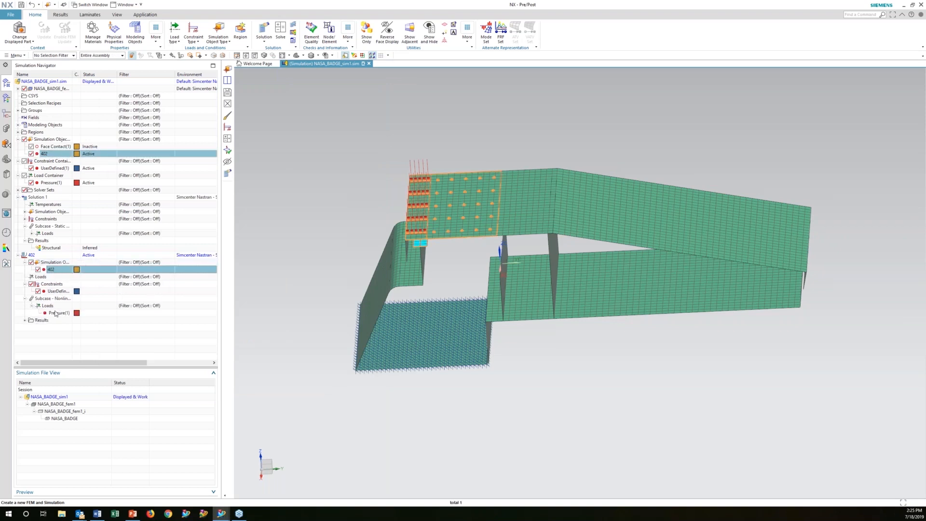
click(31, 255)
double_click(71, 407)
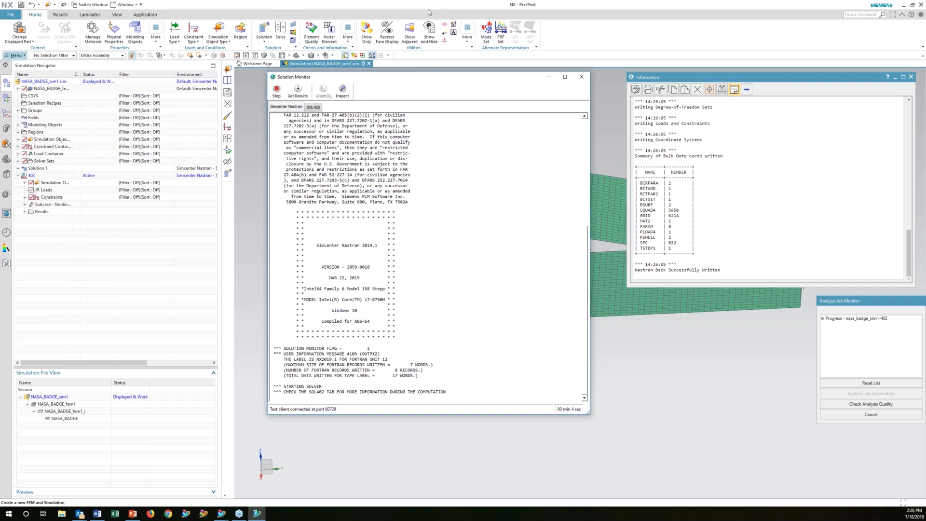
Step: Monitor the solve with the convergence criteria and cumulative iteration graphs, decline the message review, and dismiss the graphs
click(323, 91)
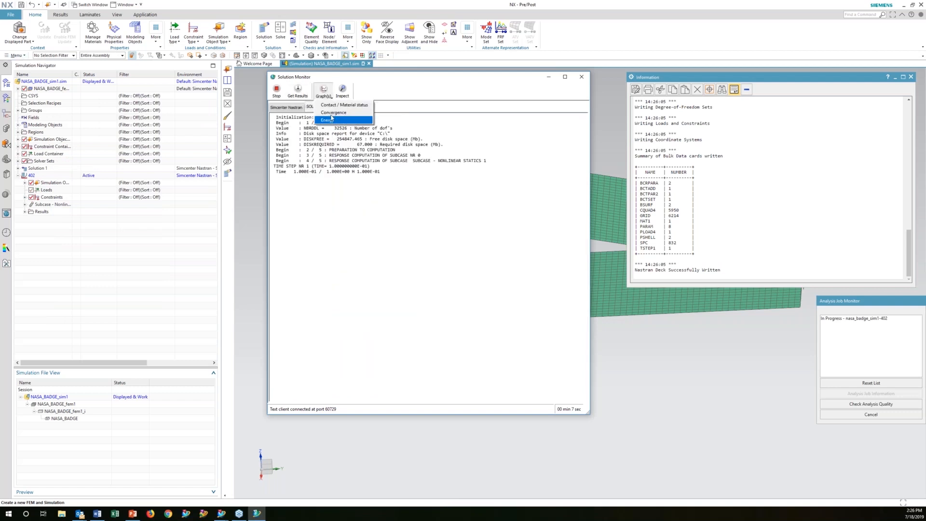
click(332, 113)
click(600, 142)
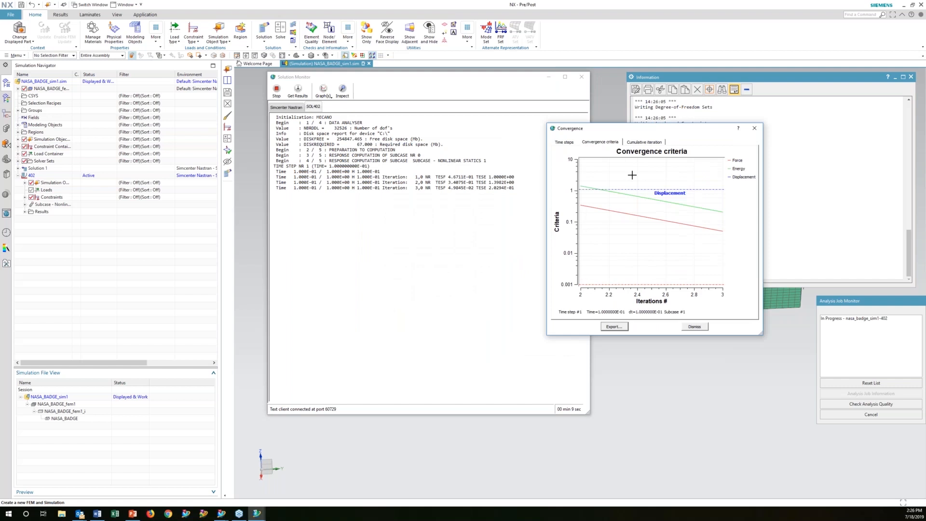
click(644, 142)
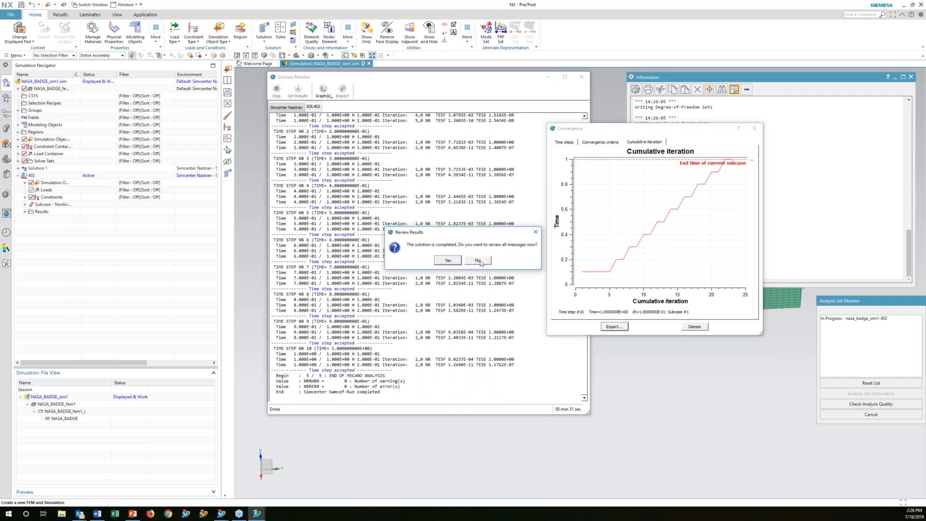
click(479, 261)
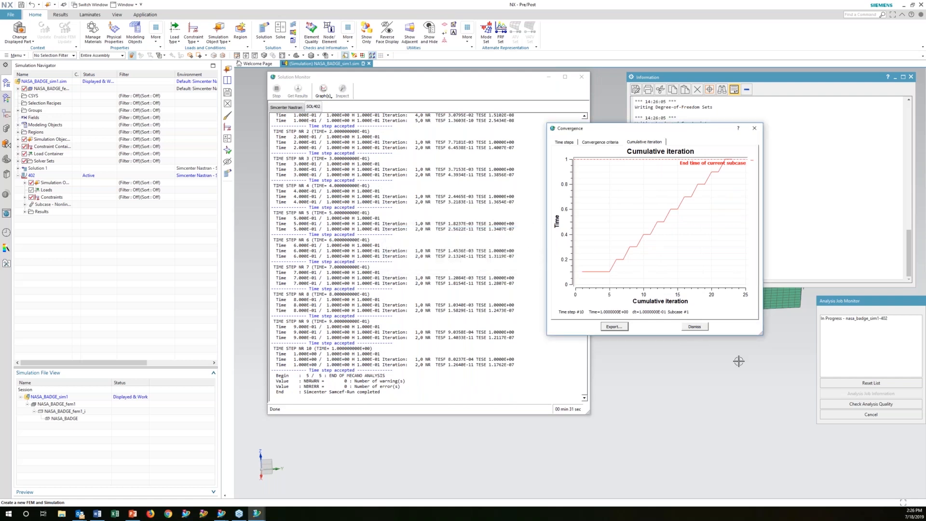
click(704, 328)
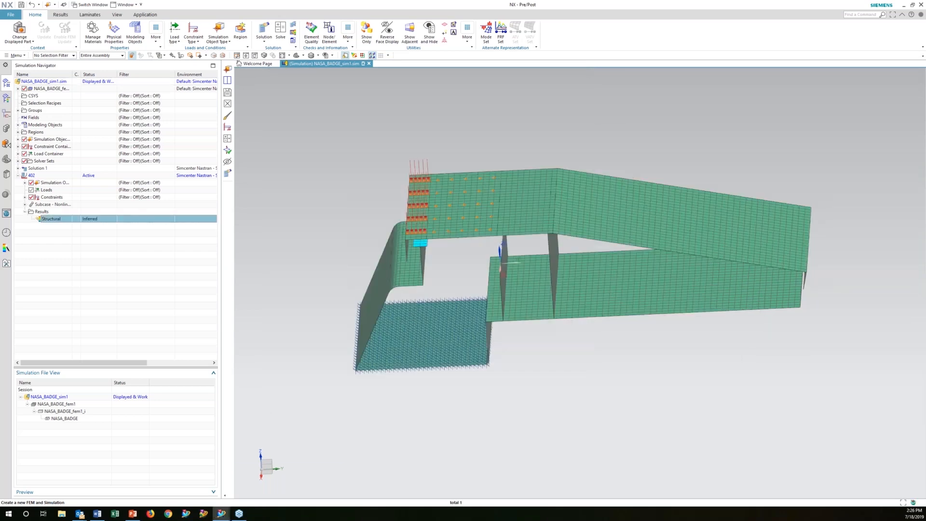
Step: Open the structural results of solution 402 and plot the nodal Z displacement for Increment 10, 1s
double_click(68, 217)
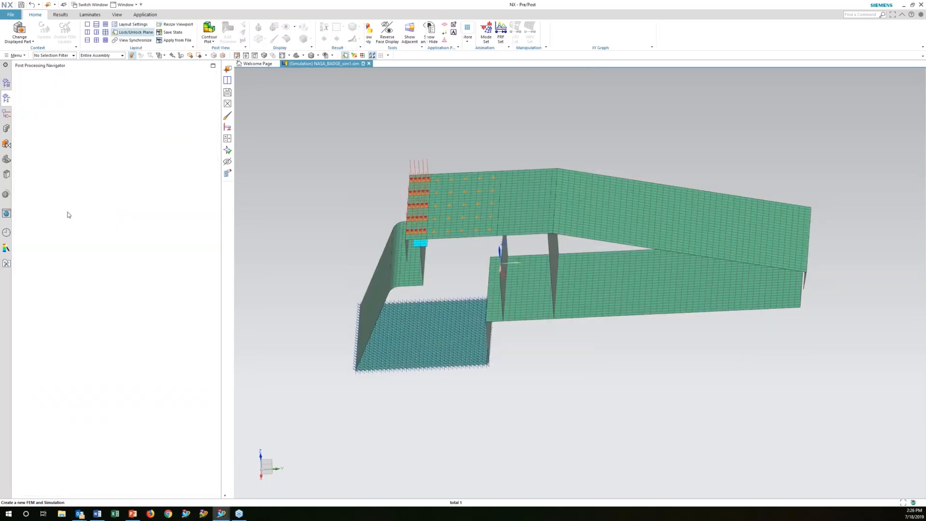
click(38, 335)
click(55, 357)
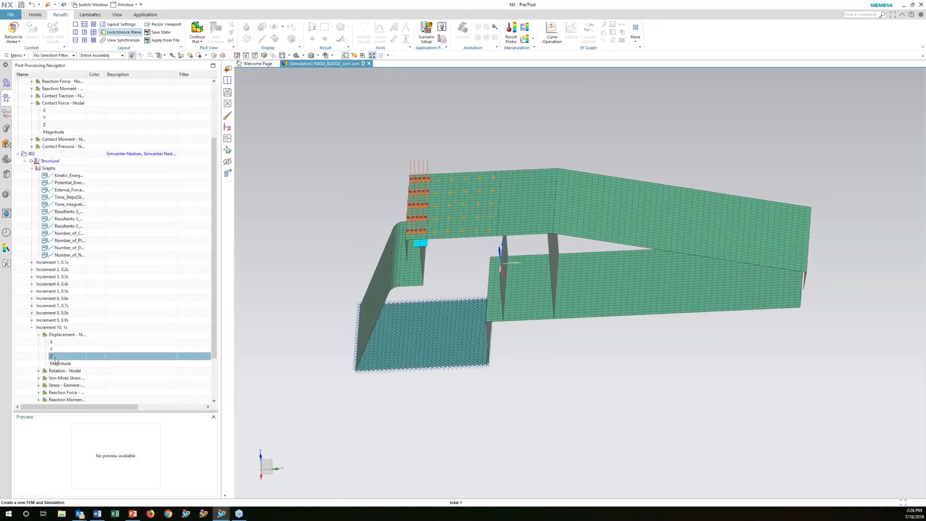
double_click(54, 356)
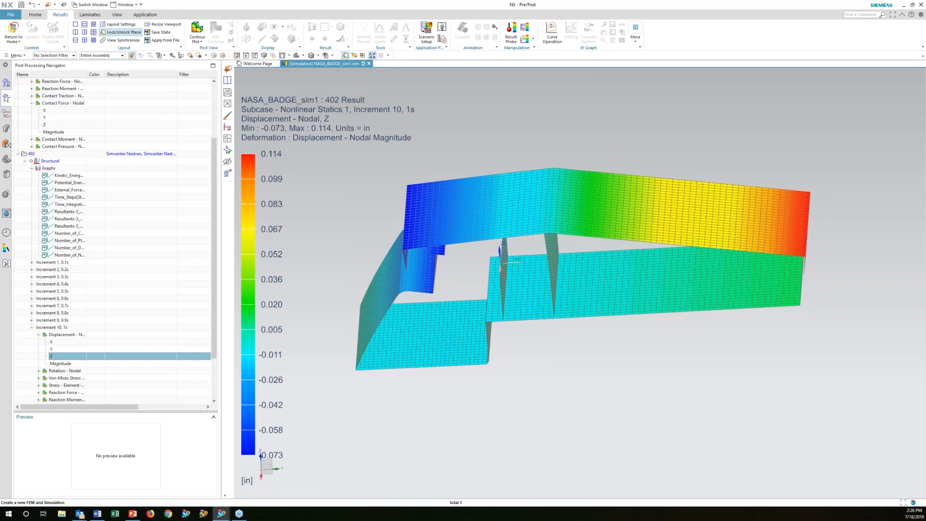
Step: Animate the Z displacement over the iterations from Increment 1 to Increment 10, and end the animation
click(462, 30)
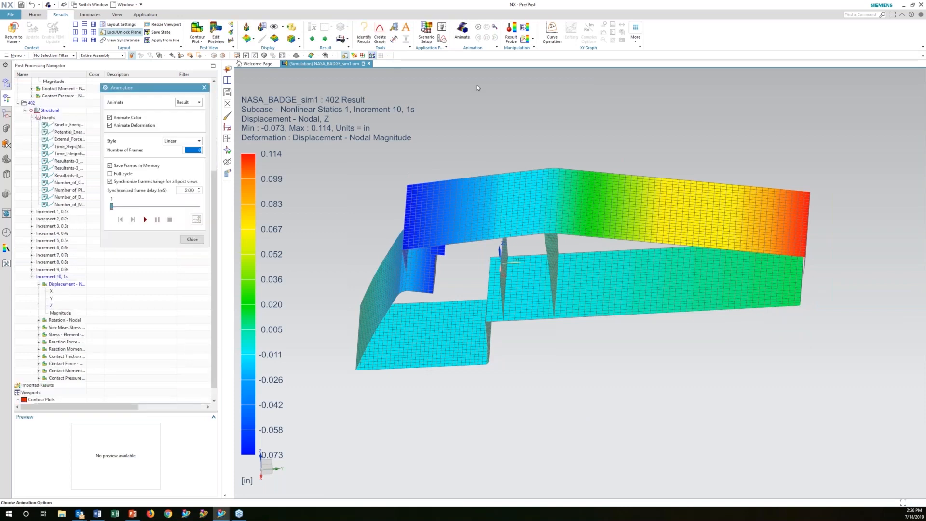
click(374, 95)
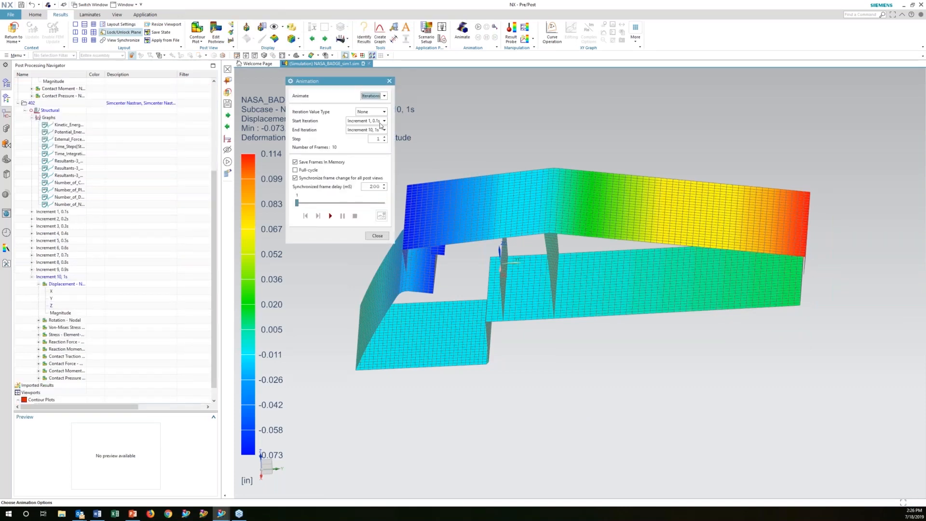
click(331, 216)
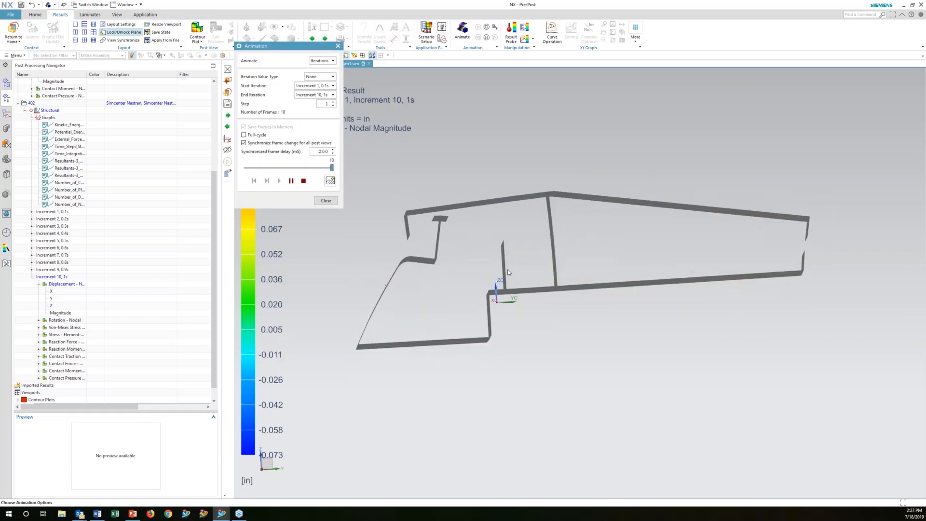
click(326, 200)
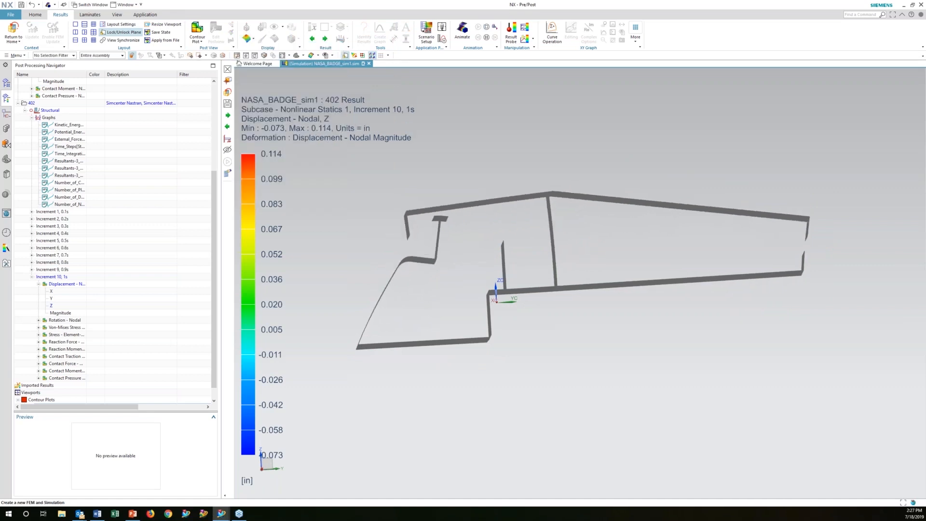
Step: Plot the nodal contact force magnitude for Increment 10 and examine the contact area on the clip
middle_drag(459, 209, 463, 215)
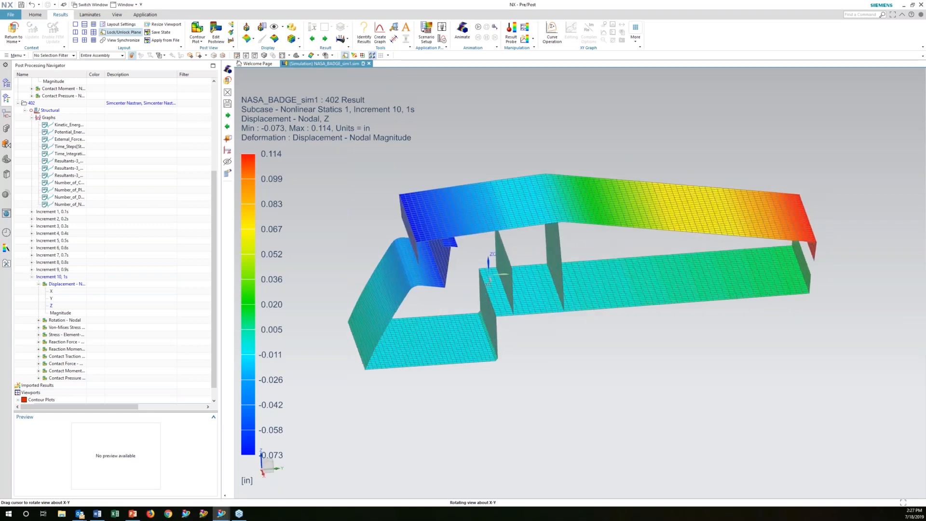
click(39, 364)
click(61, 393)
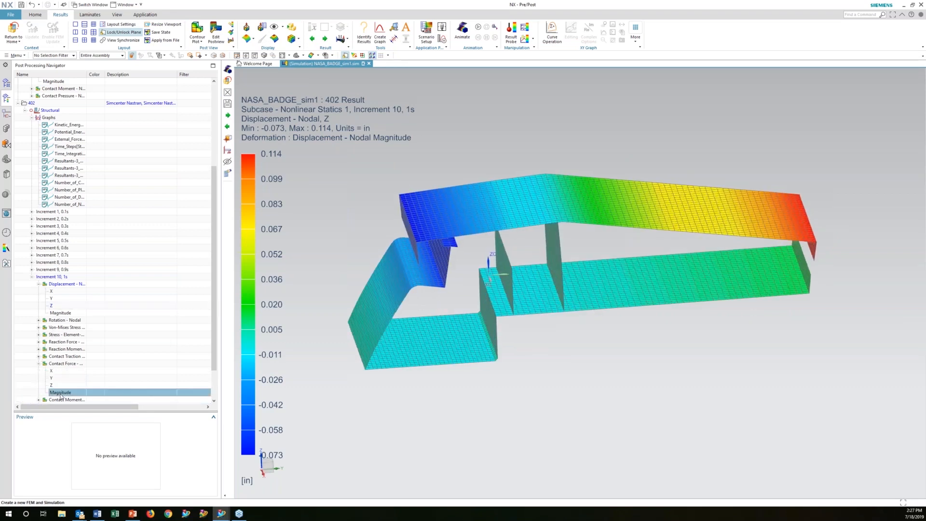
double_click(61, 393)
mouse_move(444, 222)
middle_down()
mouse_move(452, 187)
mouse_move(453, 237)
middle_up()
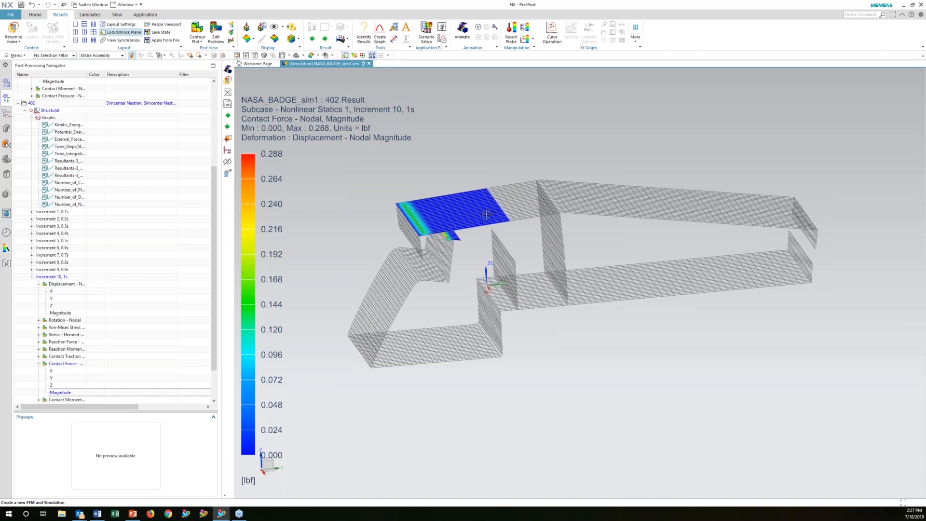
Step: Leave the results display and clone solution 402 in the simulation
click(15, 32)
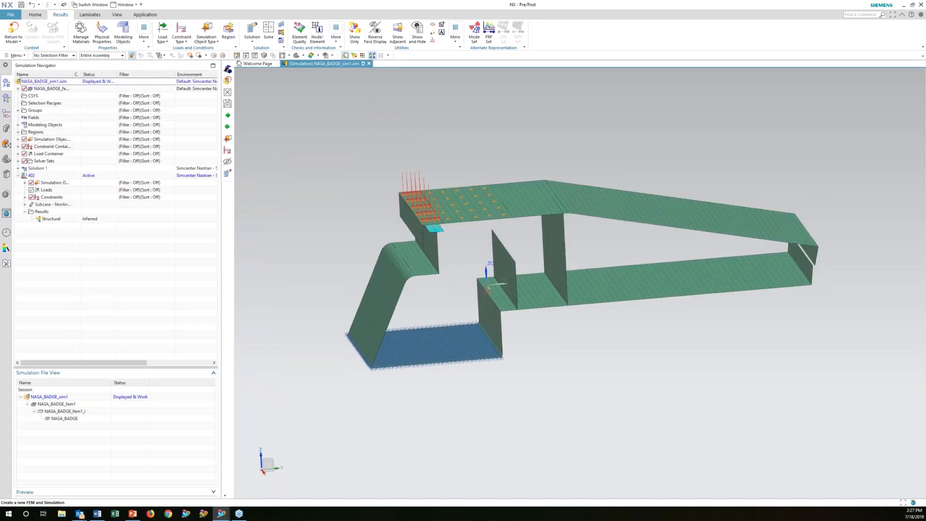
right_click(30, 175)
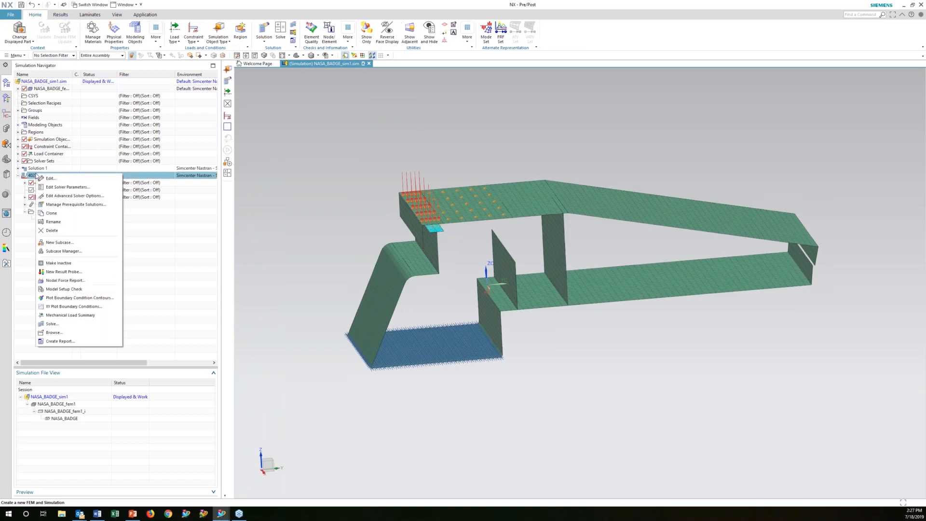
click(47, 228)
click(47, 227)
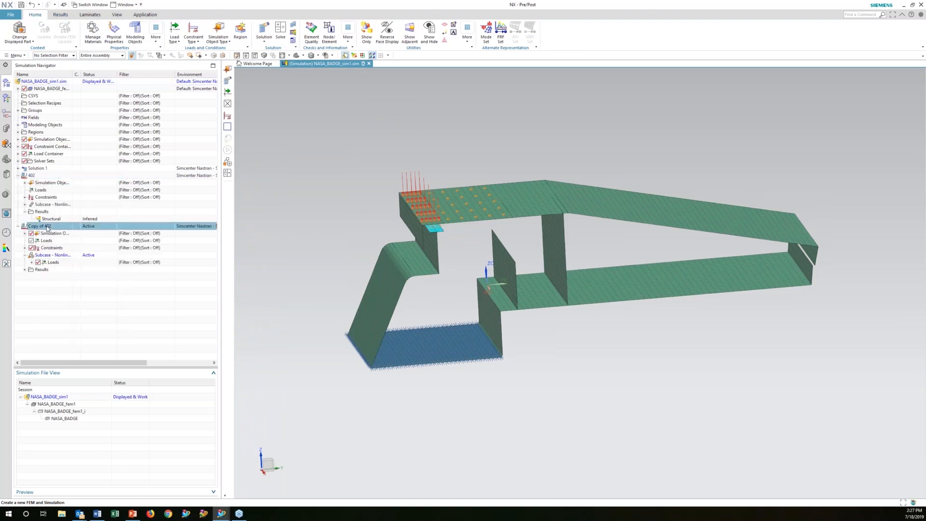
Step: Rename the cloned solution as LRG 402
right_click(47, 227)
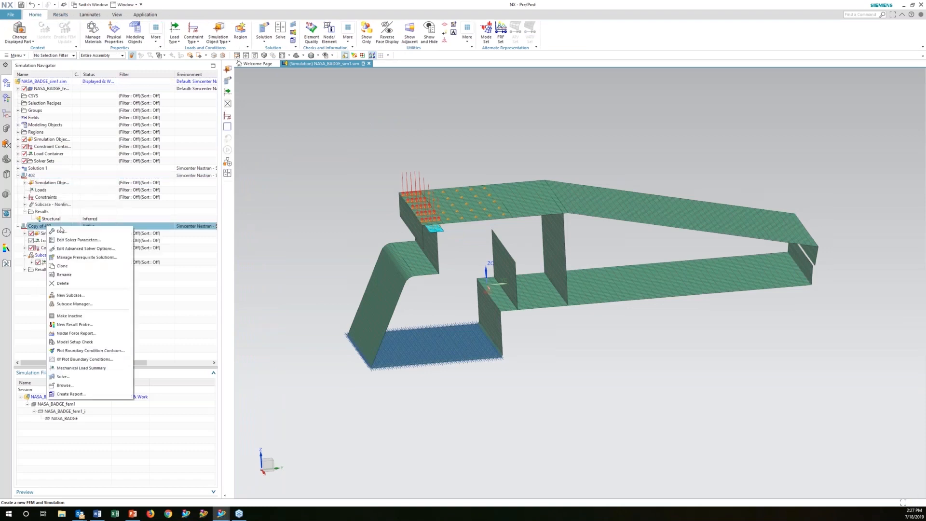
click(61, 231)
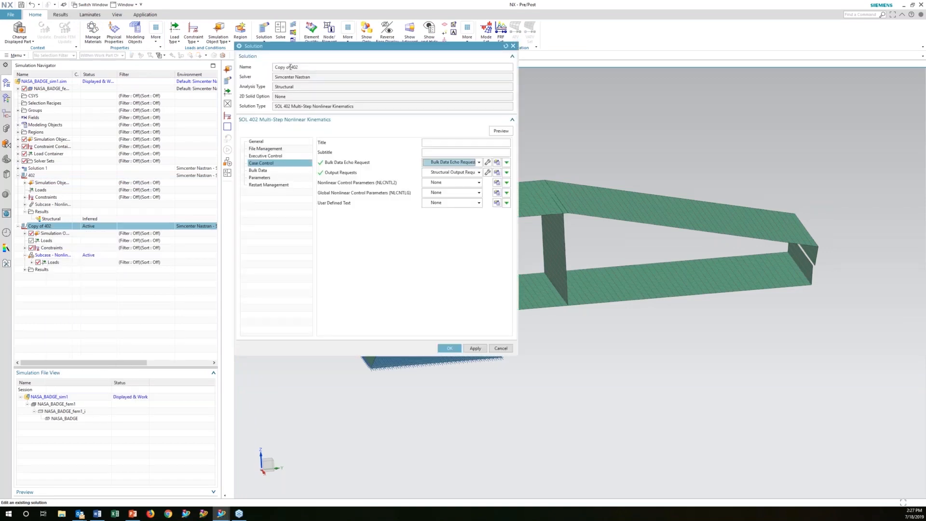
drag(291, 67, 274, 67)
text(LRG)
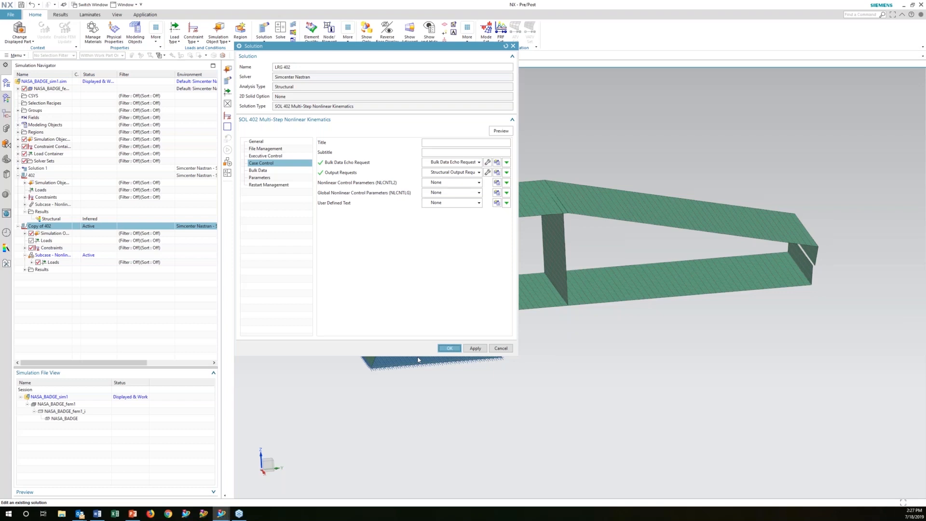
key(Return)
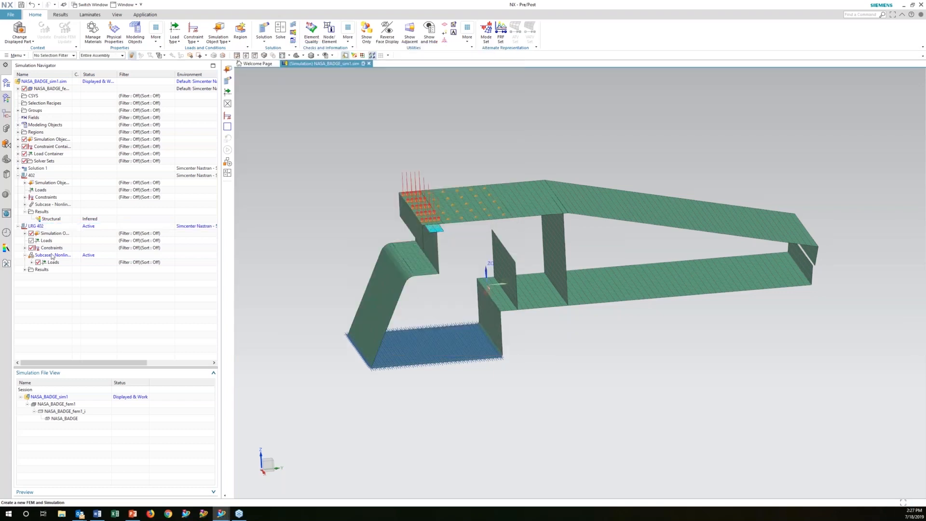
Step: Replace the nonlinear statics subcase of LRG 402 with a Nonlinear Dynamics subcase using 100 increments
right_click(49, 255)
click(67, 296)
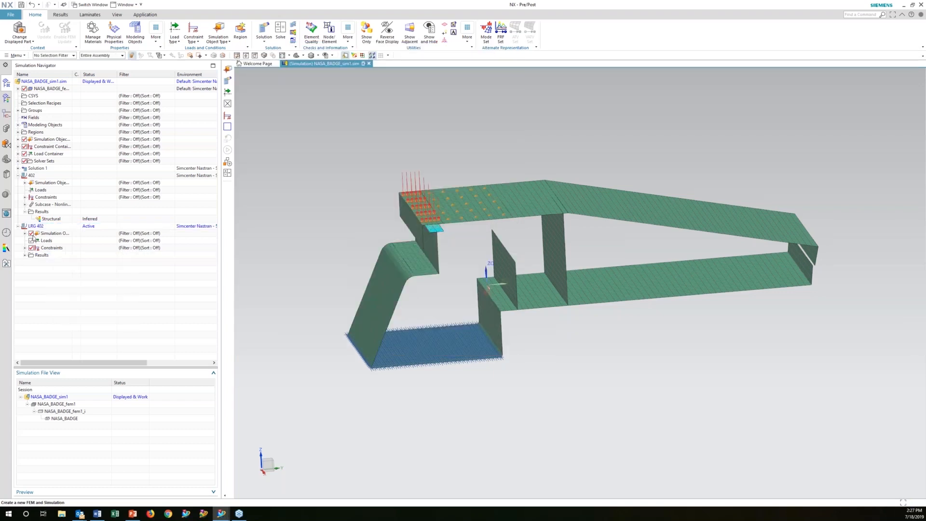
click(37, 226)
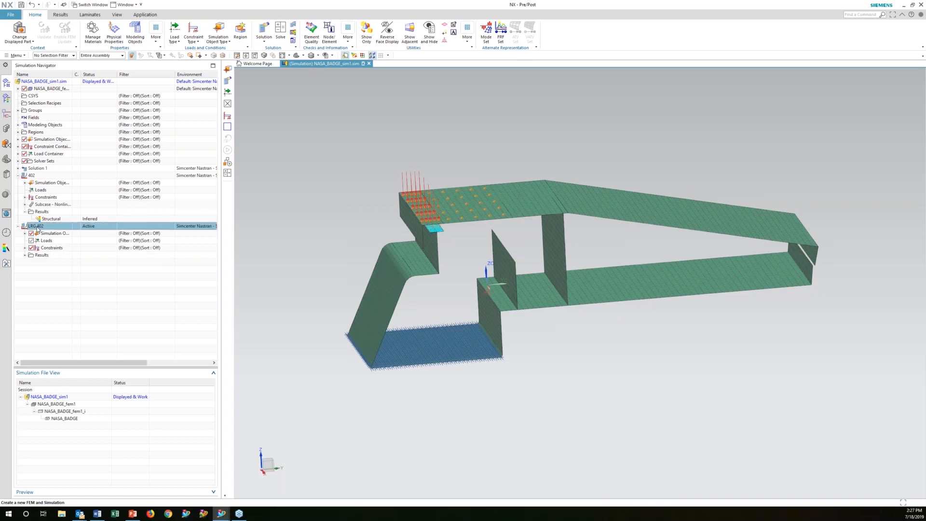
right_click(37, 229)
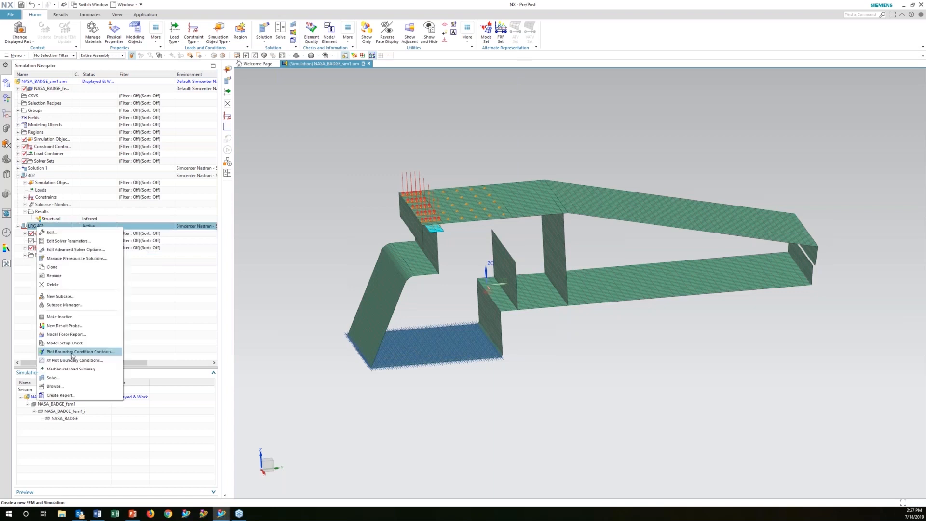
click(70, 297)
click(338, 106)
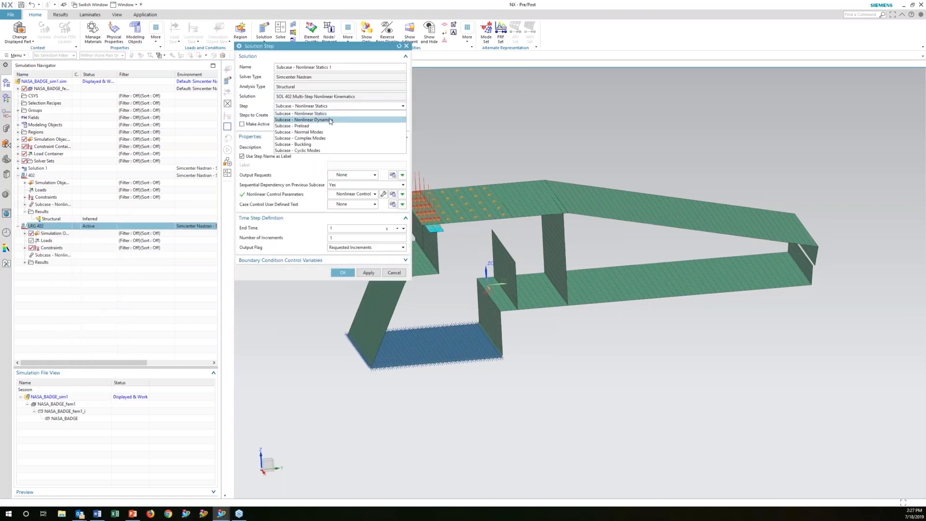
click(353, 120)
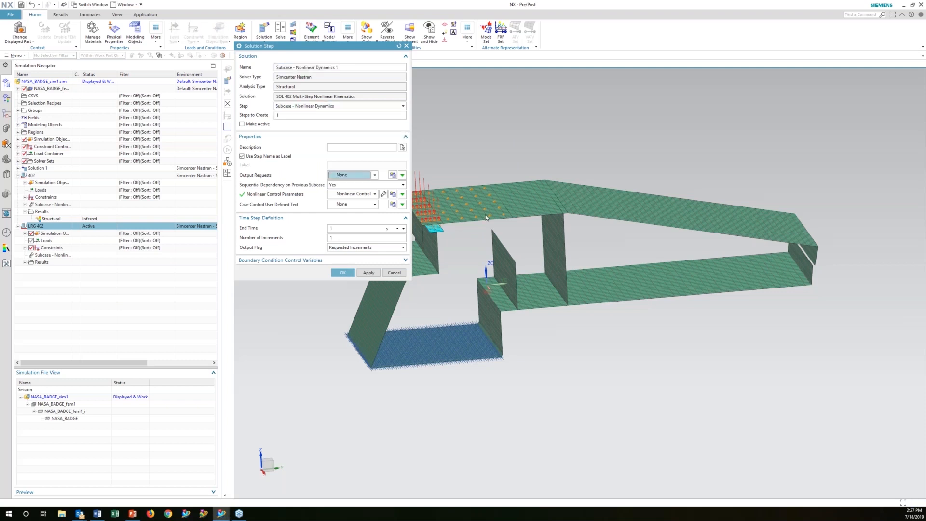
click(346, 238)
text(00)
click(340, 272)
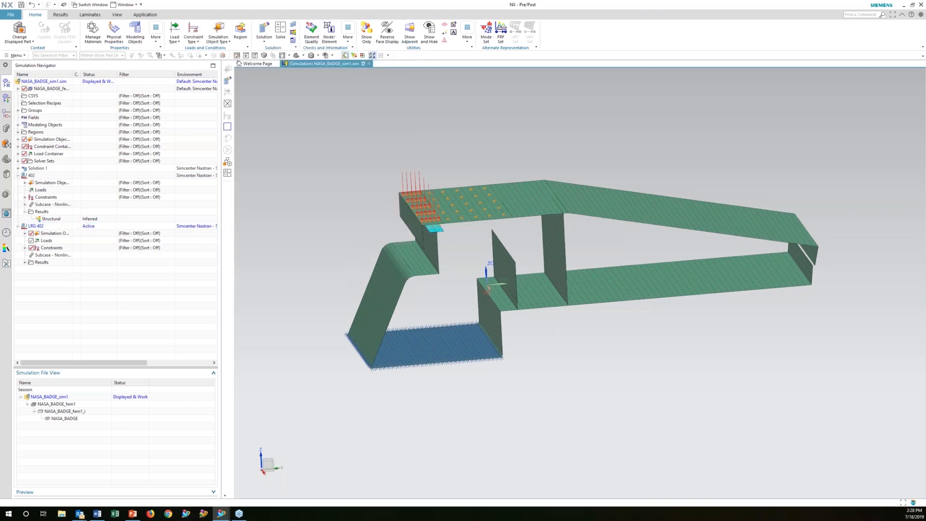
Step: Add the existing Pressure(1) load to the nonlinear dynamics subcase of LRG 402
right_click(54, 255)
mouse_move(94, 311)
click(156, 310)
click(24, 255)
click(18, 153)
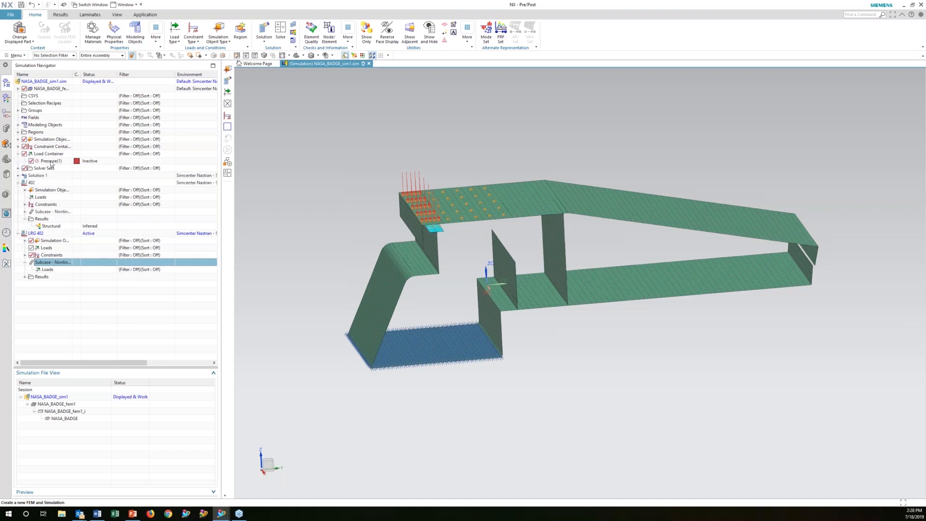
click(51, 161)
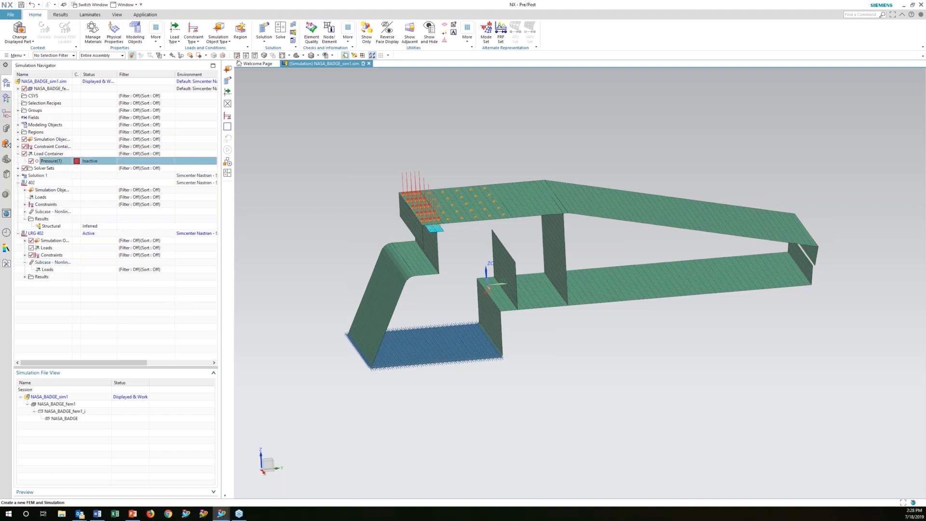
drag(50, 161, 48, 270)
Step: Remove the 402 contact from the LRG 402 solution and clone that contact as LRG 402
click(54, 248)
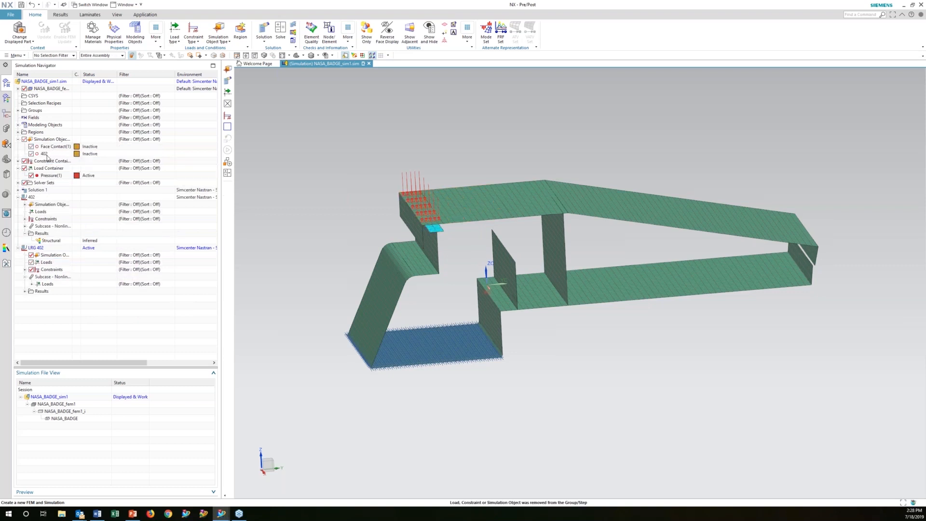
click(46, 155)
right_click(49, 155)
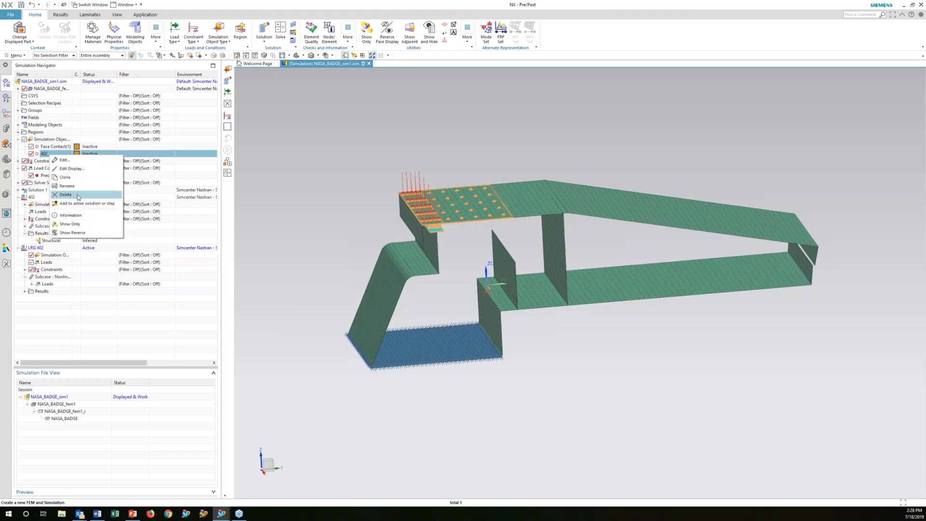
click(65, 177)
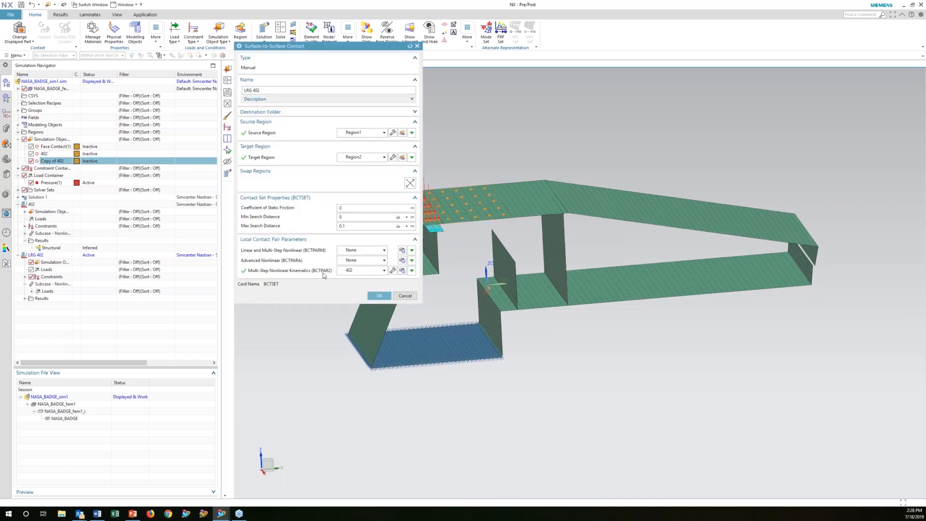
Step: Give the LRG 402 contact new multi-step kinematics parameters named 402 LRG, with a default offset distance of .048 in and Large Displacement formulation
click(402, 271)
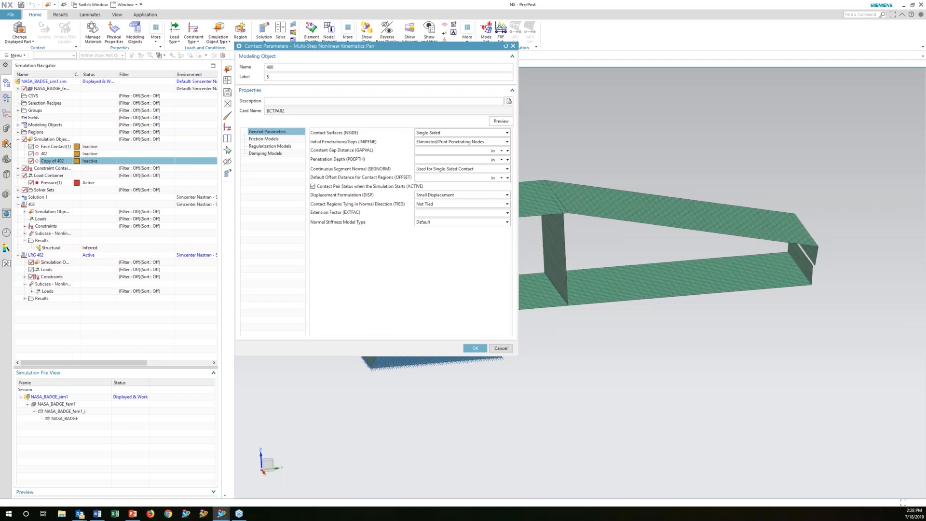
text(2 LRG)
click(437, 176)
text(.048)
click(450, 196)
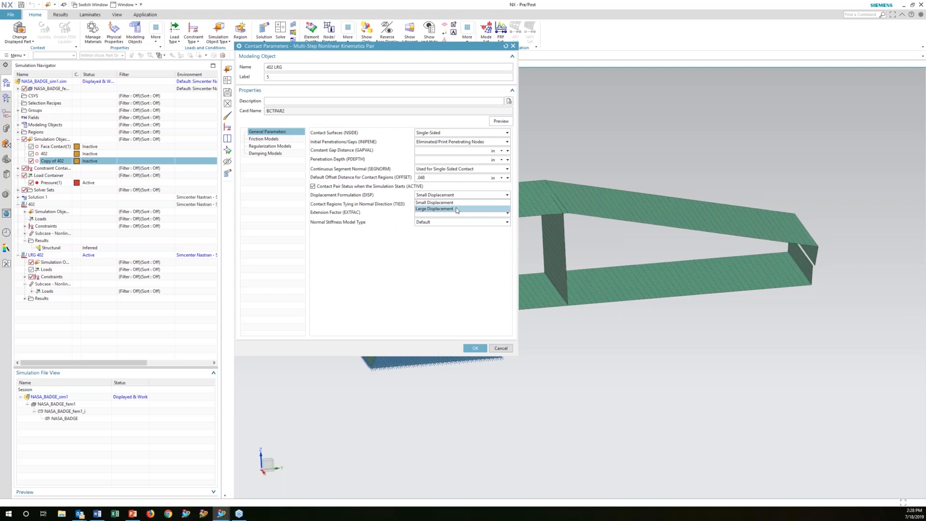
click(457, 209)
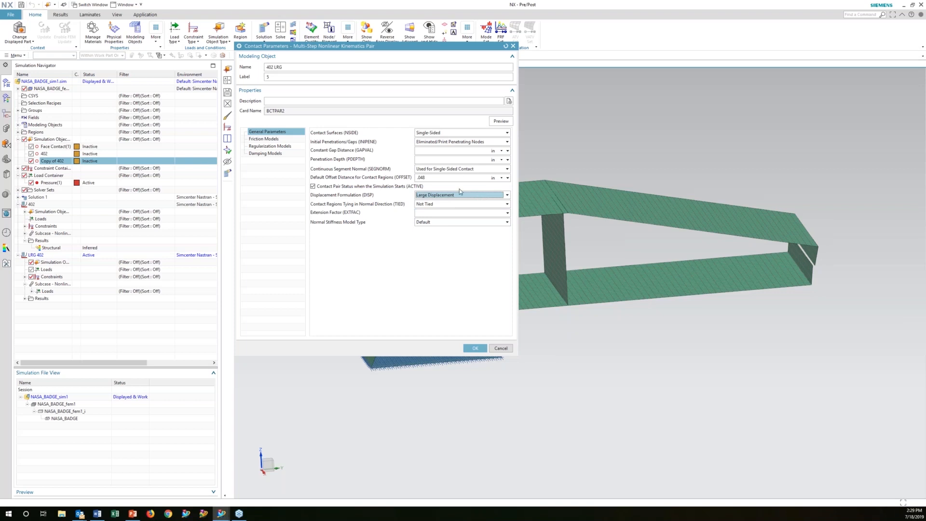
click(475, 348)
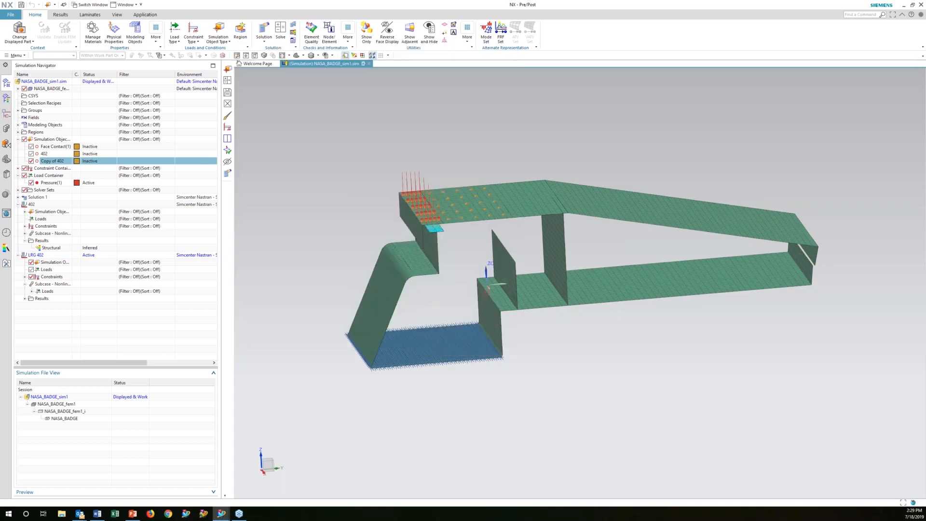
middle_click(439, 336)
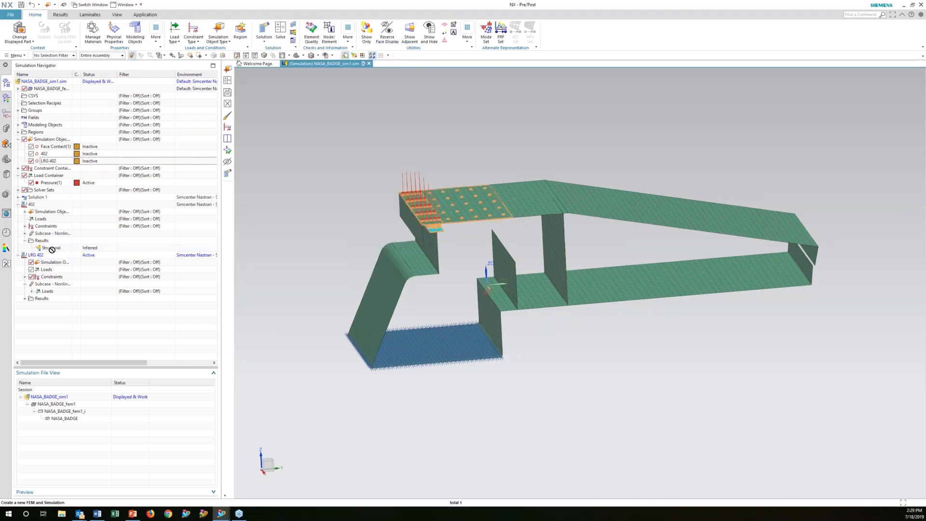
Step: Add the LRG 402 contact to the LRG 402 solution and enable Large Displacements (LGDISP) in the solution's parameters
drag(51, 249, 39, 255)
right_click(39, 256)
click(53, 344)
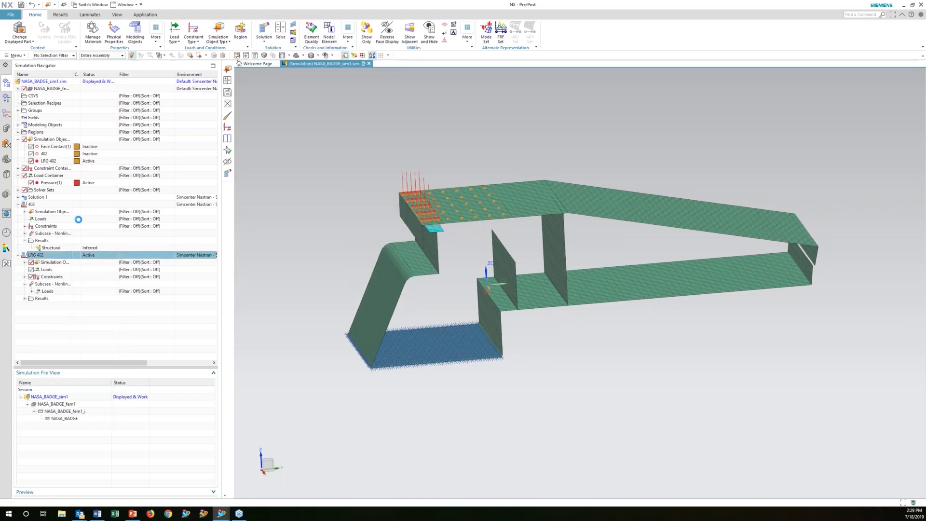
click(257, 143)
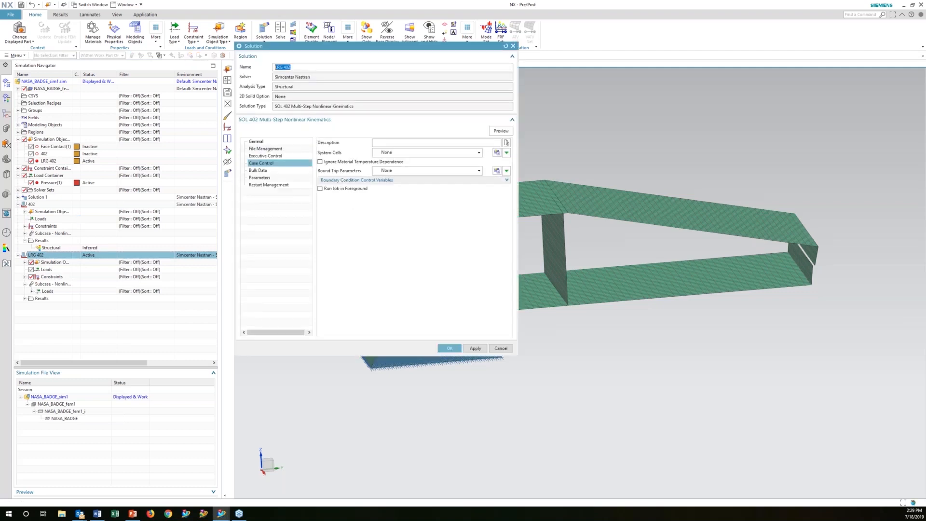
click(261, 163)
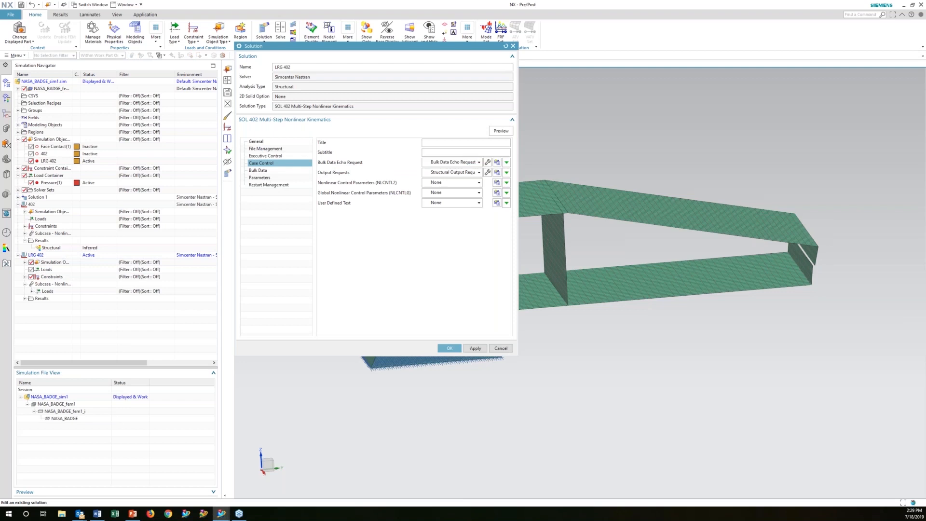
click(267, 178)
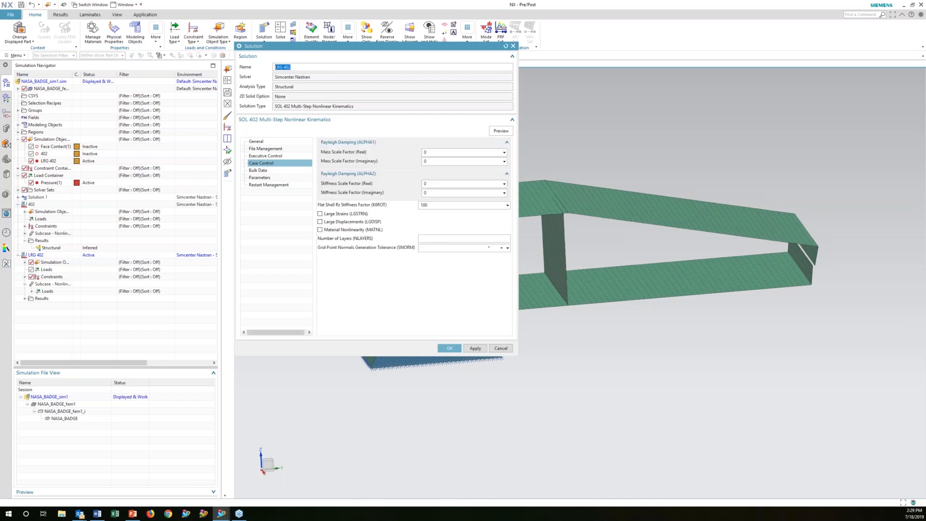
click(321, 222)
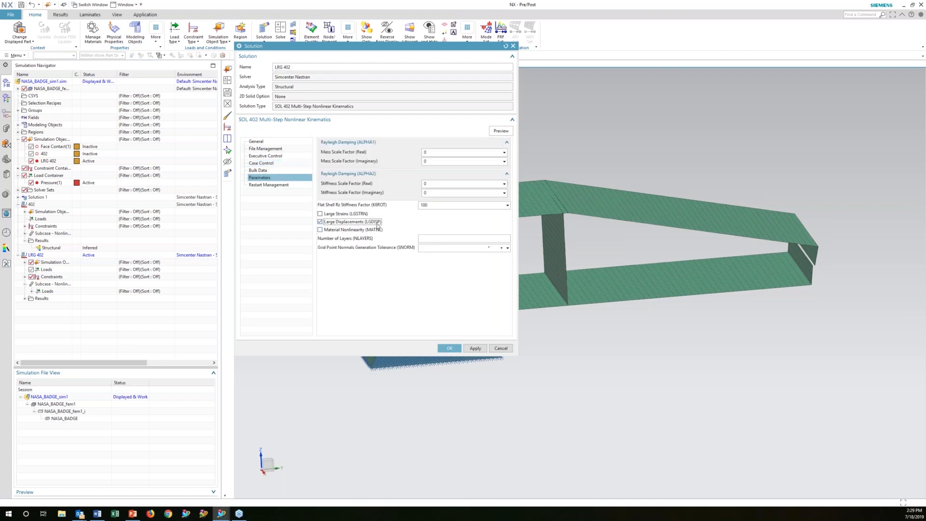
click(451, 350)
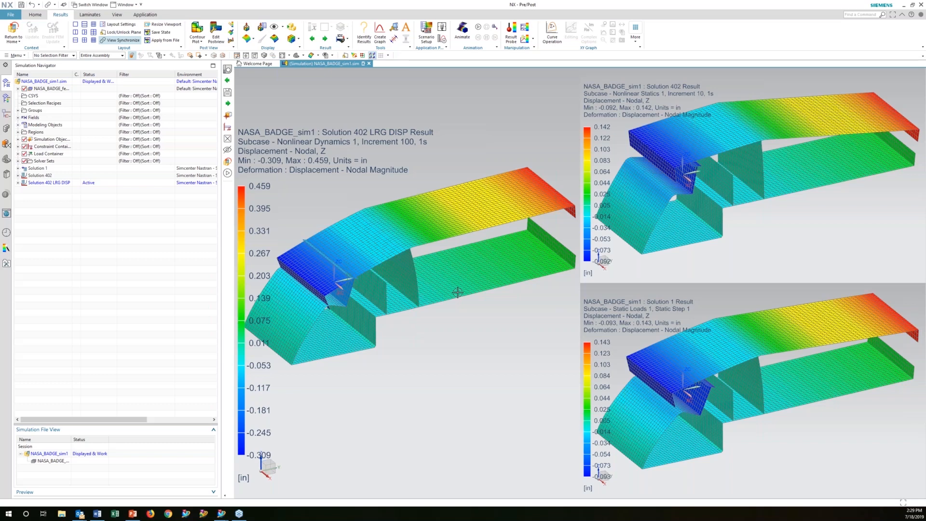
Step: Compare the deformed Z displacement plots of the three solutions from several angles, and return to a single view of Solution 402 LRG DISP
scroll(458, 292, down, 3)
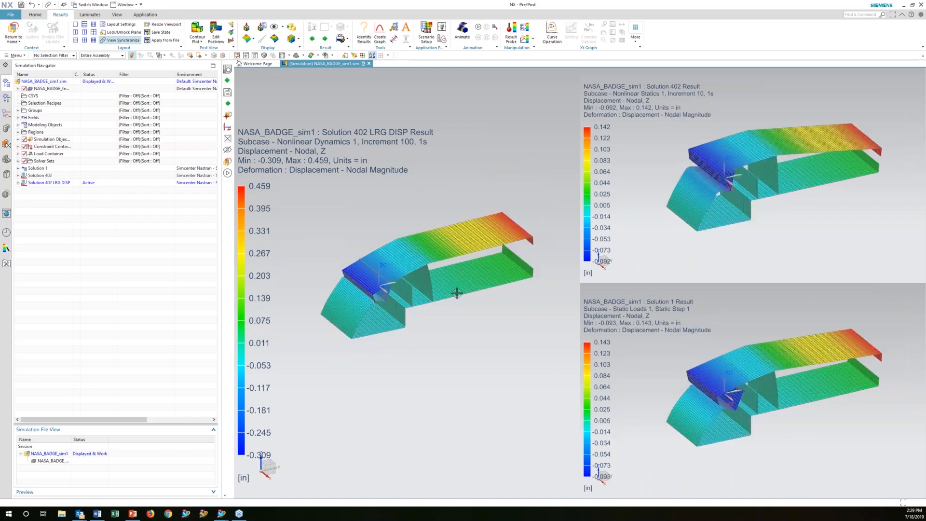
middle_drag(457, 293, 445, 285)
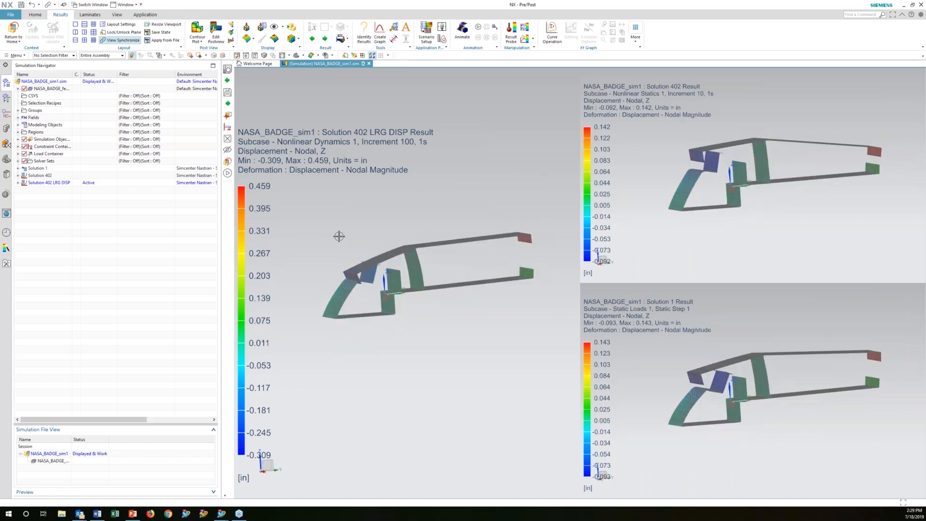
middle_drag(417, 257, 421, 270)
click(75, 24)
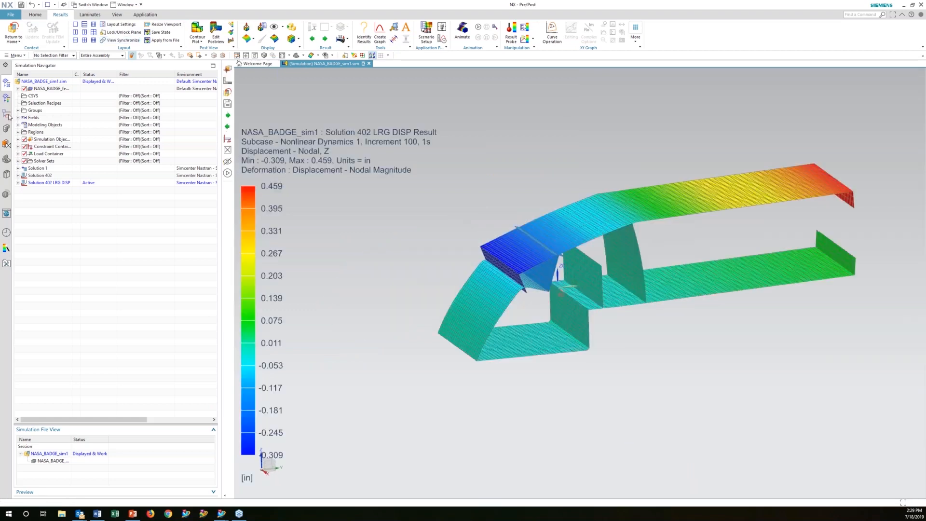
Step: Plot the nodal contact force magnitude of Solution 402 LRG DISP for Increment 1, 0.01s
click(6, 98)
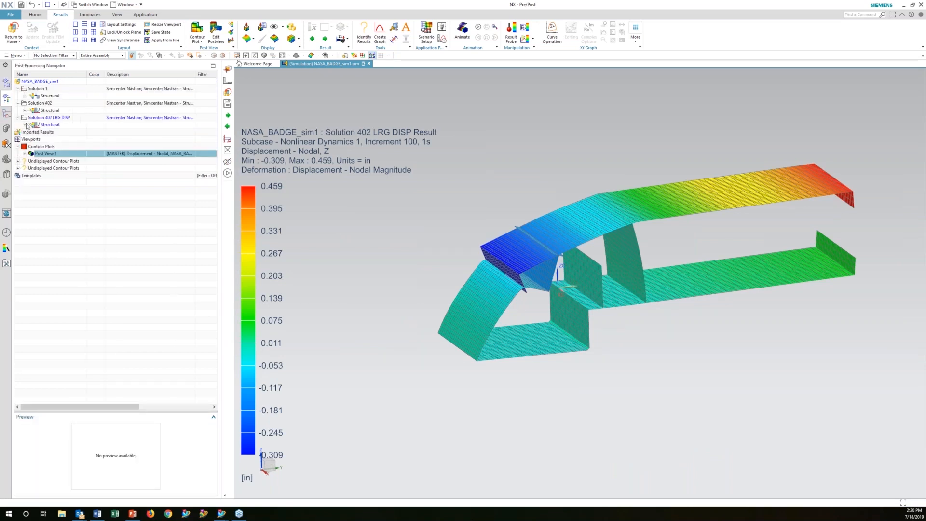
click(25, 125)
scroll(32, 289, down, 2)
click(31, 139)
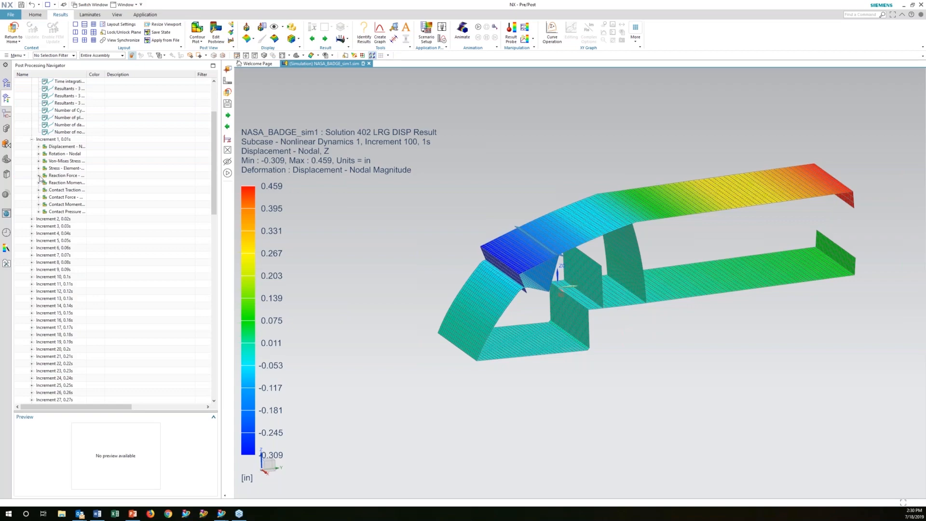
click(39, 197)
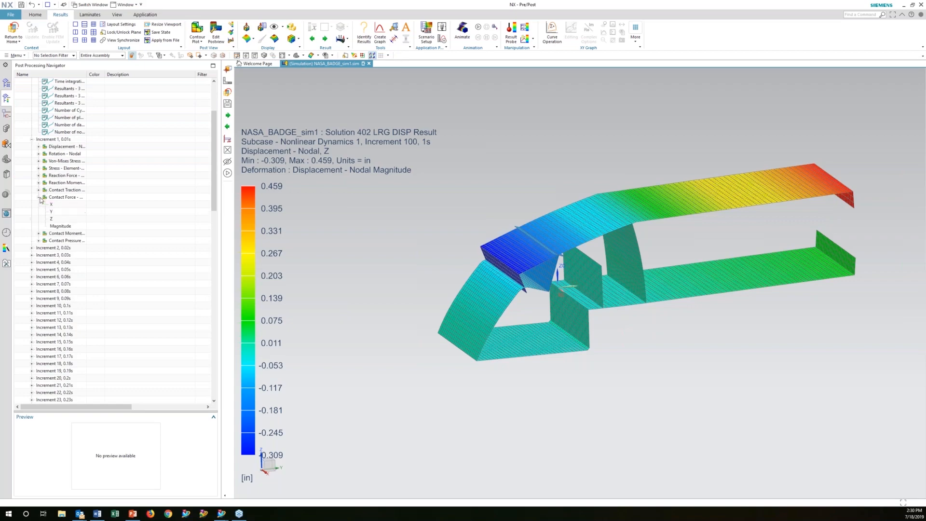
click(59, 227)
double_click(60, 226)
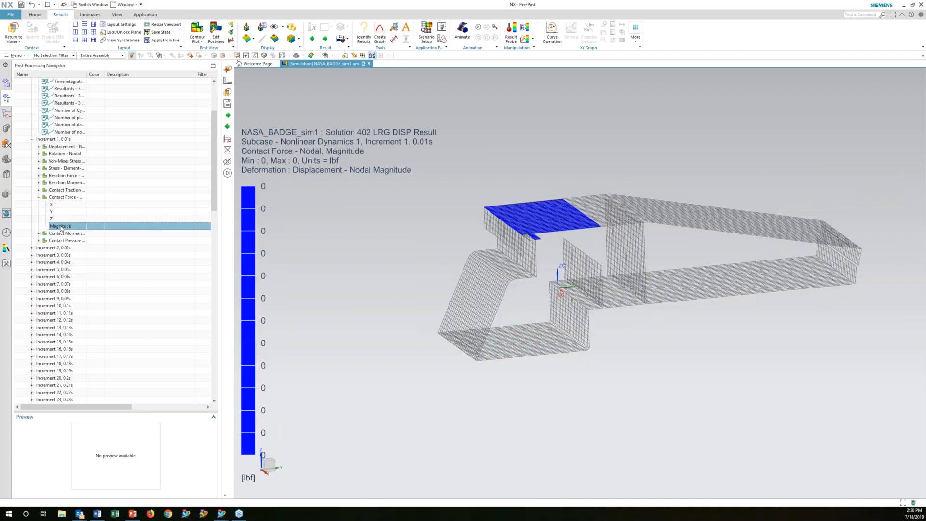
Step: Animate the nodal contact force magnitude by iterations from Increment 1, 0.01s to Increment 100, 1s, and collapse the Increment 1 results
click(478, 28)
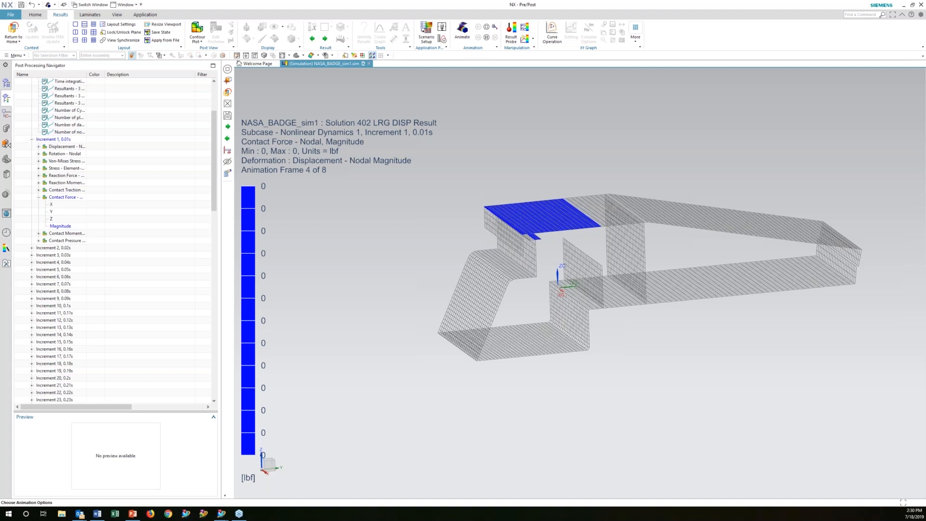
click(296, 87)
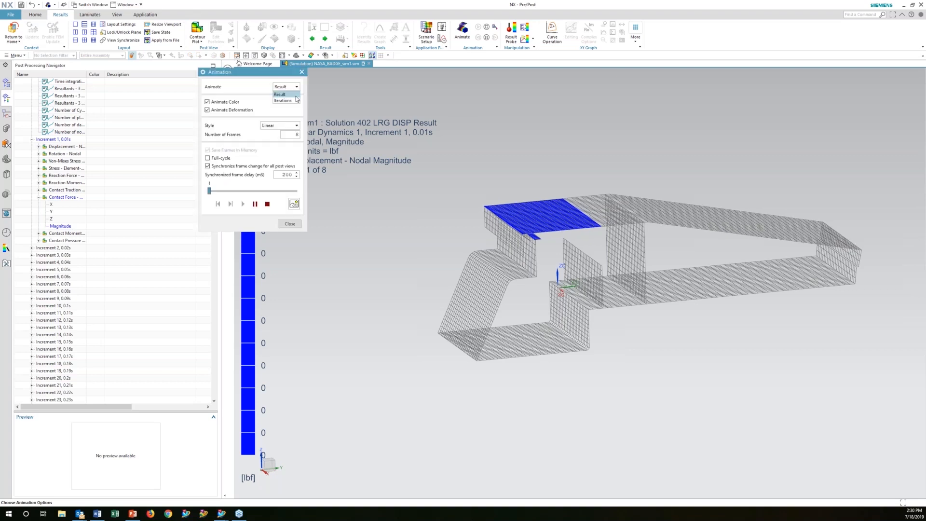
click(285, 100)
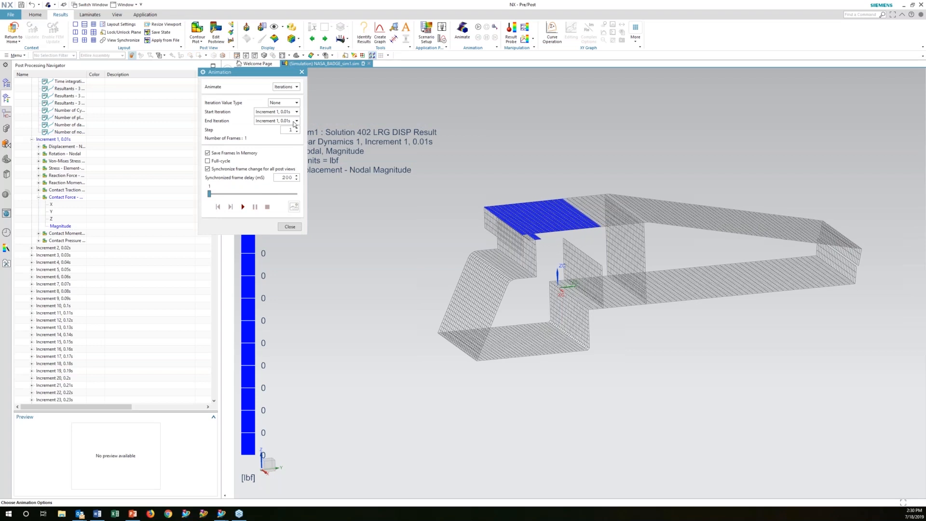
click(295, 121)
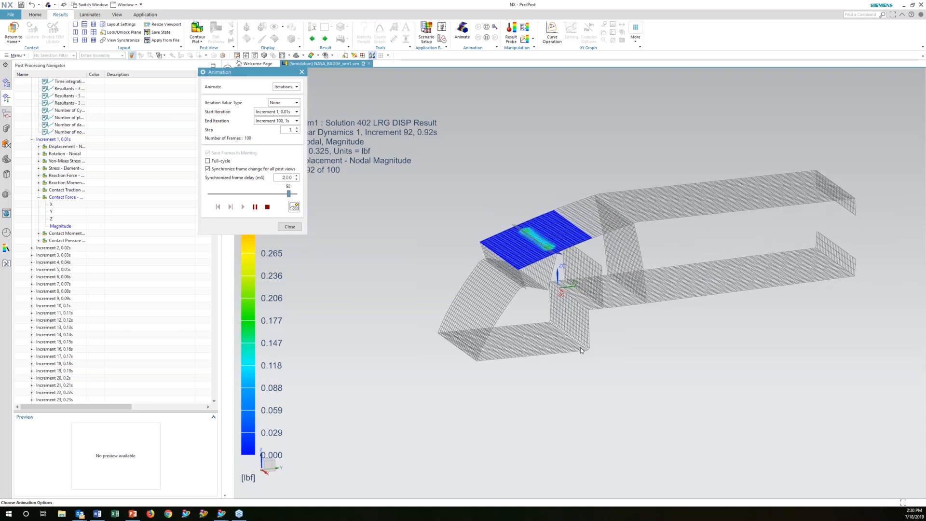
click(290, 227)
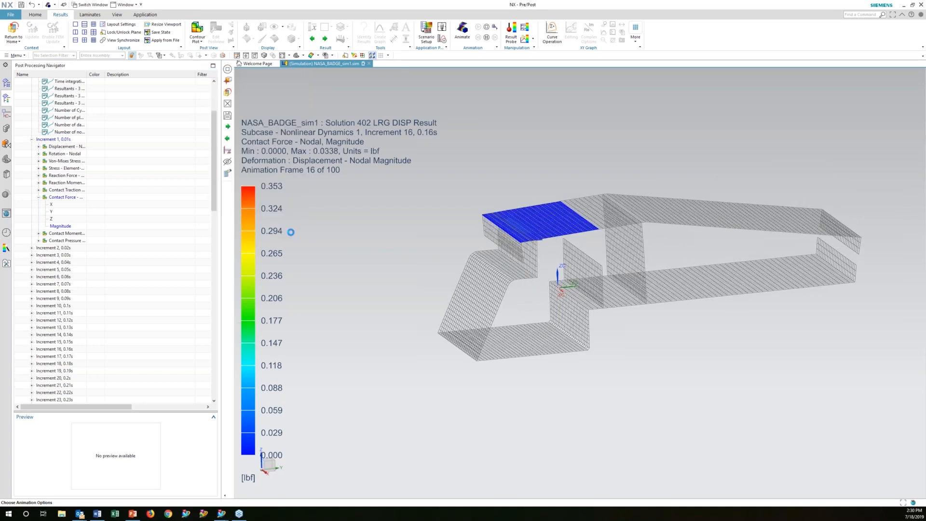
click(38, 196)
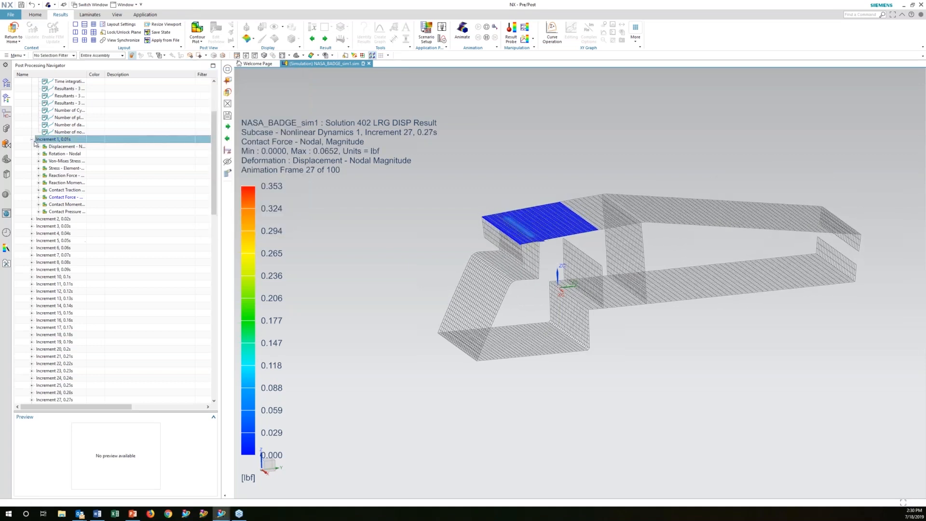
click(32, 139)
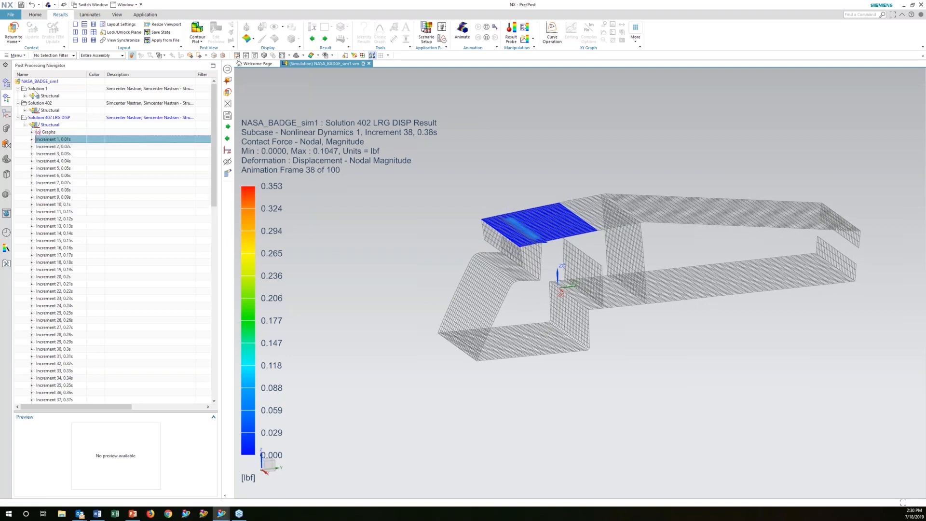
Step: Return to the simulation model and display the master part NASA_BADGE.prt by going through its FEM and idealized part
click(7, 83)
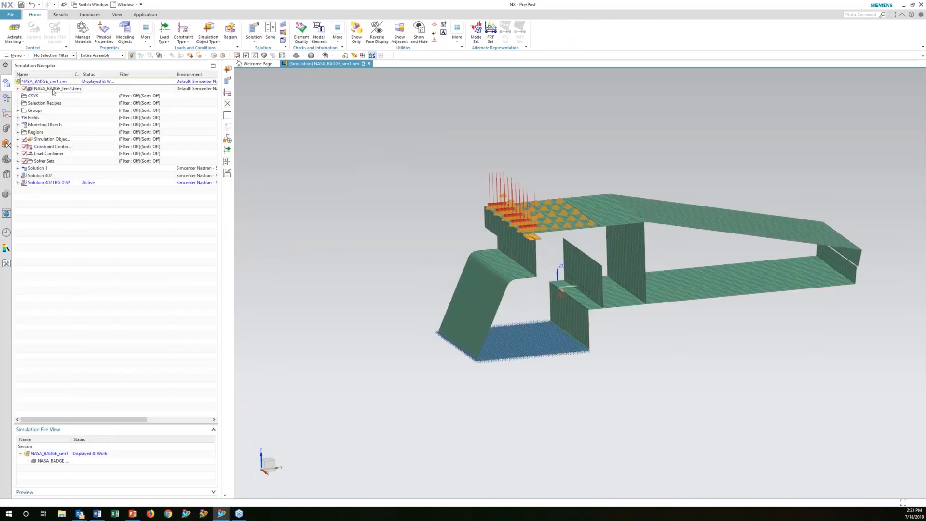
click(54, 90)
double_click(54, 90)
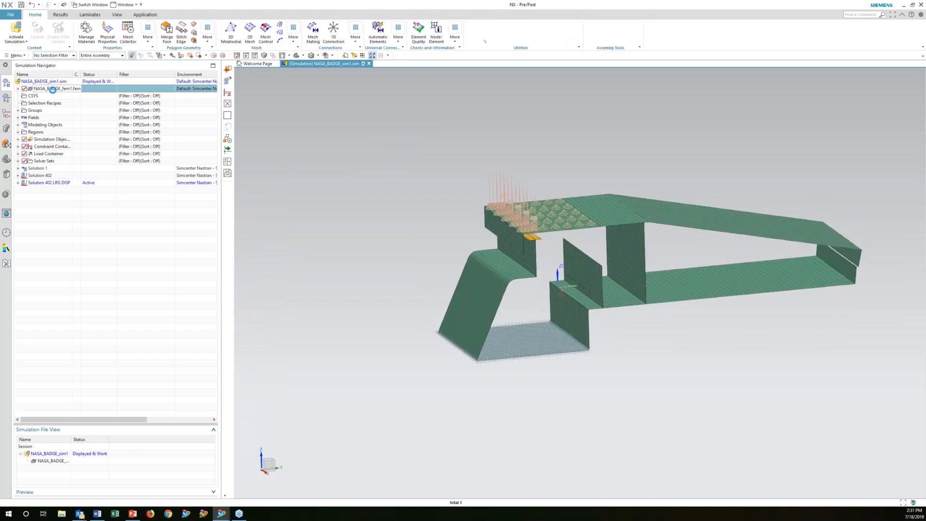
double_click(53, 103)
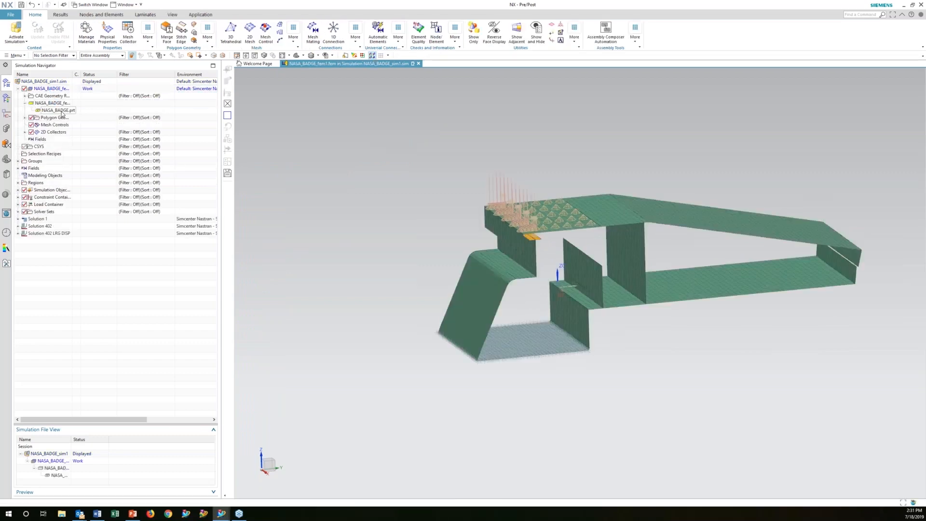
click(62, 111)
double_click(58, 110)
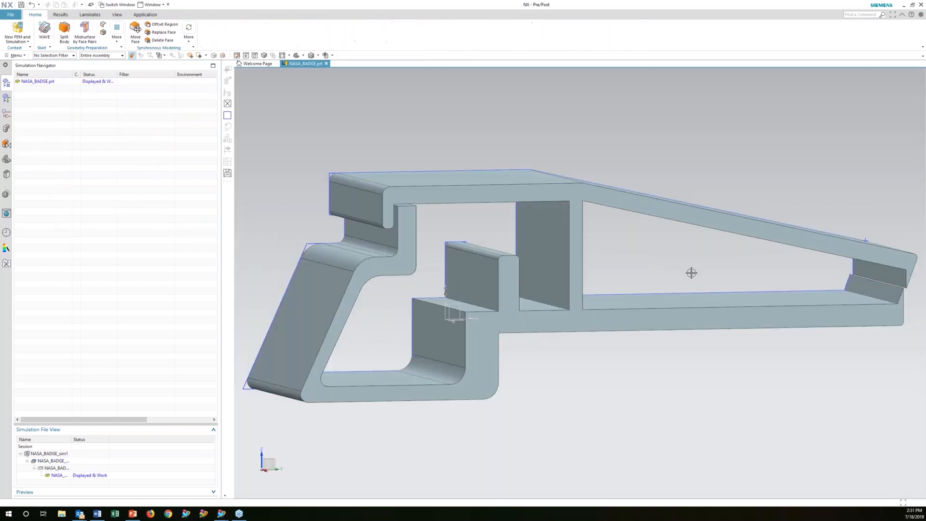
Step: Thicken the clip's long lower arm by moving its underside face outward 0.04 in with Move Face
middle_drag(691, 273, 709, 282)
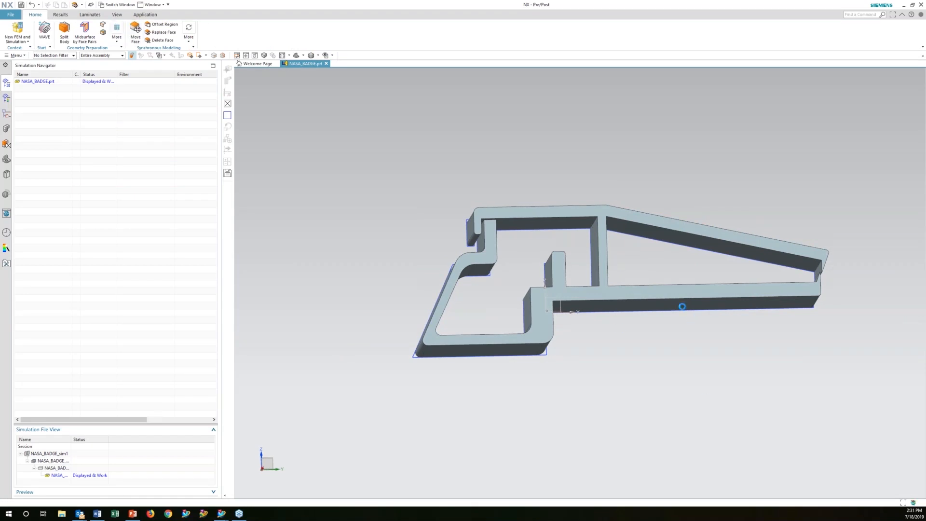
click(682, 305)
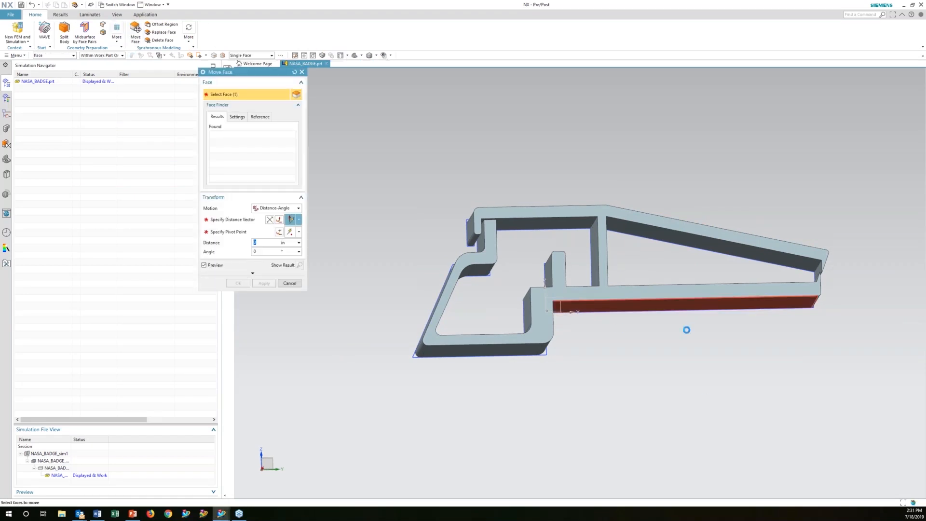
drag(647, 317, 641, 341)
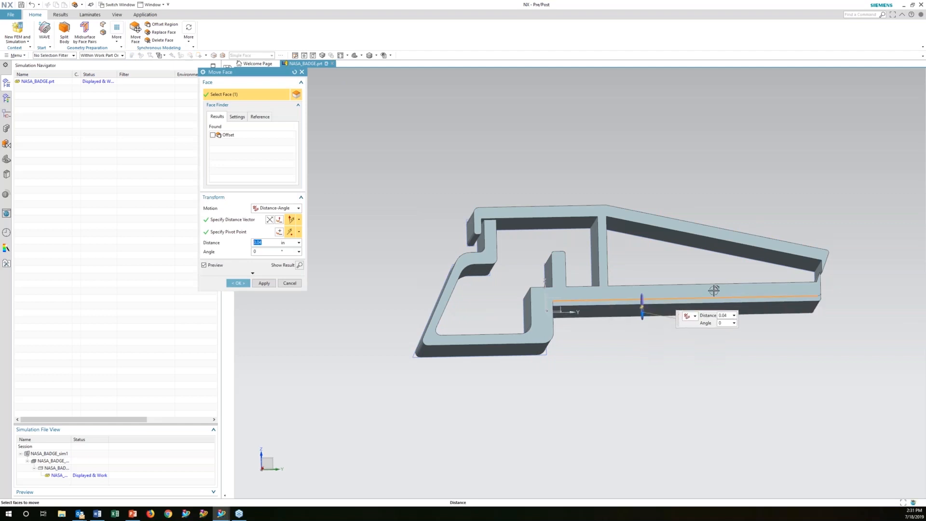
middle_click(693, 297)
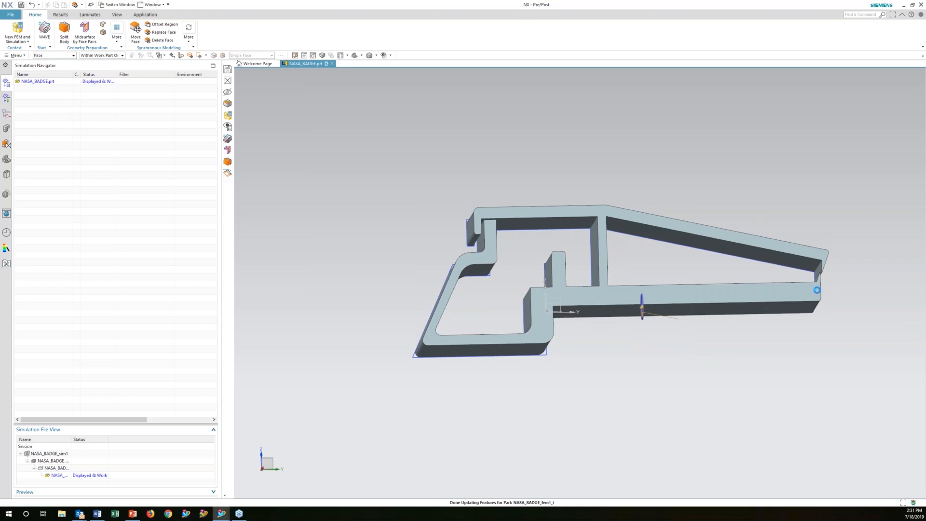
Step: Display the idealized part NASA_BADGE_fem1_i and NASA_BADGE_fem1 to update them to the changed geometry, close the update log, and widen the file view's Name column
click(62, 469)
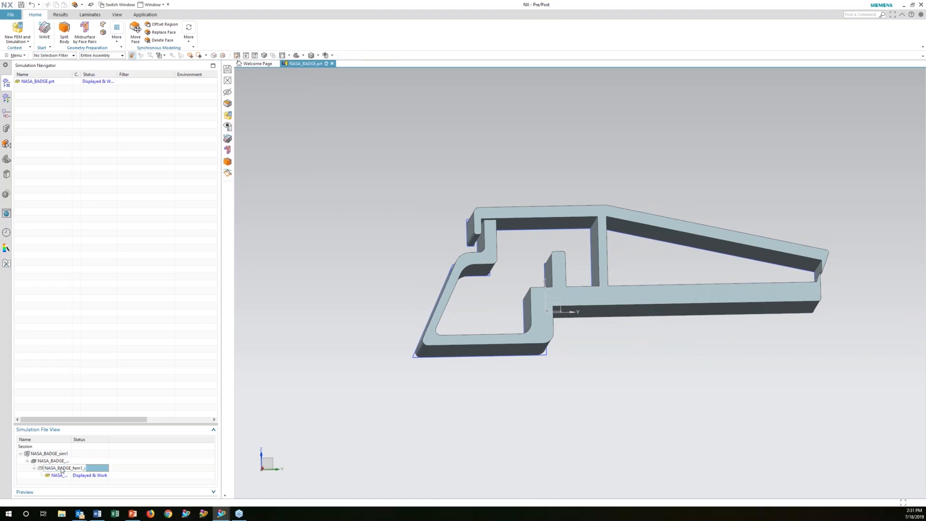
double_click(62, 469)
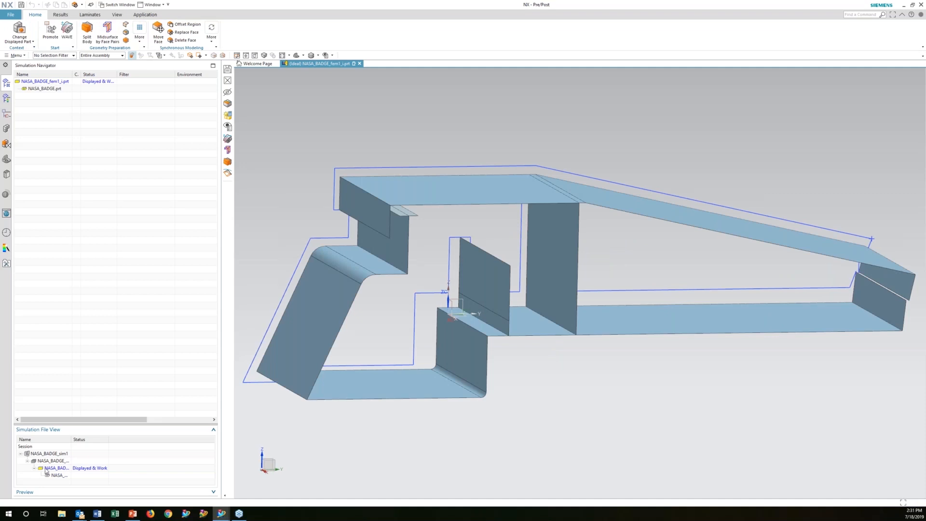
double_click(55, 462)
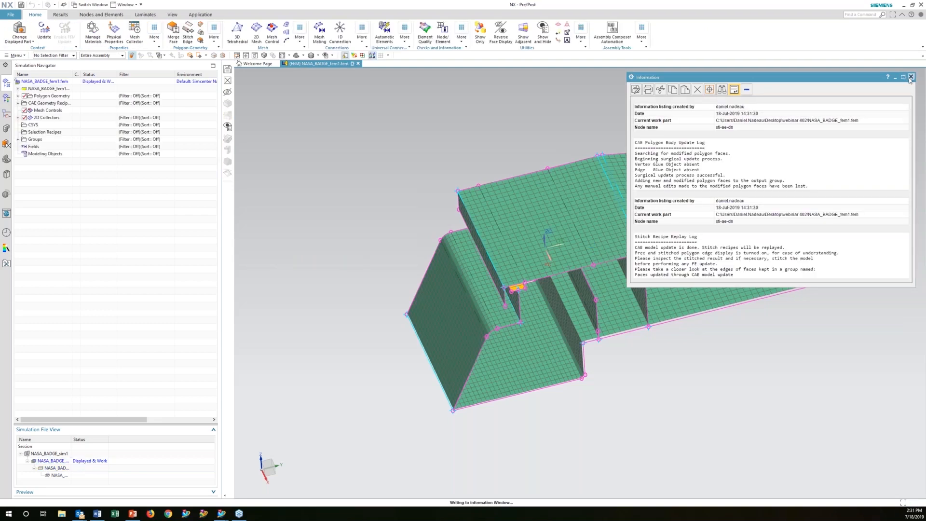
click(910, 77)
middle_drag(562, 321, 555, 287)
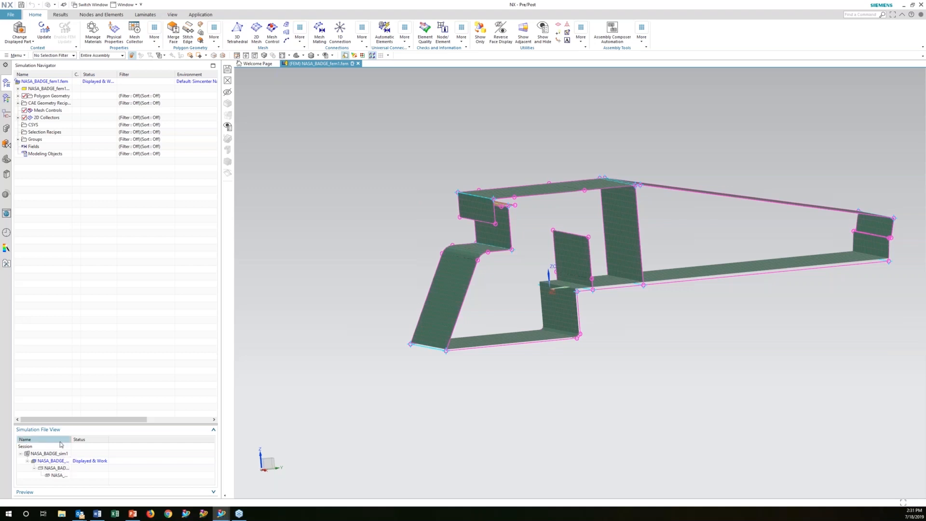
drag(71, 440, 94, 441)
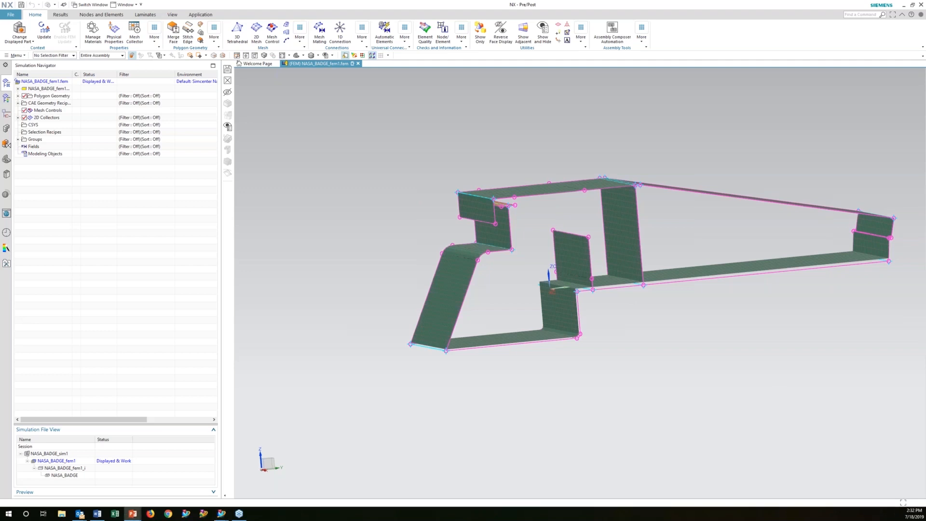
key(alt+Tab)
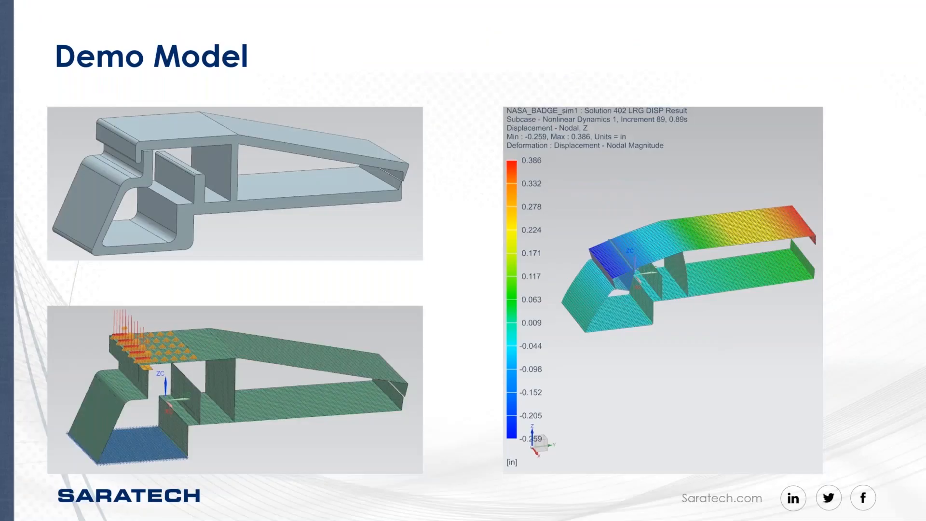
click(697, 221)
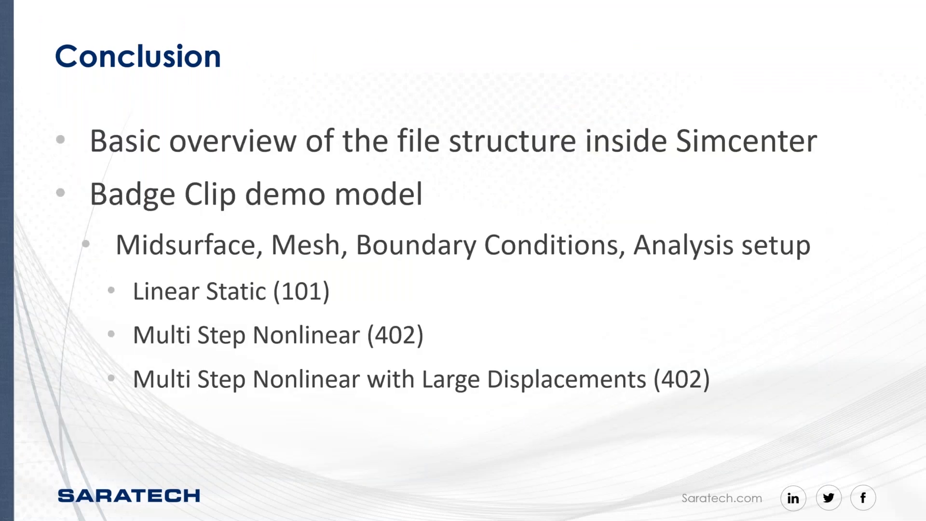